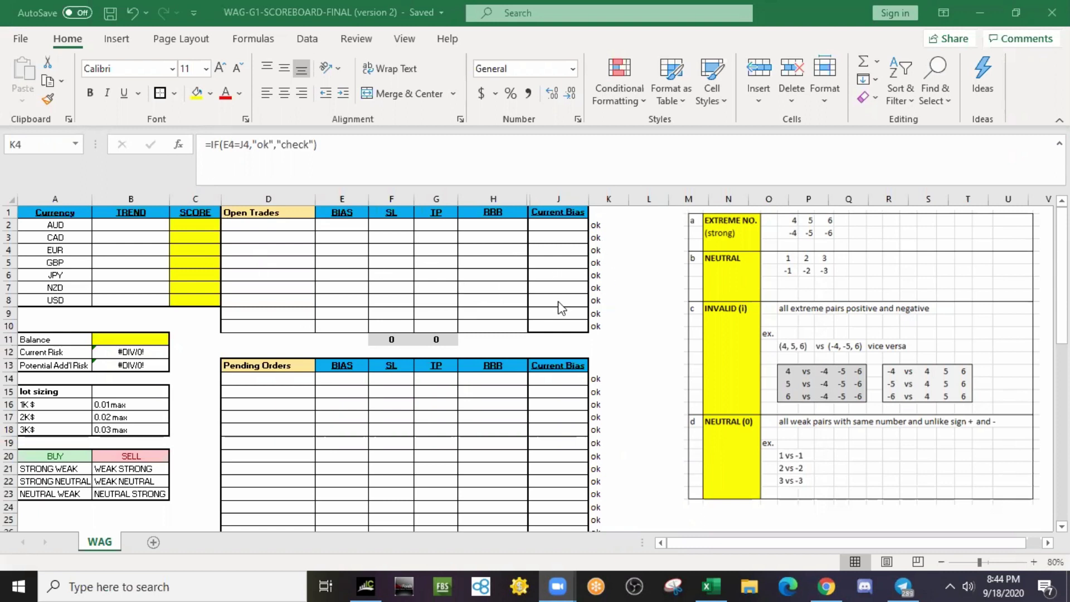
# - Look over the empty Open Trades rows and the RRR formula on the WAG scoreboard
pyautogui.click(278, 275)
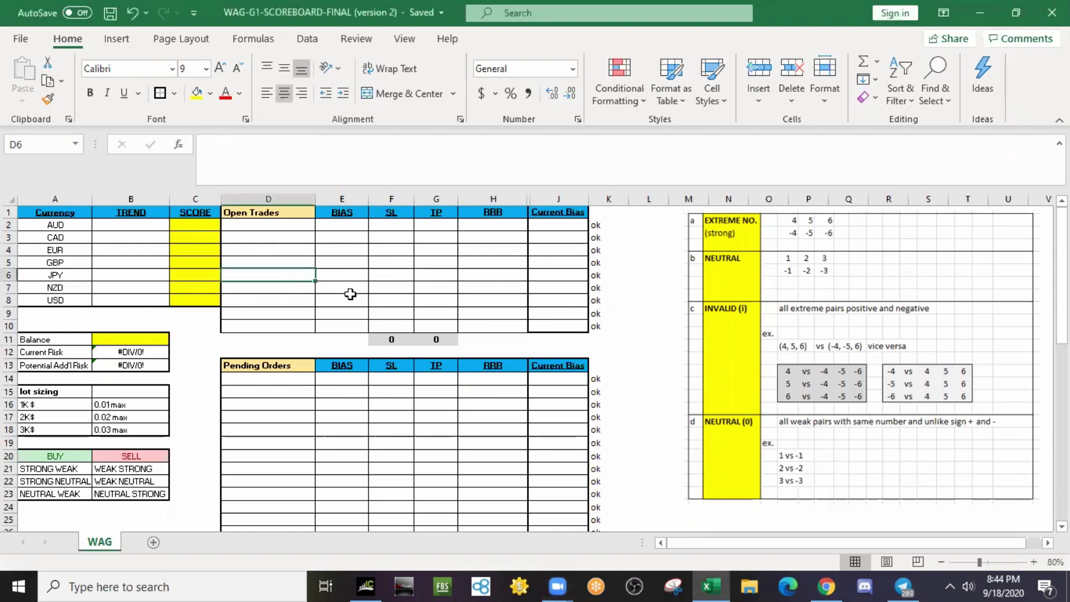
pyautogui.click(344, 298)
pyautogui.click(312, 250)
pyautogui.click(362, 275)
pyautogui.click(402, 263)
pyautogui.click(419, 276)
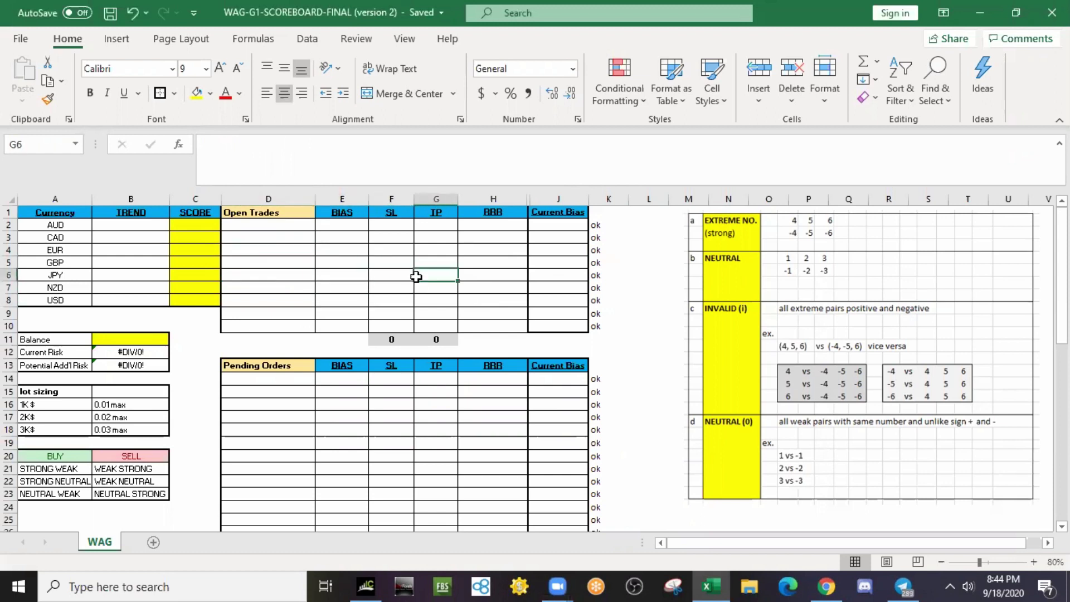
pyautogui.click(481, 290)
# - Check the empty BIAS cells, the Open Trades heading and the trade list cells
pyautogui.click(311, 253)
pyautogui.click(331, 305)
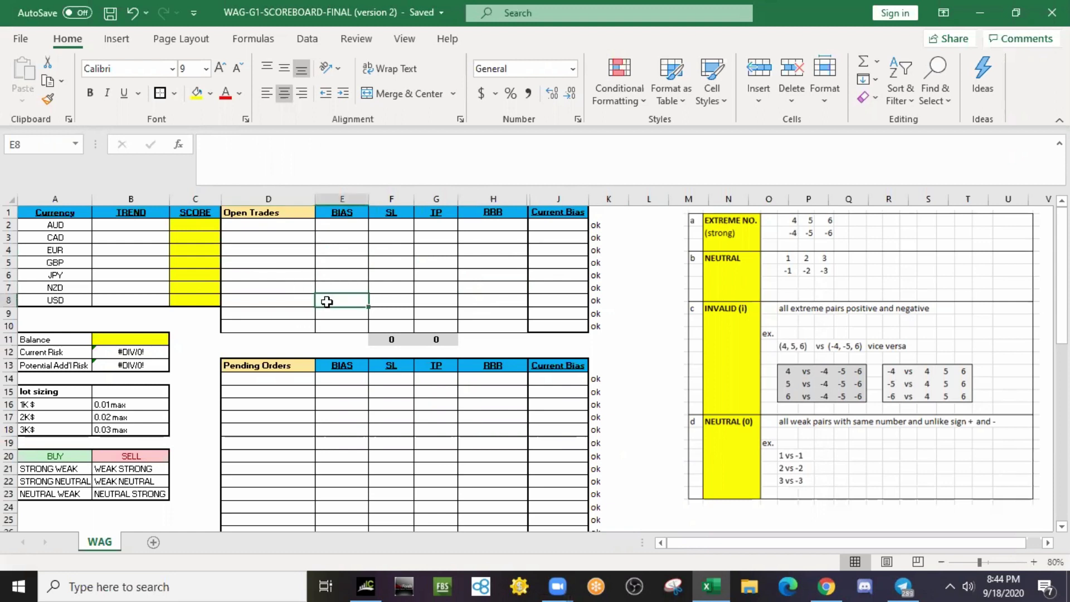
pyautogui.click(333, 273)
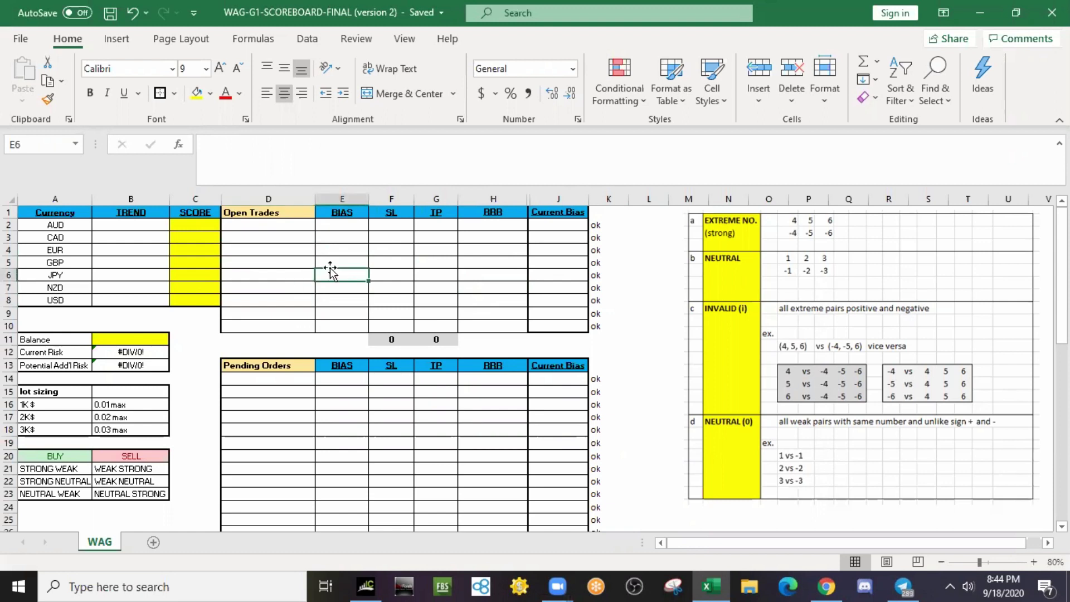
pyautogui.click(308, 249)
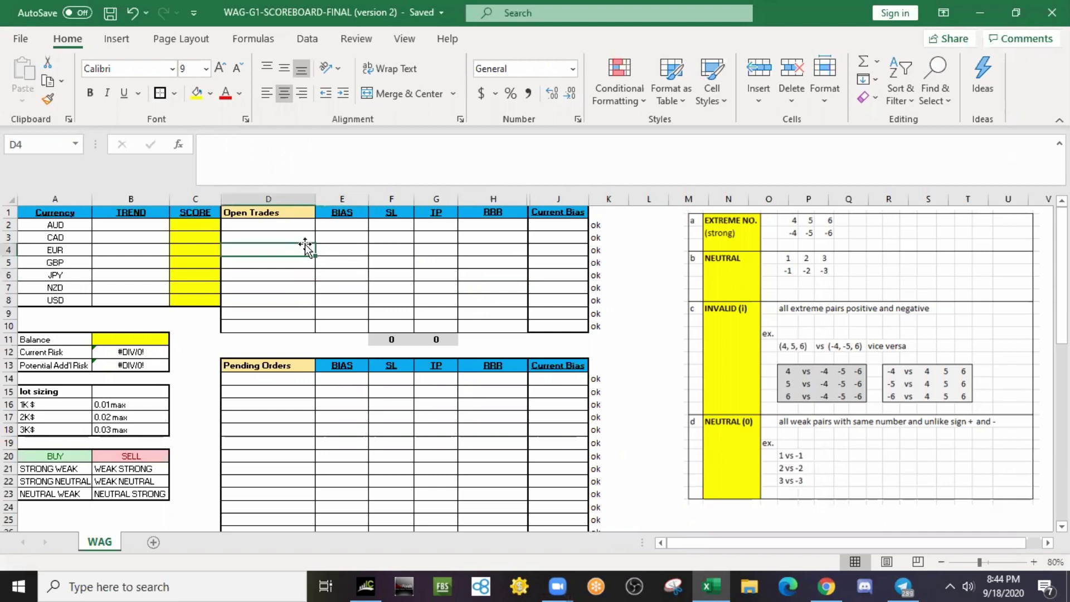
pyautogui.click(273, 212)
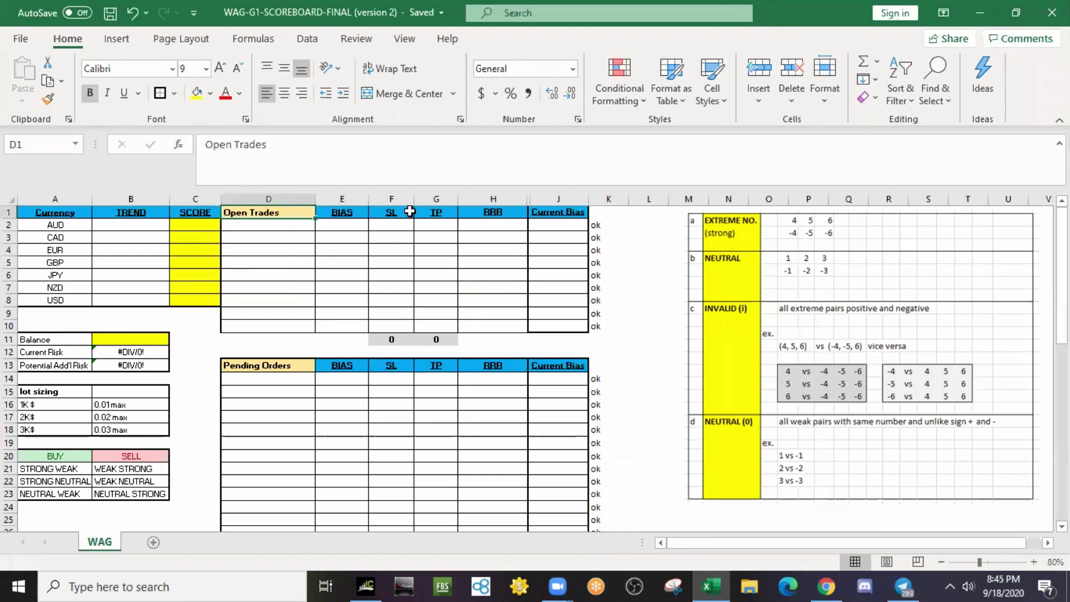
pyautogui.click(286, 365)
pyautogui.click(278, 248)
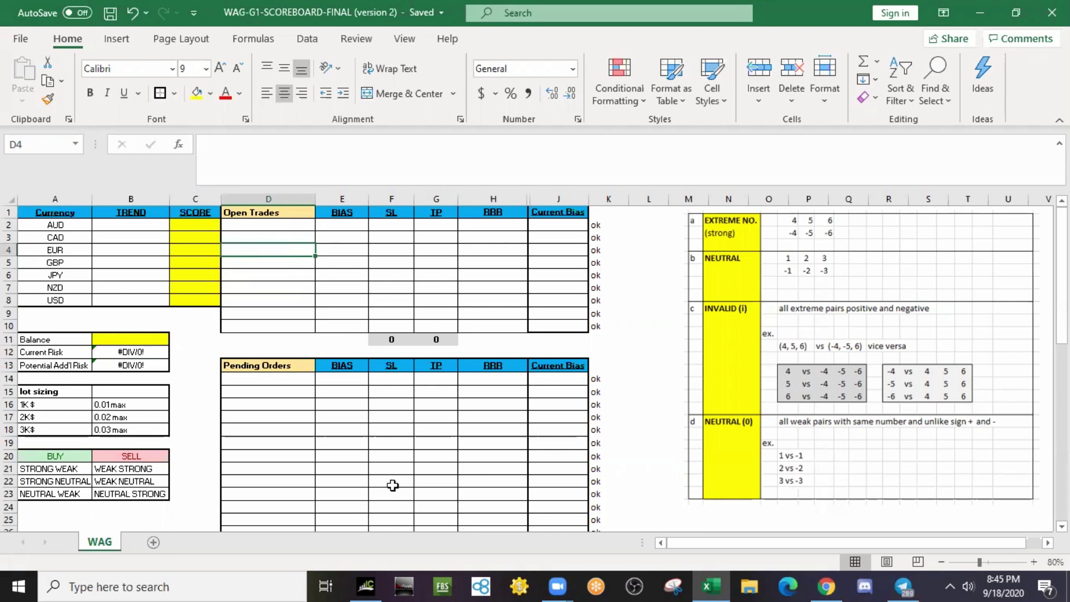
# - Sort MetaTrader's Trade tab by Symbol and back, then return to the scoreboard's first Open Trades row
pyautogui.moveTo(366, 586)
pyautogui.click(358, 510)
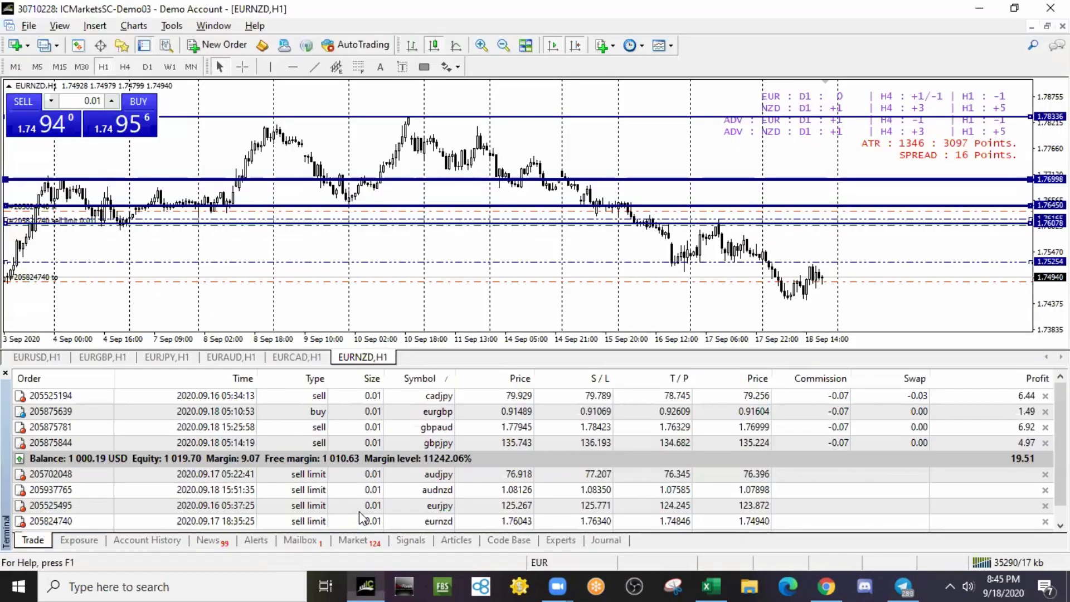
pyautogui.click(410, 380)
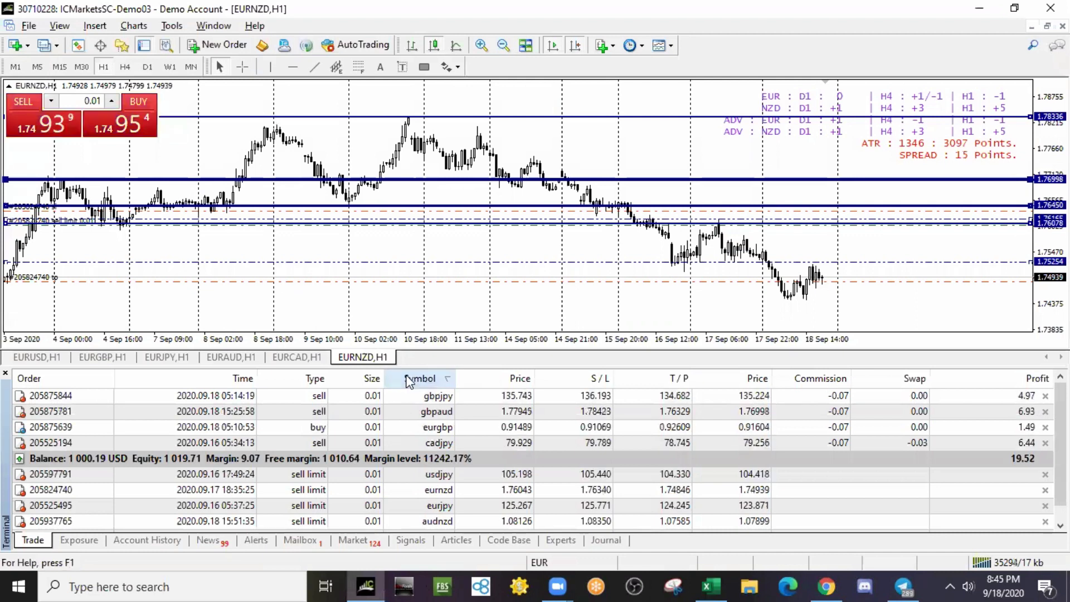
pyautogui.click(410, 382)
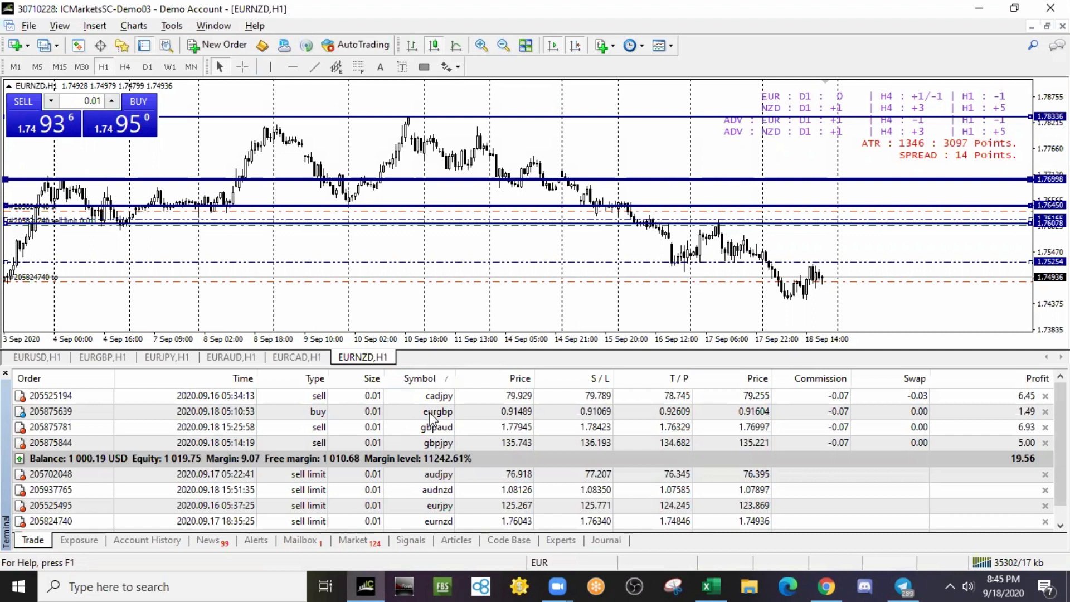
pyautogui.hotkey('alt', 'Tab')
pyautogui.press('Up')
pyautogui.press('Up')
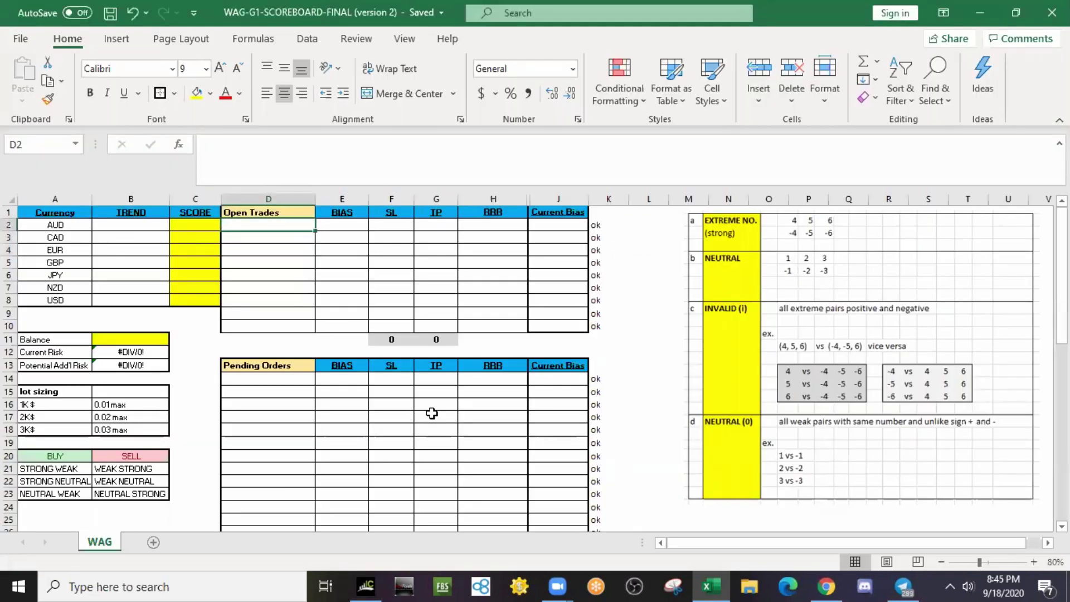
# - Enter CADJPY with a SELL bias as the first open trade
pyautogui.write('CA')
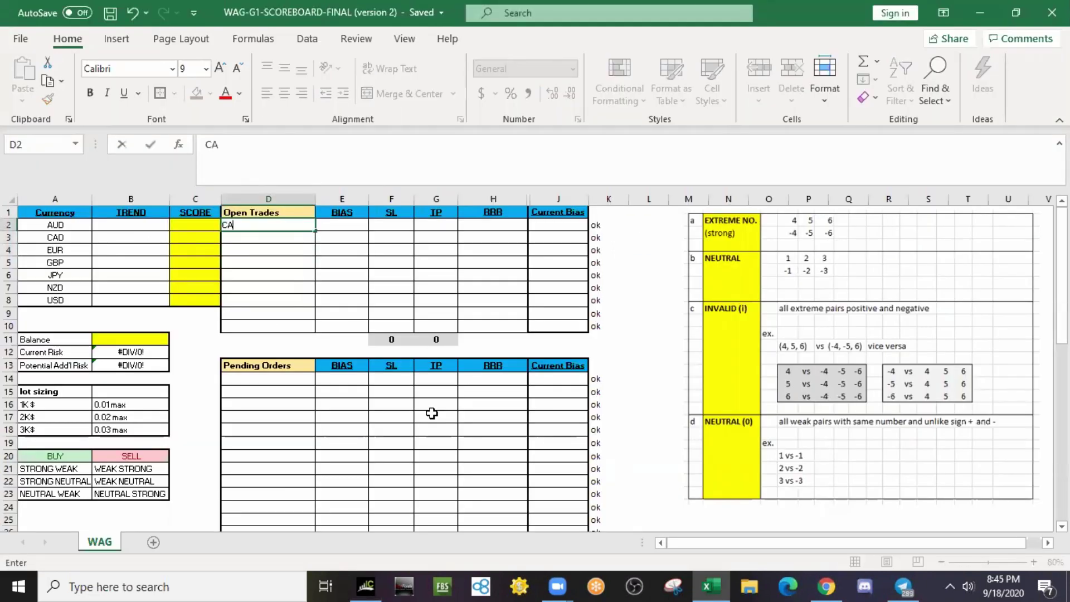
pyautogui.write('PY')
pyautogui.press('Tab')
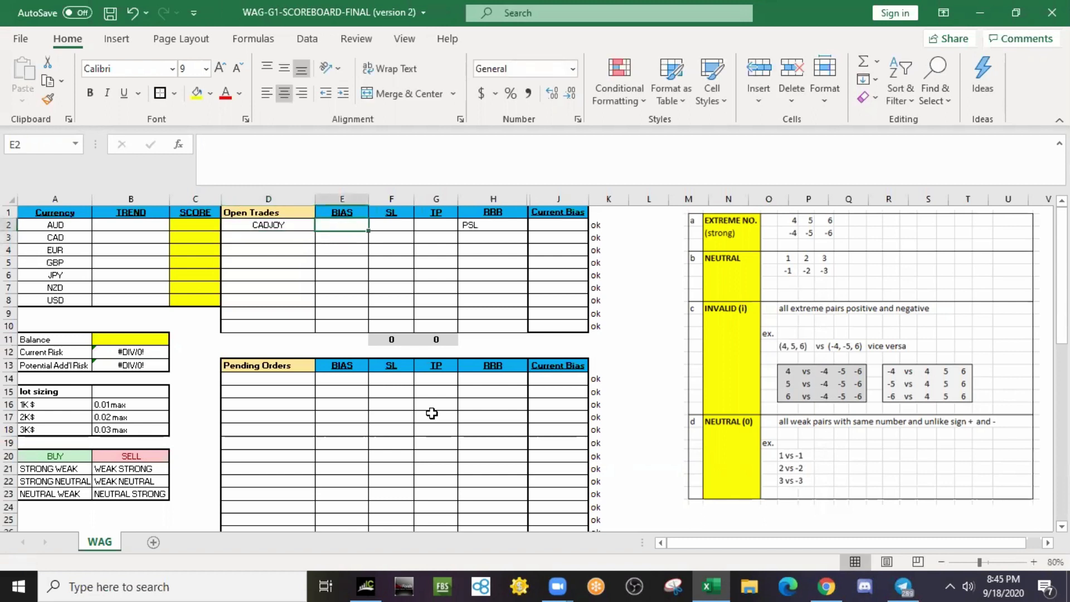
pyautogui.hotkey('alt', 'Tab')
pyautogui.hotkey('alt', 'Tab')
pyautogui.write('SELL')
pyautogui.press('Tab')
pyautogui.hotkey('alt', 'Tab')
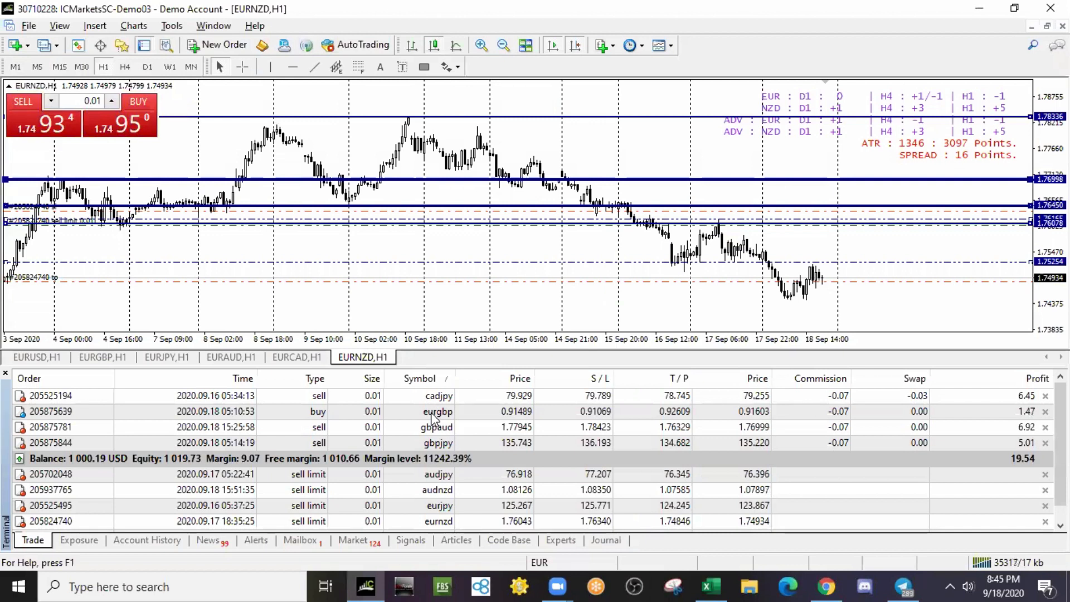
pyautogui.hotkey('alt', 'Tab')
# - Enter EURGBP with a BUY bias as the second open trade
pyautogui.write('EUR')
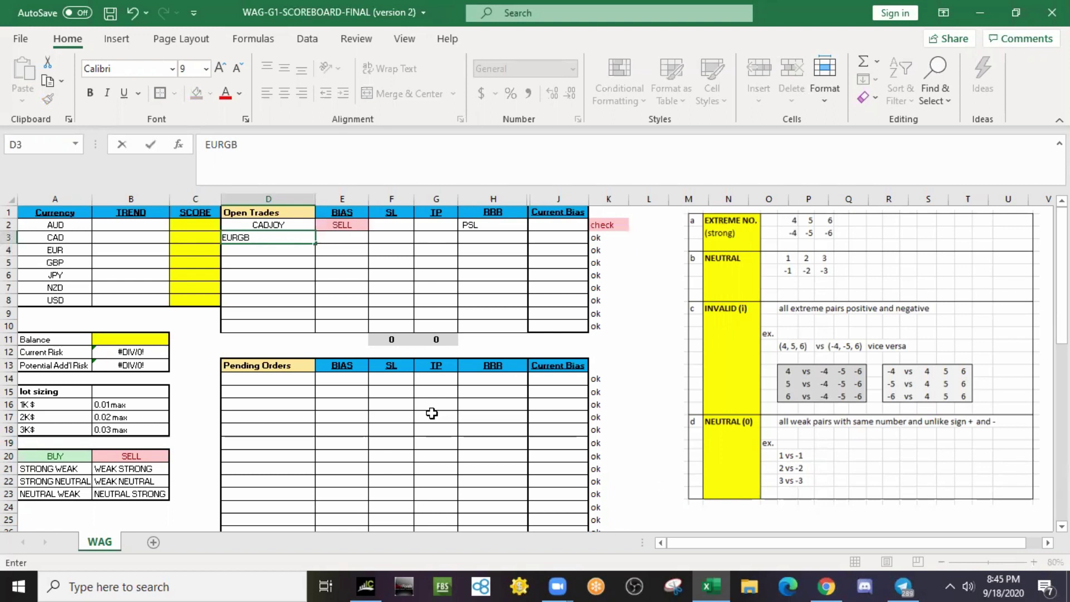
pyautogui.press('Return')
pyautogui.press('Up')
pyautogui.press('F2')
pyautogui.write('P')
pyautogui.press('Tab')
pyautogui.hotkey('alt', 'Tab')
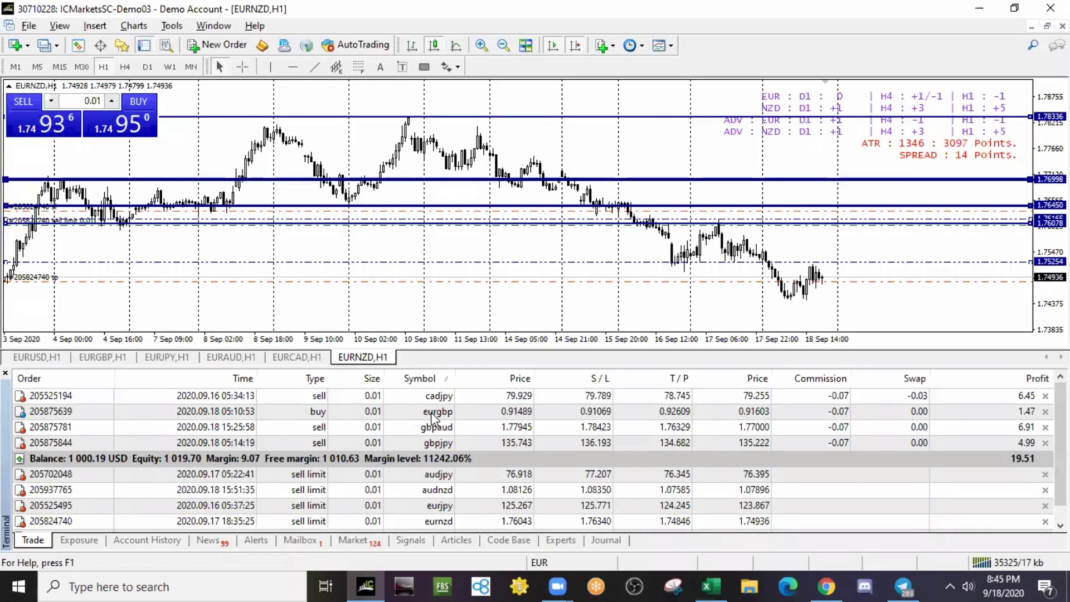
pyautogui.hotkey('alt', 'Tab')
pyautogui.write('BU')
pyautogui.press('Return')
# - Enter GBPAUD with a SELL bias as the third open trade
pyautogui.hotkey('alt', 'Tab')
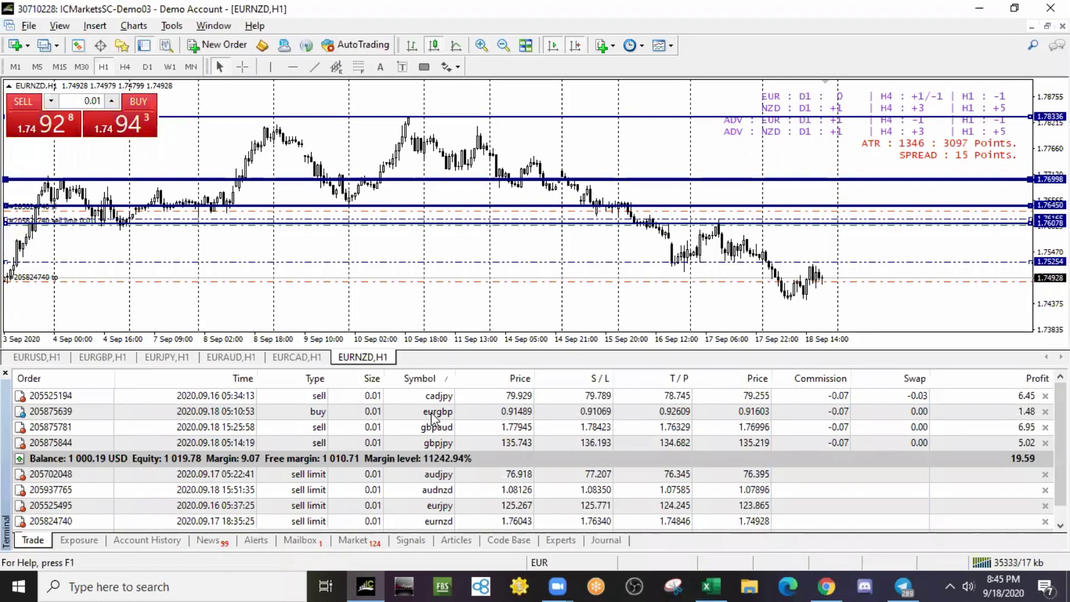
pyautogui.hotkey('alt', 'Tab')
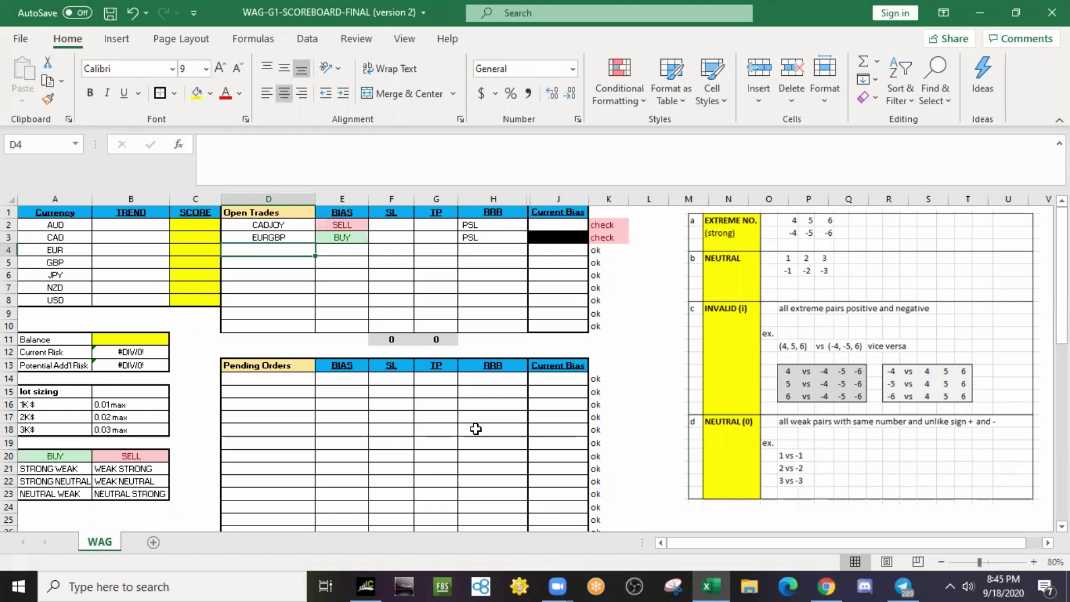
pyautogui.write('GBP')
pyautogui.press('Return')
pyautogui.hotkey('alt', 'Tab')
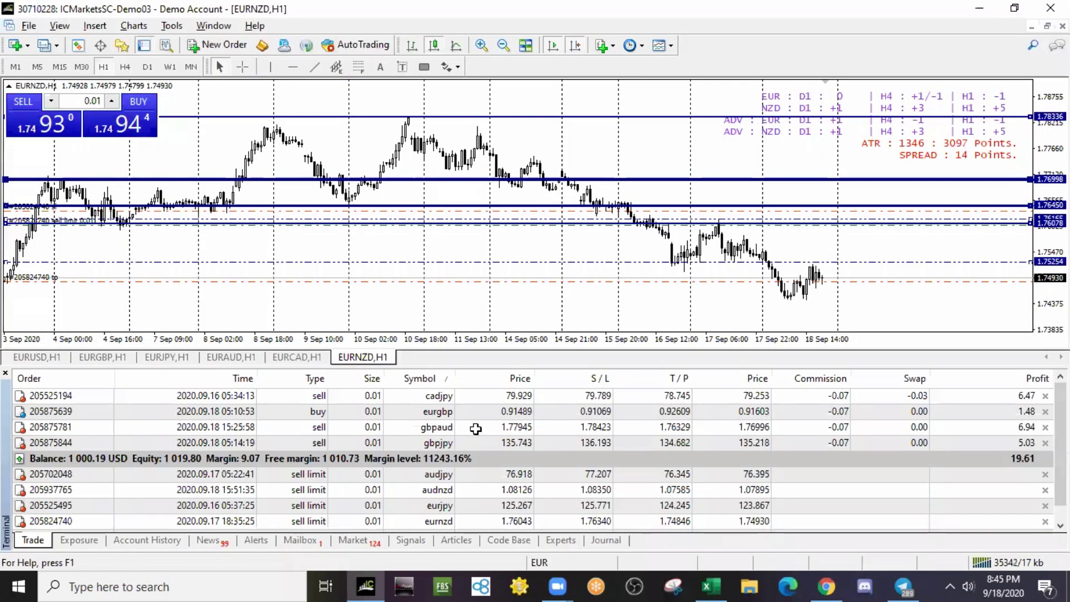
pyautogui.hotkey('alt', 'Tab')
pyautogui.write('SELL')
pyautogui.press('Return')
# - Enter GBPJPY with a SELL bias as the fourth open trade
pyautogui.write('SELL')
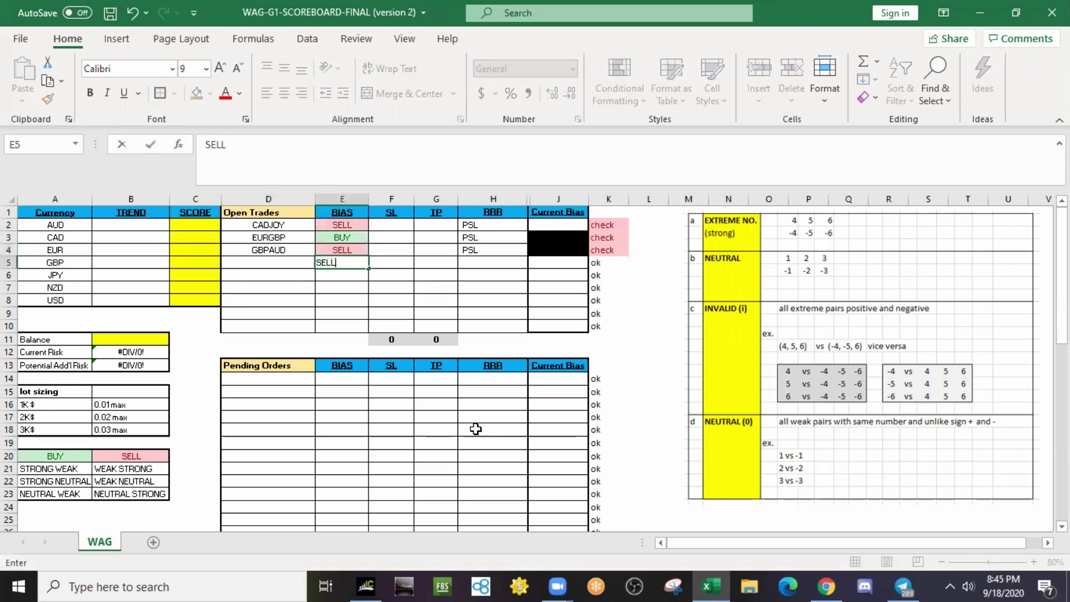
pyautogui.press('Return')
pyautogui.hotkey('alt', 'Tab')
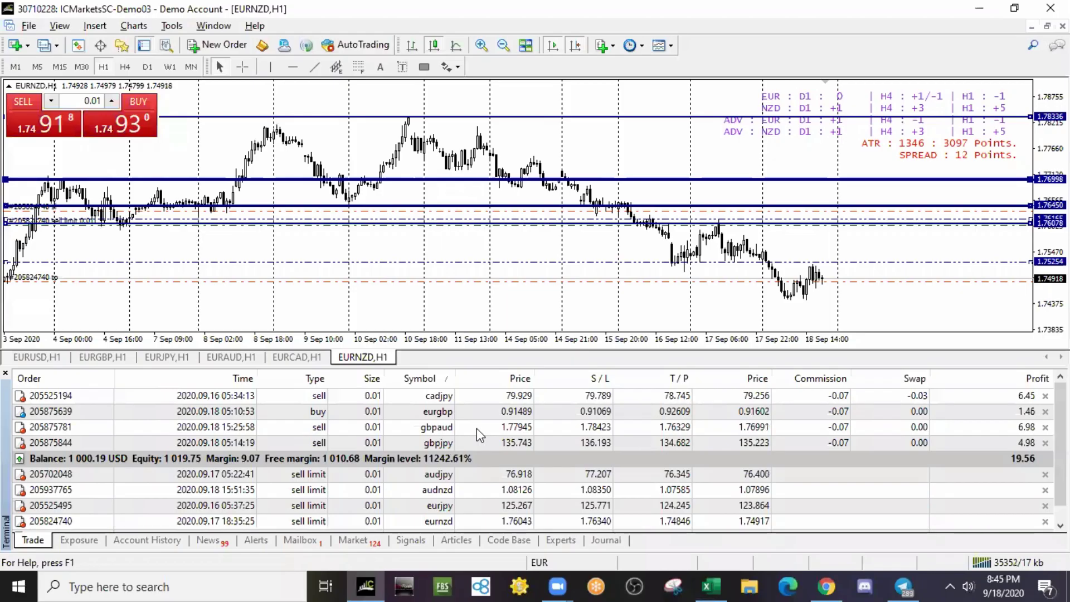
pyautogui.hotkey('alt', 'Tab')
pyautogui.write('GBP')
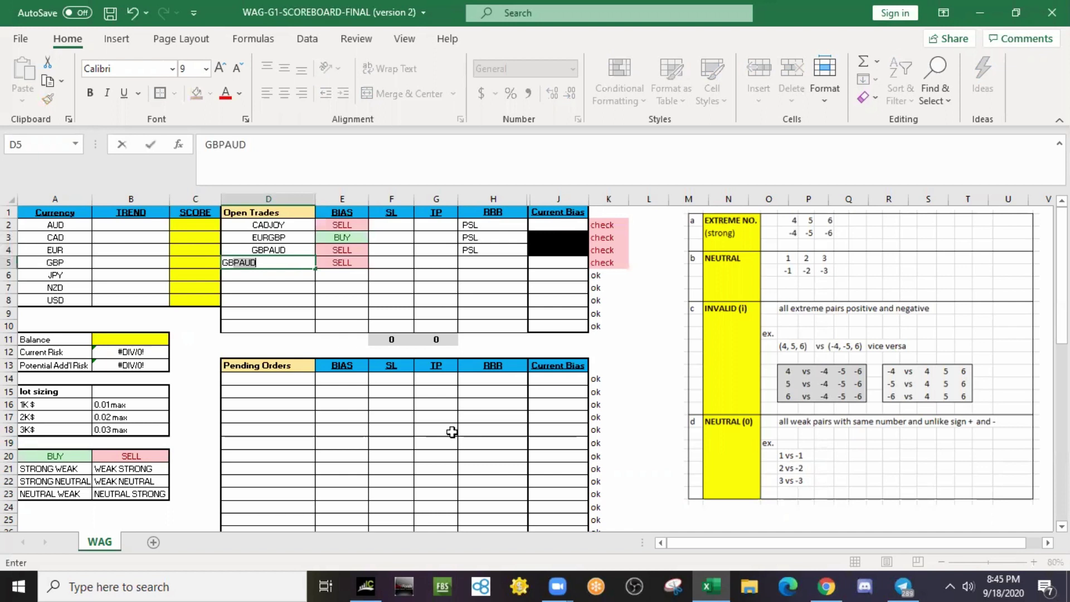
pyautogui.write('JP')
pyautogui.press('Tab')
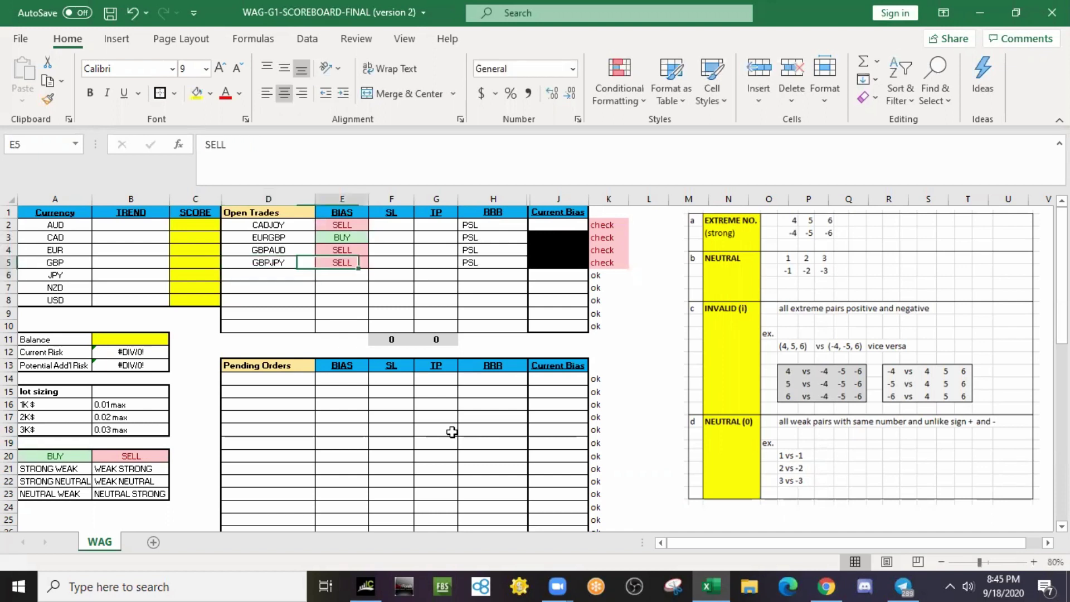
pyautogui.press('Tab')
pyautogui.press('Up')
pyautogui.press('Up')
pyautogui.press('Up')
pyautogui.press('Right')
pyautogui.press('Right')
pyautogui.press('Left')
pyautogui.press('Left')
# - Give the CADJPY trade SL 55 and TP 118
pyautogui.press('Down')
pyautogui.press('Down')
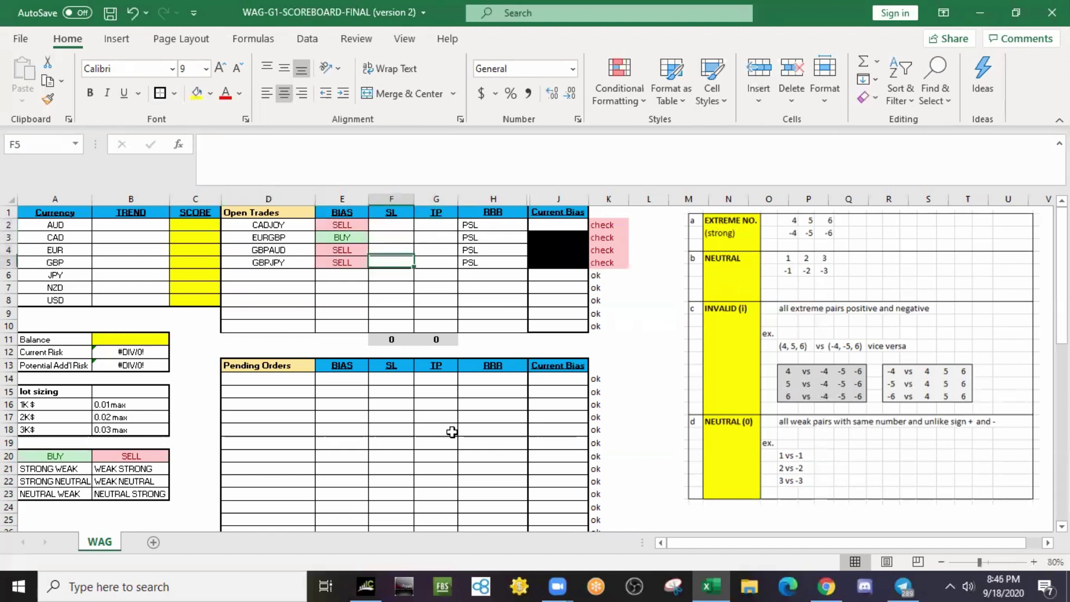
pyautogui.press('Down')
pyautogui.press('Right')
pyautogui.press('Right')
pyautogui.press('Up')
pyautogui.press('Up')
pyautogui.press('Up')
pyautogui.press('Down')
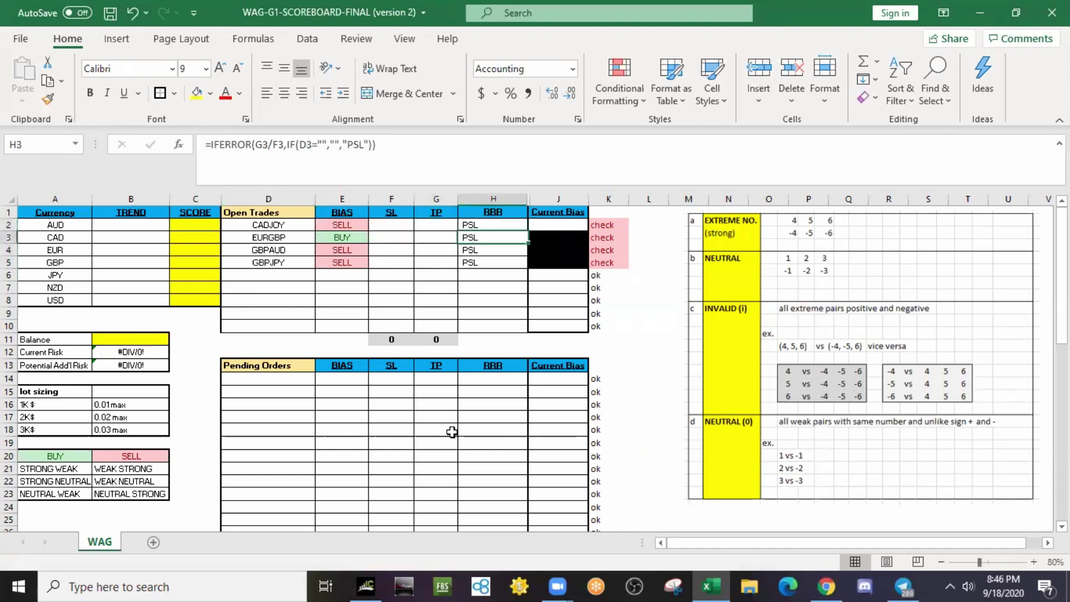
pyautogui.press('Left')
pyautogui.press('Left')
pyautogui.press('Up')
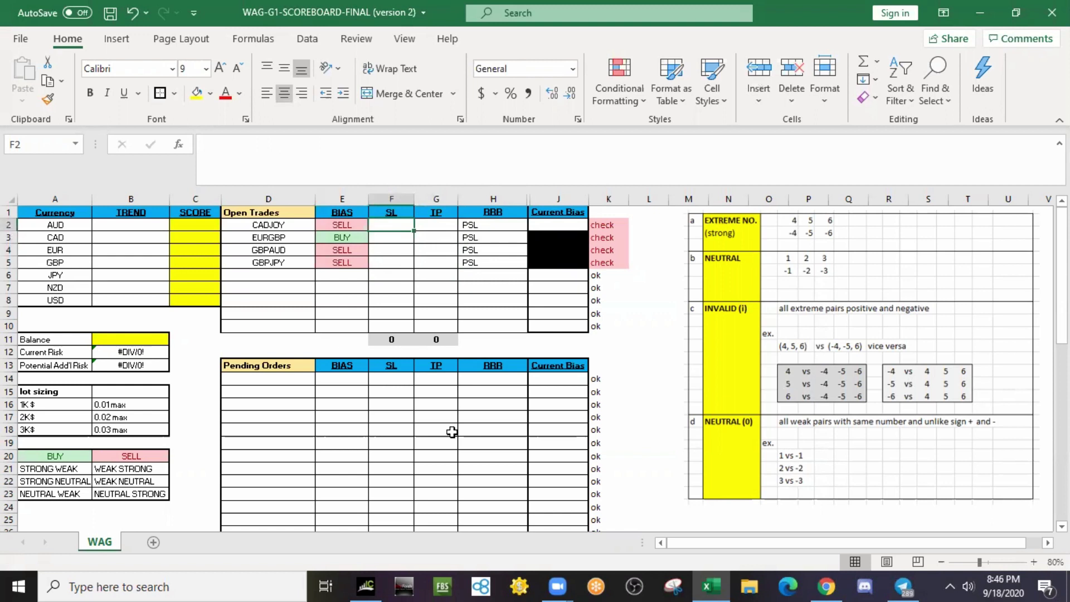
pyautogui.write('55')
pyautogui.press('Tab')
pyautogui.write('118')
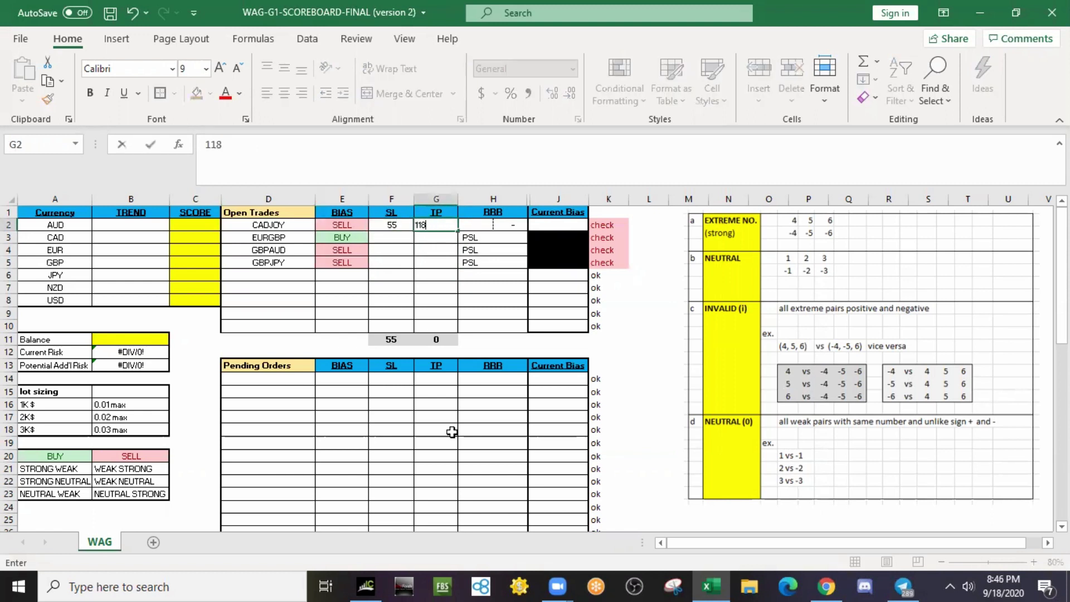
pyautogui.press('Return')
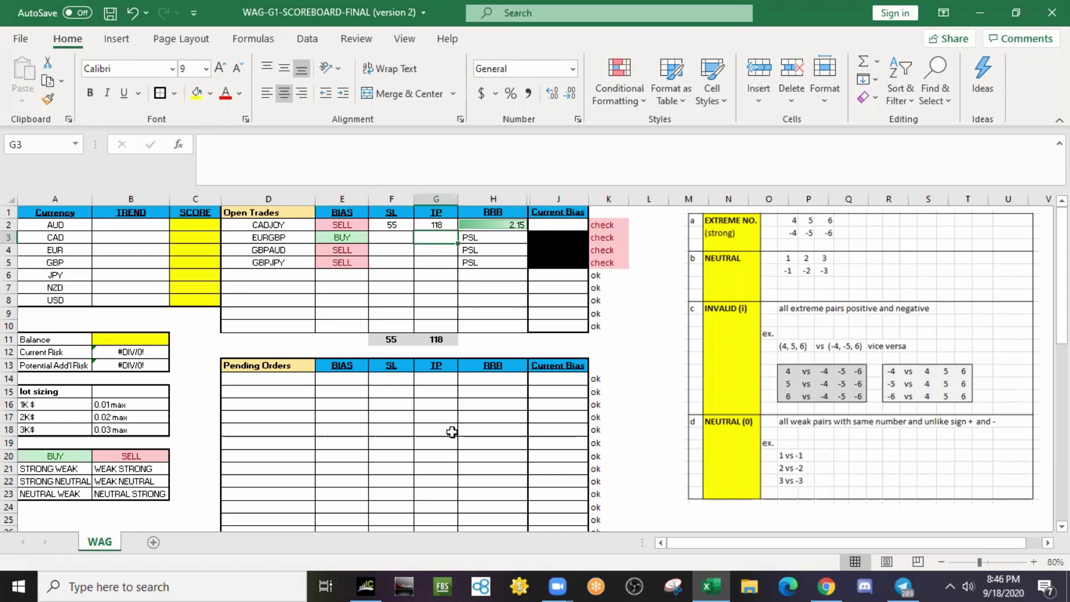
# - Give the EURGBP trade SL 42 and TP 112
pyautogui.write('42')
pyautogui.hotkey('ctrl', 'Return')
pyautogui.press('Left')
pyautogui.write('42')
pyautogui.press('Tab')
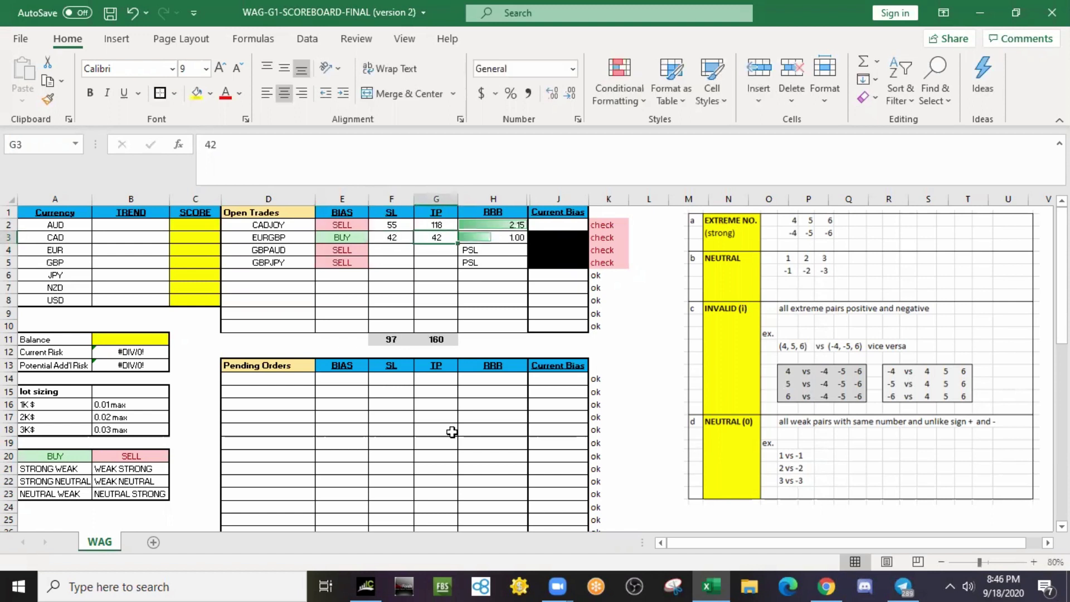
pyautogui.write('11')
pyautogui.press('Return')
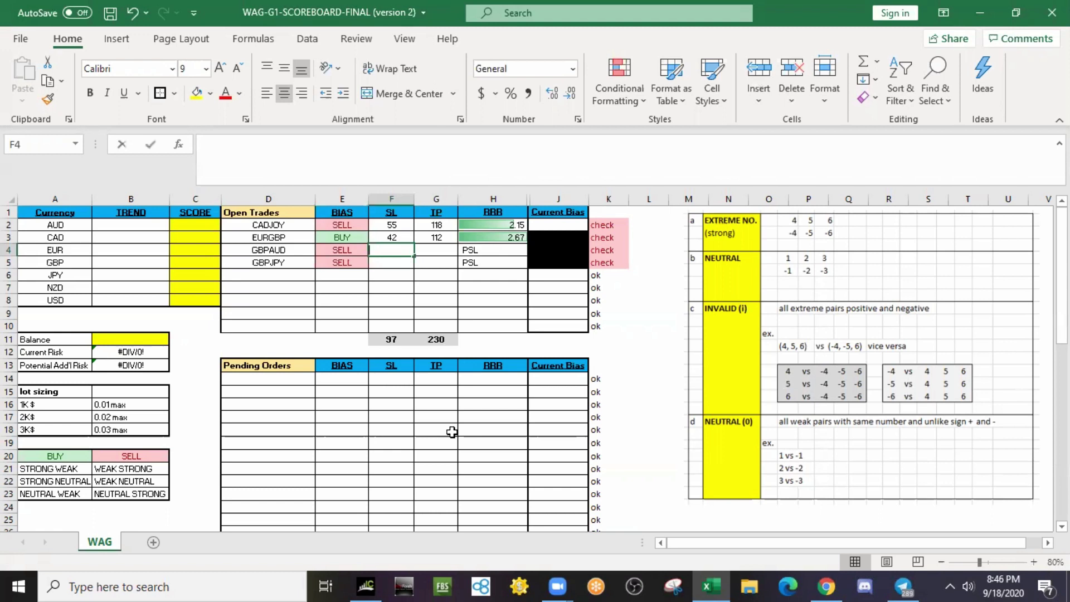
# - Give GBPAUD SL 48 and TP 162, and GBPJPY SL 45 and TP 106
pyautogui.write('48')
pyautogui.press('Tab')
pyautogui.write('1')
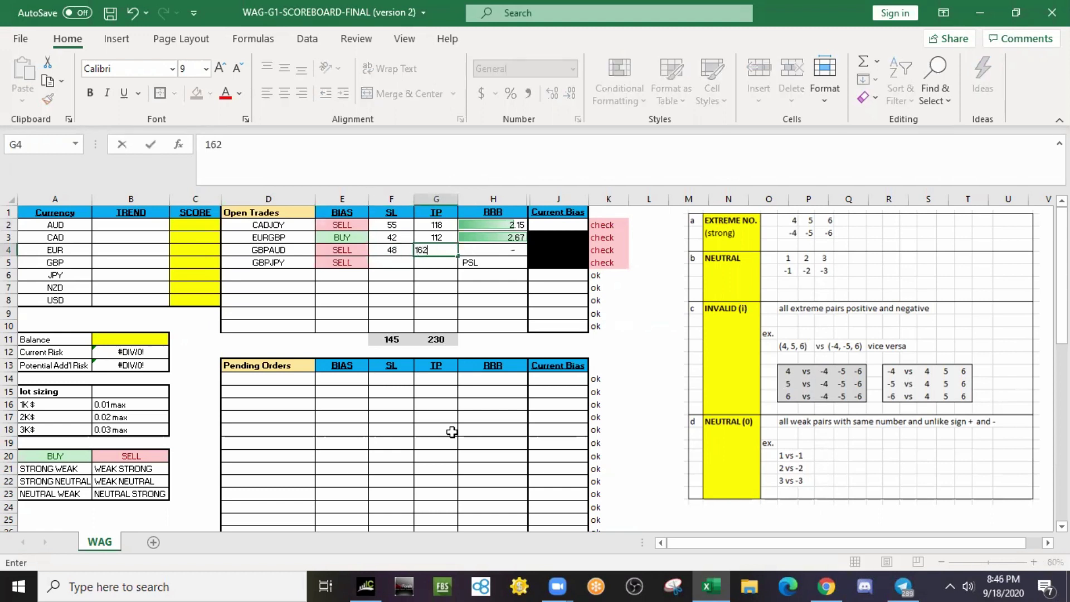
pyautogui.press('Return')
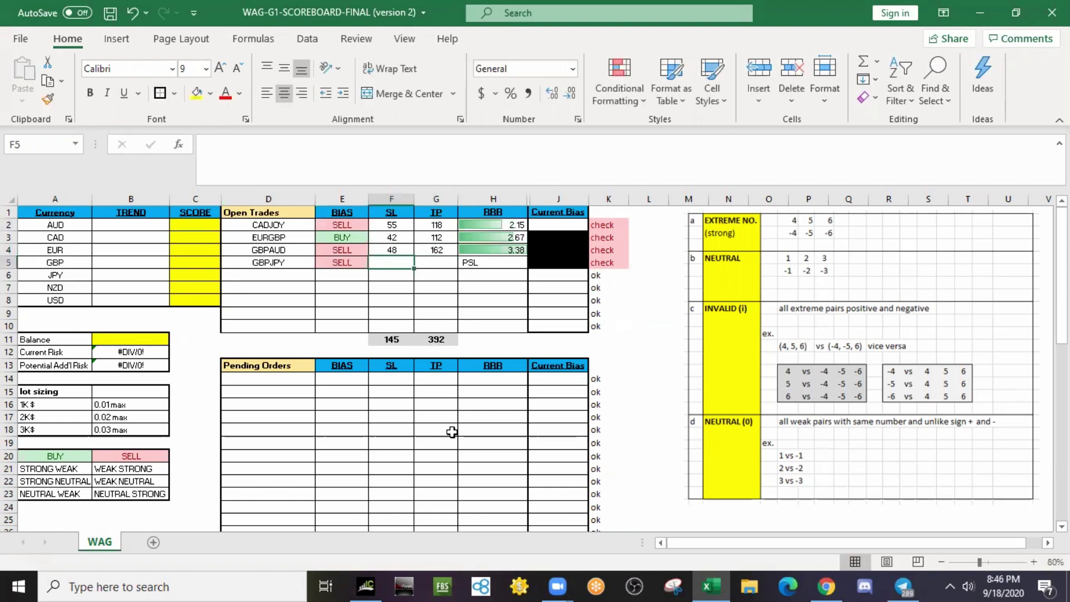
pyautogui.write('45')
pyautogui.press('Tab')
pyautogui.write('1')
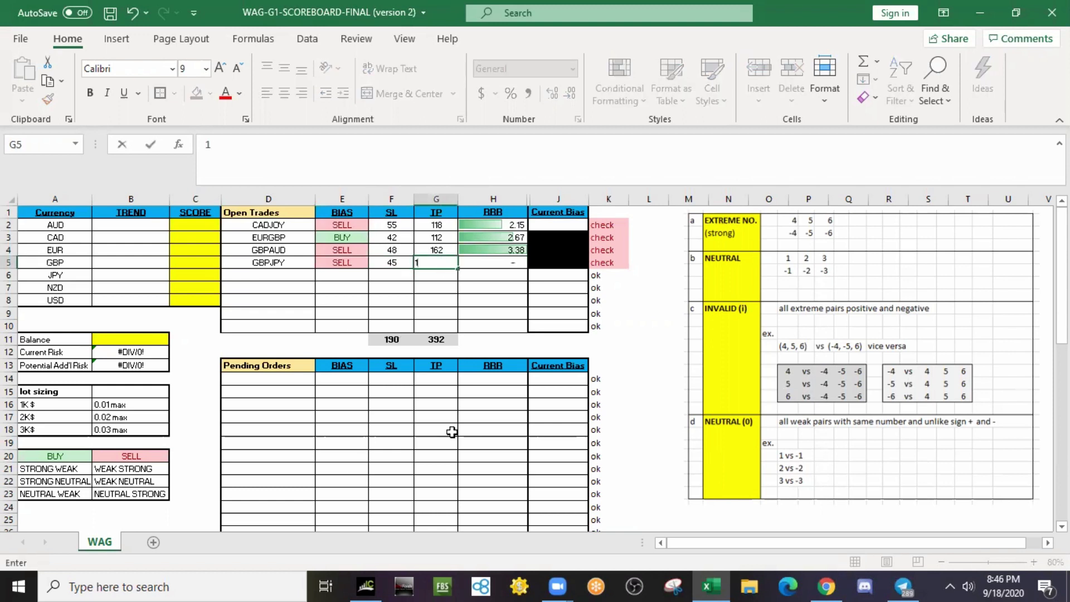
pyautogui.press('Down')
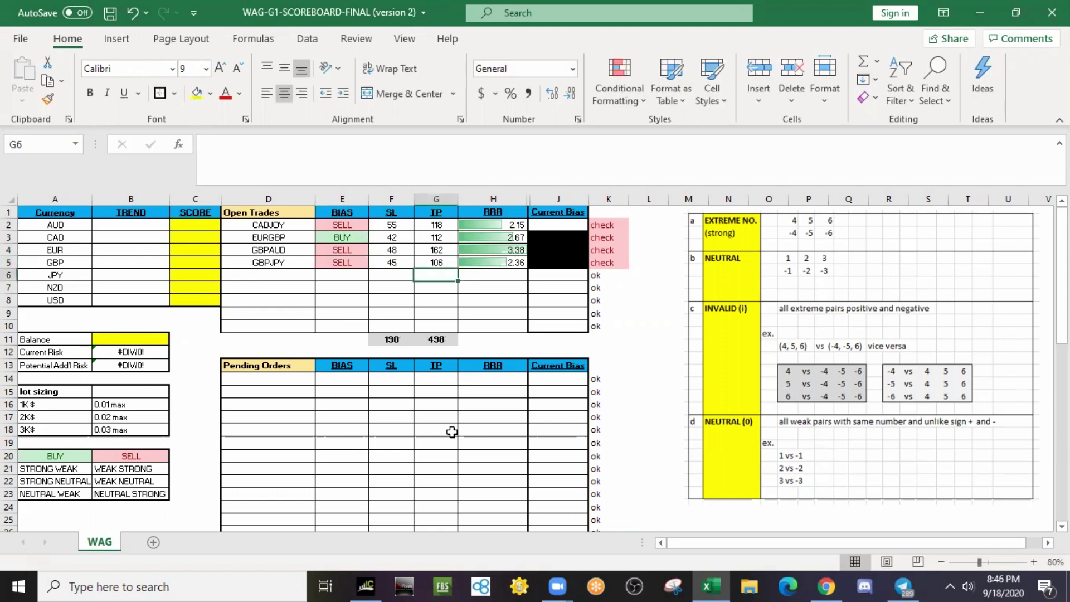
# - Inspect the EURGBP current bias formula
pyautogui.press('Up')
pyautogui.press('Up')
pyautogui.press('Up')
pyautogui.press('Right')
pyautogui.press('Right')
pyautogui.press('Up')
pyautogui.press('Down')
pyautogui.press('Left')
pyautogui.press('Left')
pyautogui.press('Left')
pyautogui.press('Down')
pyautogui.press('Down')
pyautogui.press('Down')
pyautogui.press('Down')
pyautogui.press('Down')
pyautogui.press('Down')
pyautogui.press('Down')
pyautogui.press('Down')
# - Correct the first pair name from CADJOY to CADJPY
pyautogui.press('Left')
pyautogui.press('Up')
pyautogui.press('Up')
pyautogui.press('Up')
pyautogui.press('Left')
pyautogui.press('Up')
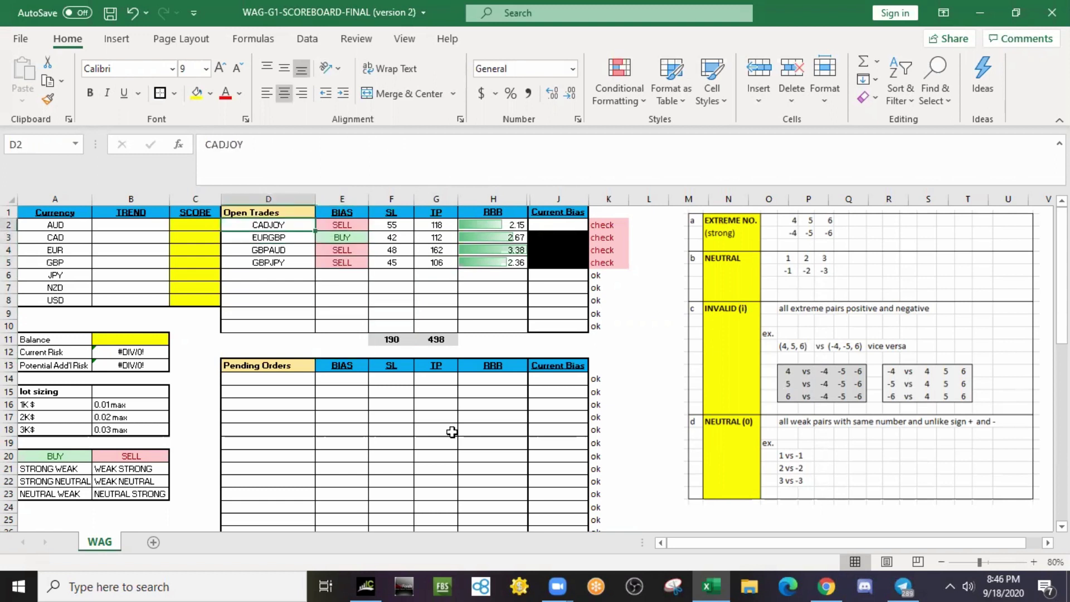
pyautogui.press('F2')
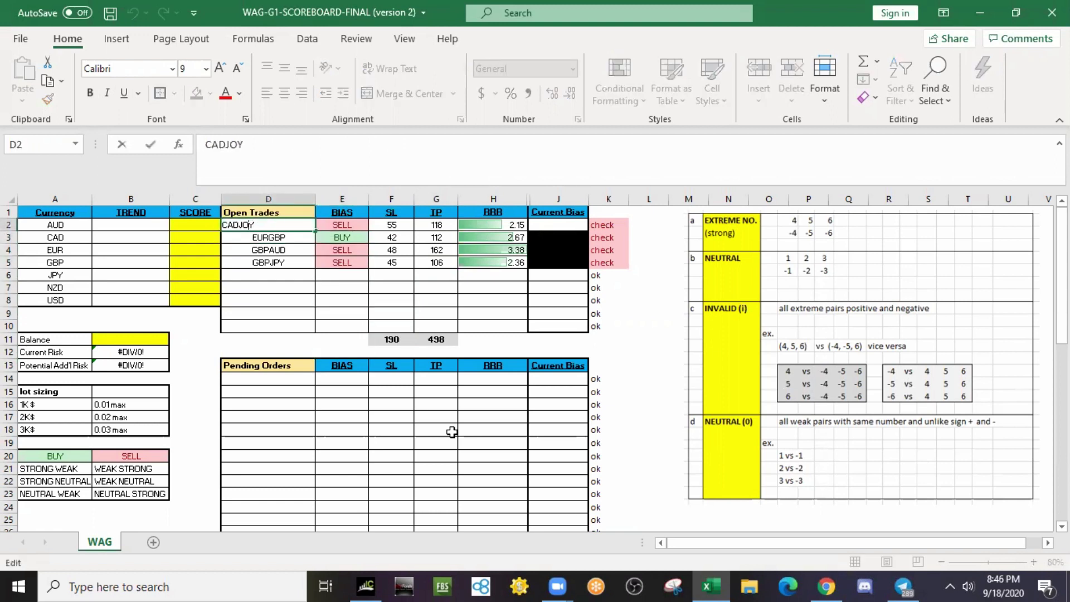
pyautogui.press('BackSpace')
pyautogui.write('P')
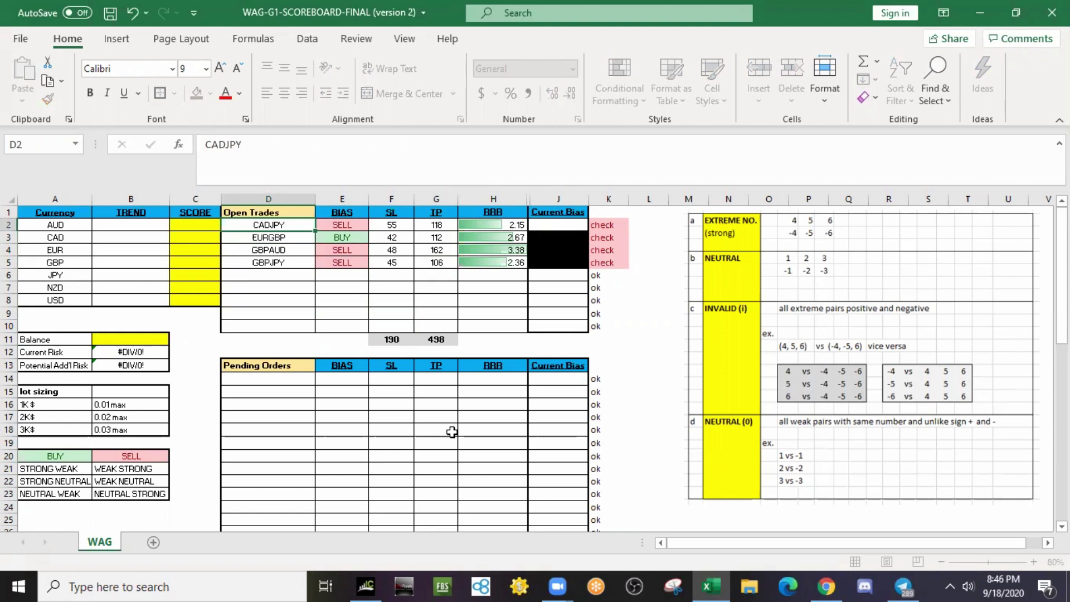
pyautogui.press('Return')
pyautogui.press('Down')
pyautogui.press('Down')
pyautogui.press('Down')
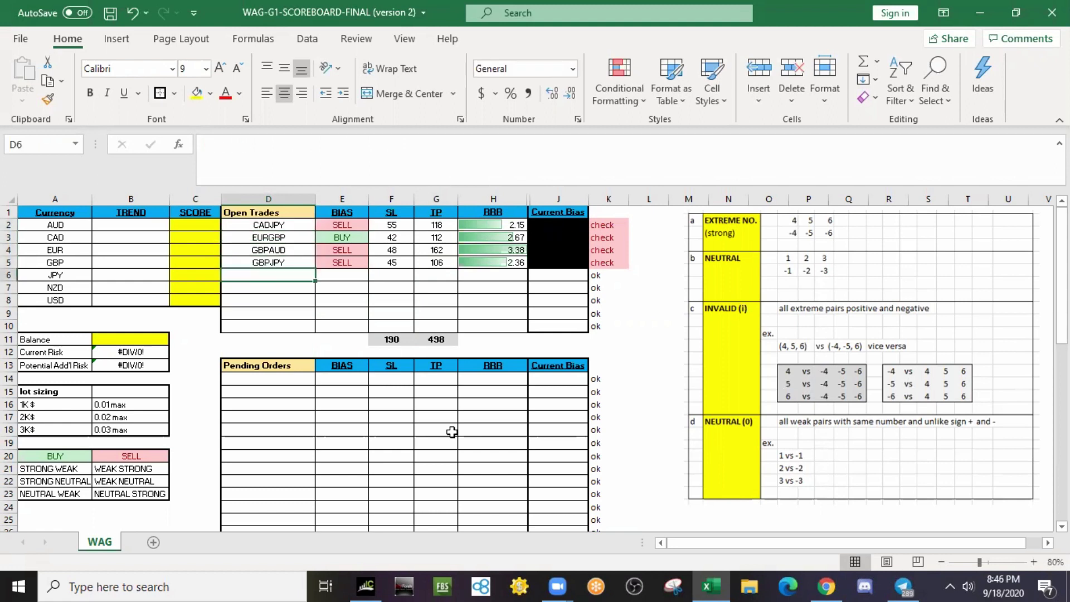
# - Add AUDJPY with a SELL bias as the first pending order
pyautogui.hotkey('alt', 'Tab')
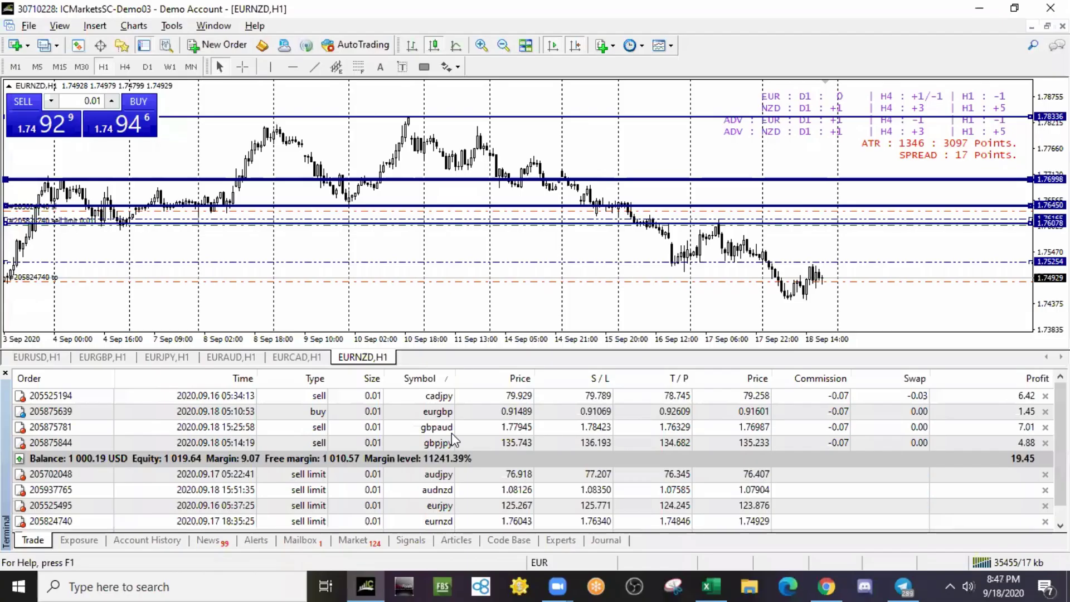
pyautogui.scroll(-1, 451, 443)
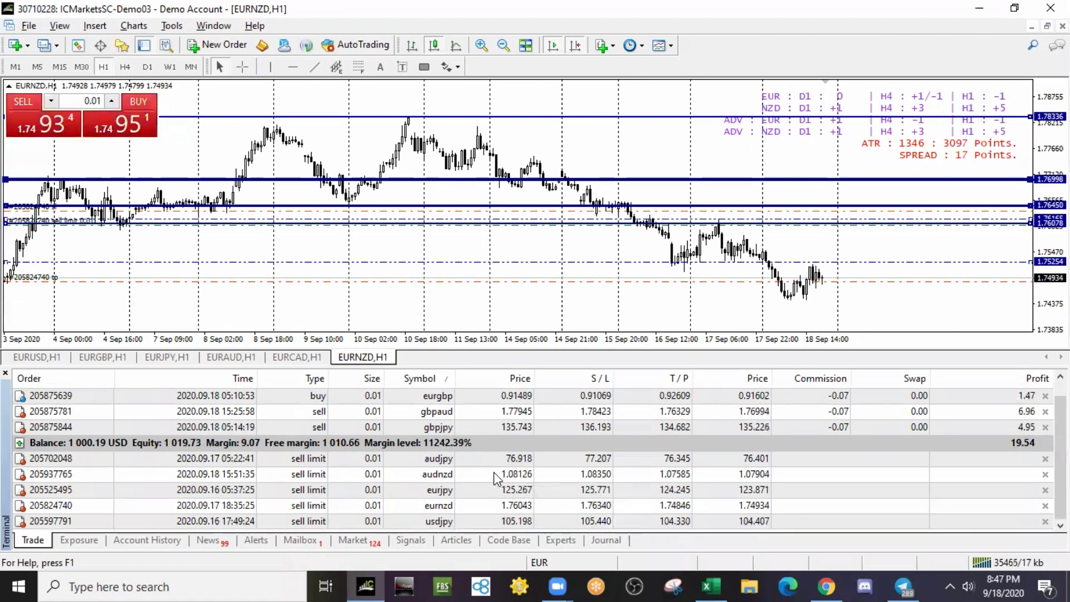
pyautogui.hotkey('alt', 'Tab')
pyautogui.press('Down')
pyautogui.press('Down')
pyautogui.press('Down')
pyautogui.press('Down')
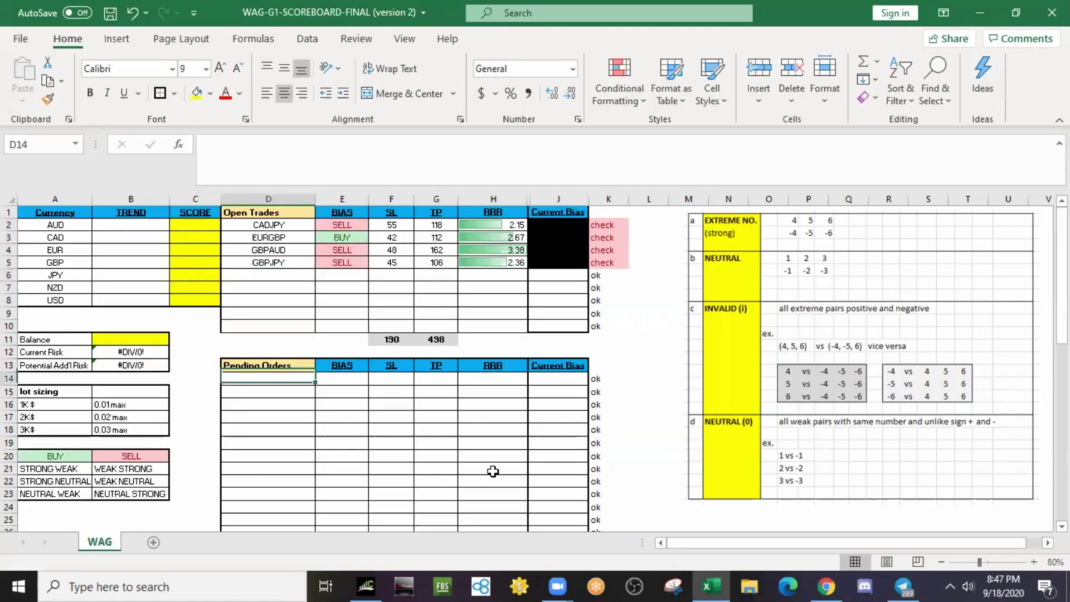
pyautogui.write('AUDJPY')
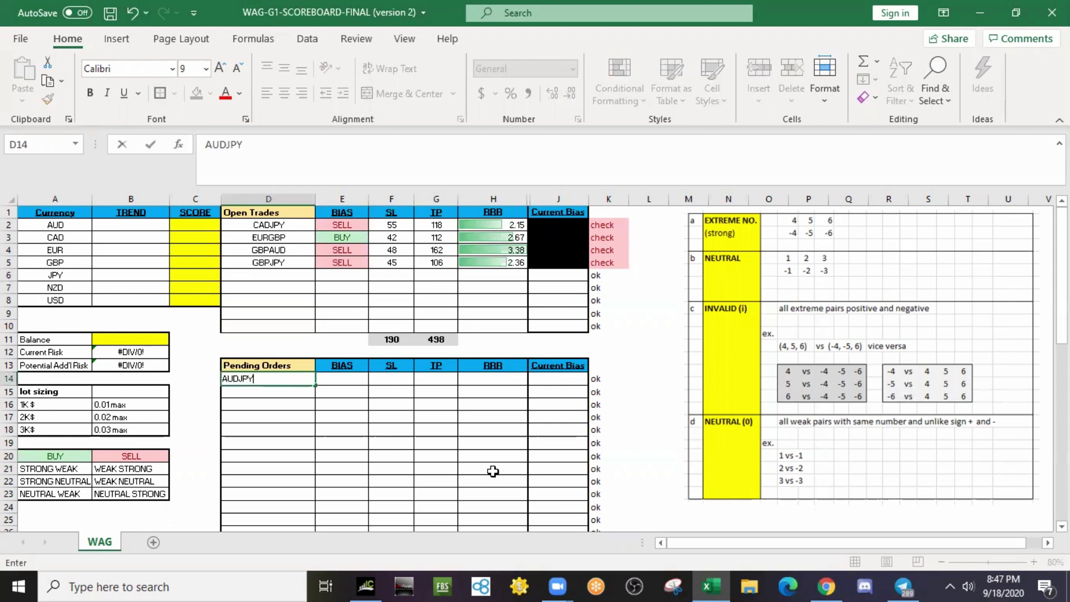
pyautogui.press('Return')
pyautogui.hotkey('alt', 'Tab')
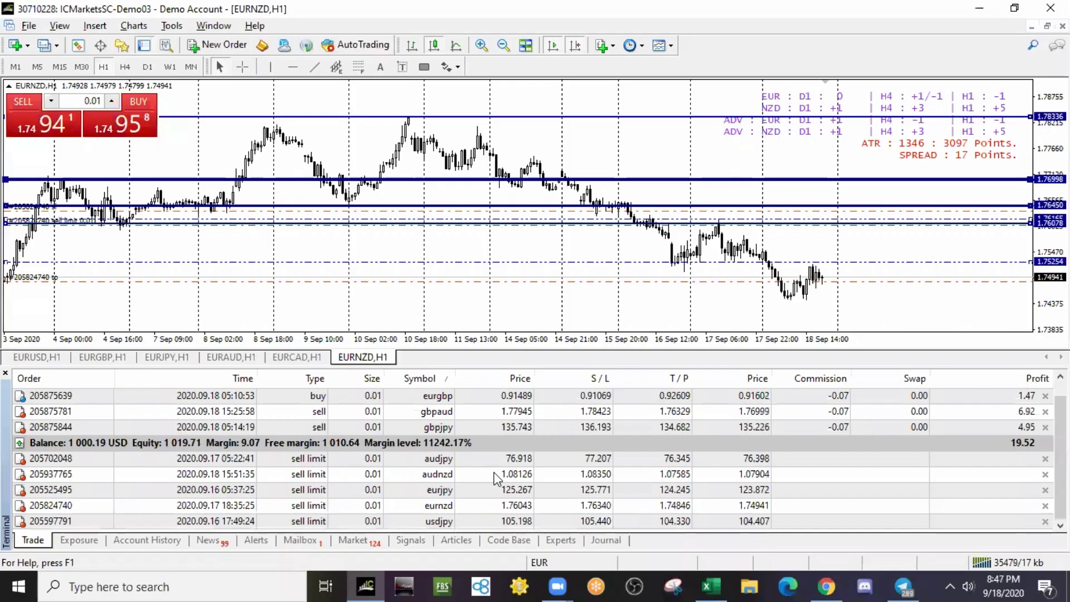
pyautogui.hotkey('alt', 'Tab')
pyautogui.write('SELL')
pyautogui.press('Return')
# - Add AUDNZD with a SELL bias as the second pending order
pyautogui.hotkey('alt', 'Tab')
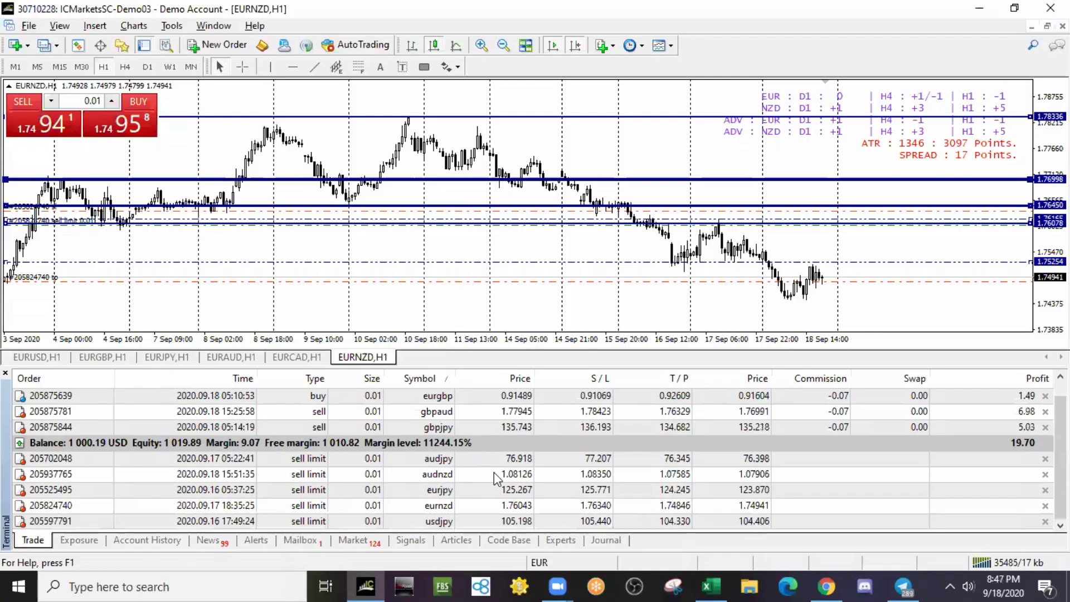
pyautogui.hotkey('alt', 'Tab')
pyautogui.write('AUDN')
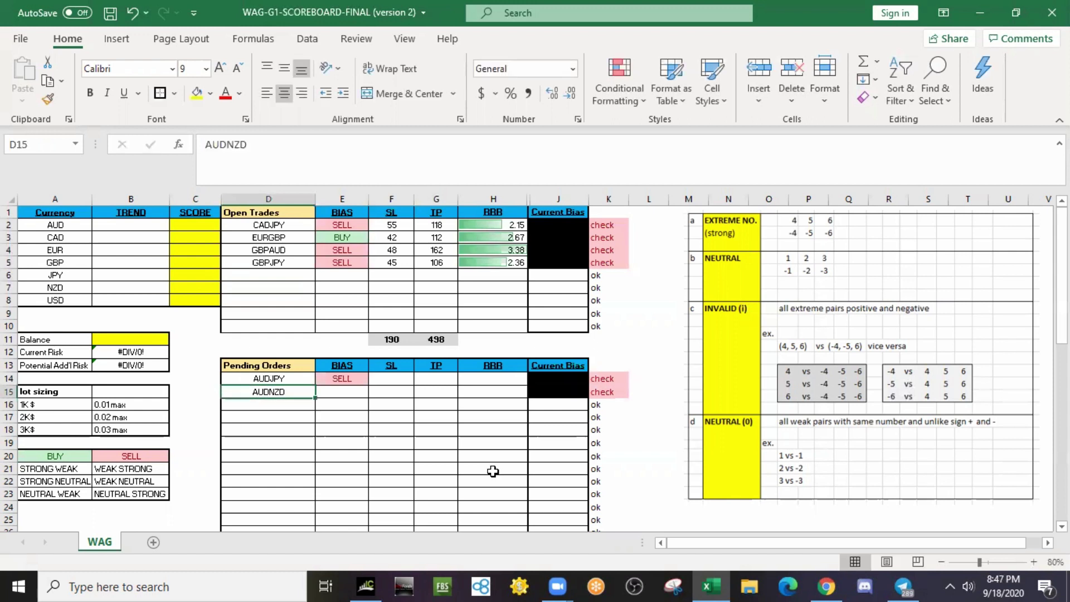
pyautogui.press('Tab')
pyautogui.hotkey('alt', 'Tab')
pyautogui.hotkey('alt', 'Tab')
pyautogui.write('SELL')
pyautogui.press('Return')
pyautogui.hotkey('alt', 'Tab')
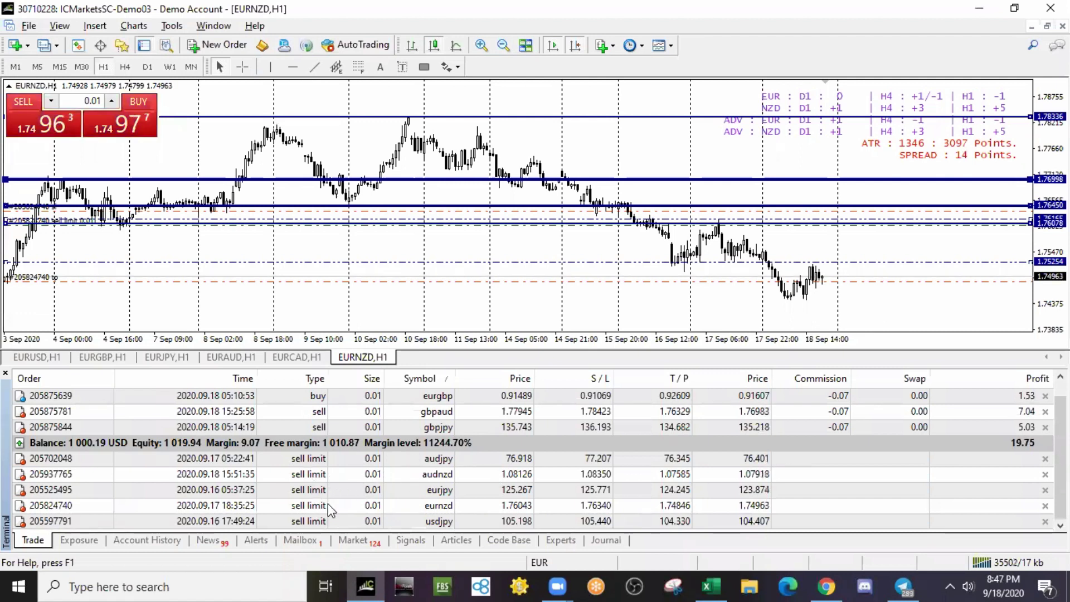
# - Fill SELL as the bias for the third, fourth and fifth pending orders
pyautogui.hotkey('alt', 'Tab')
pyautogui.write('SELL')
pyautogui.press('Return')
pyautogui.write('SELL')
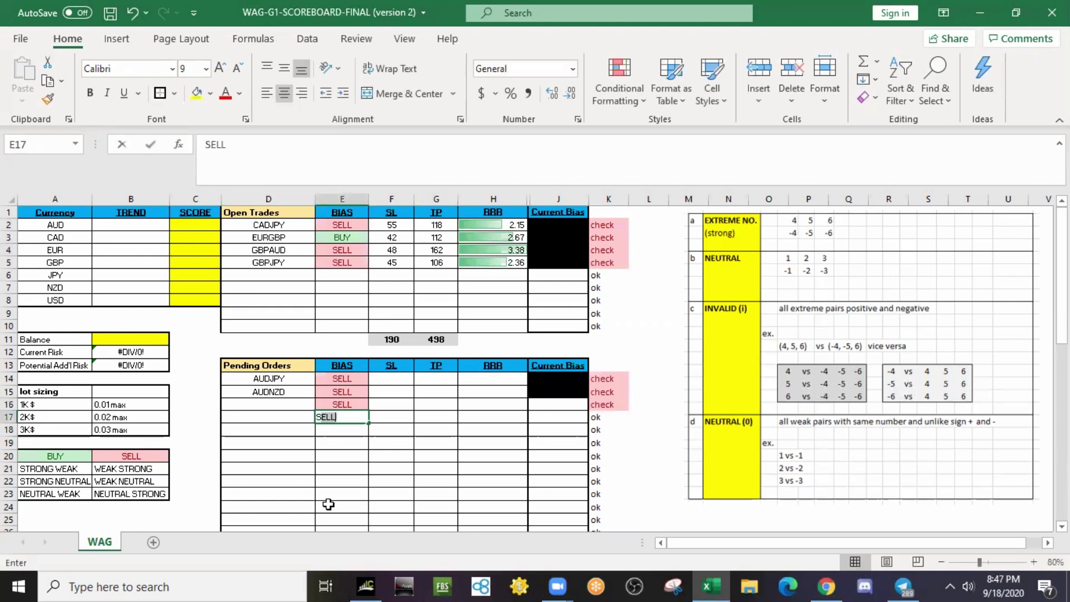
pyautogui.press('Return')
pyautogui.write('SELL')
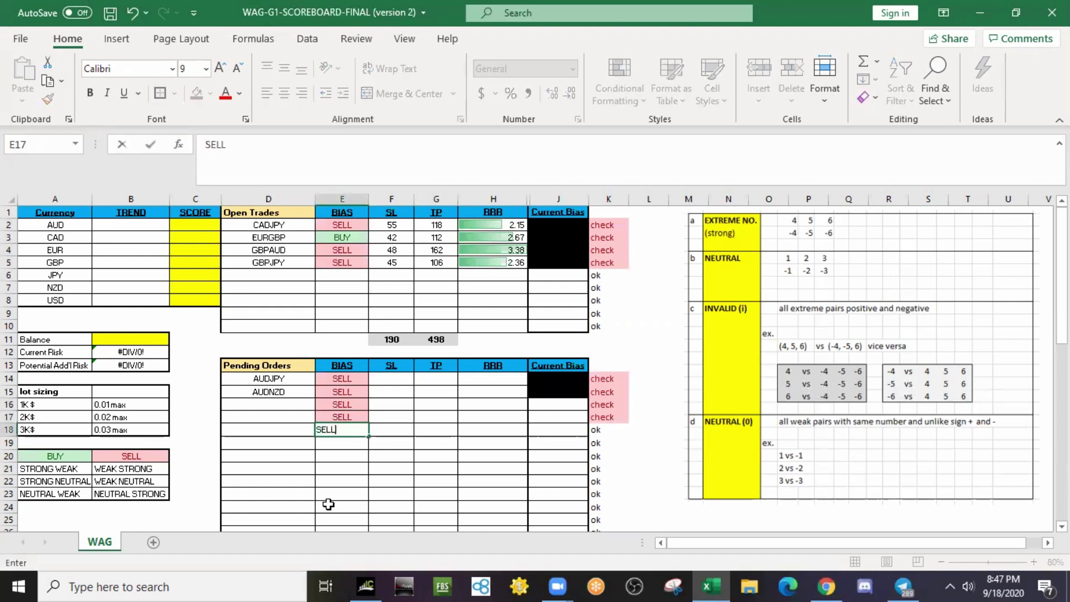
pyautogui.press('Escape')
pyautogui.press('Up')
pyautogui.hotkey('shift', 'Left')
pyautogui.hotkey('shift', 'Up')
# - Enter EURJPY, EURNZD and USDJPY as the remaining pending order pairs
pyautogui.hotkey('alt', 'Tab')
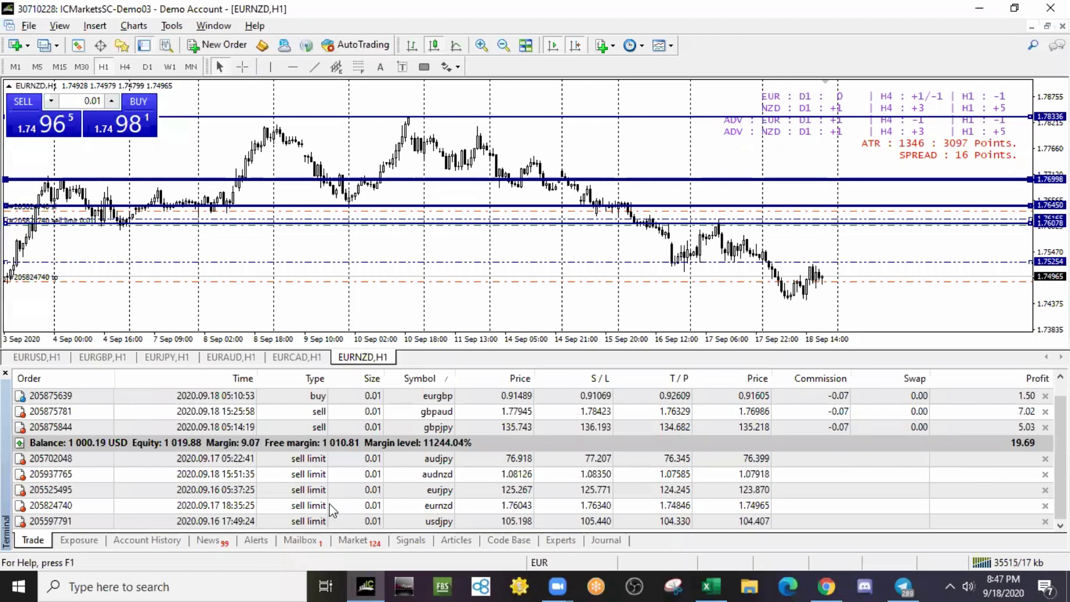
pyautogui.hotkey('alt', 'Tab')
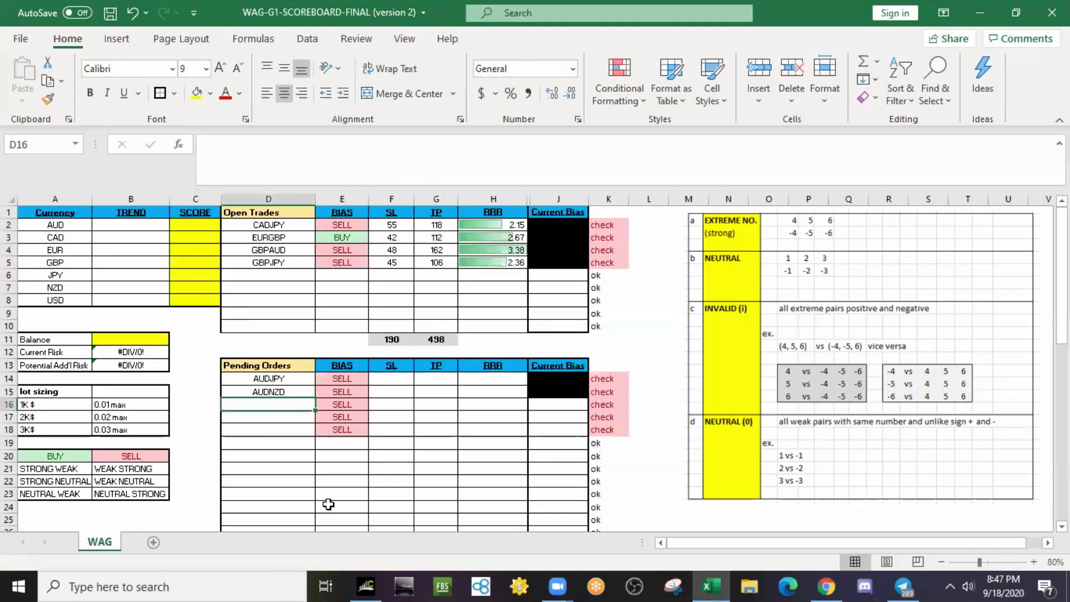
pyautogui.write('EUR')
pyautogui.write('Y')
pyautogui.press('Return')
pyautogui.hotkey('alt', 'Tab')
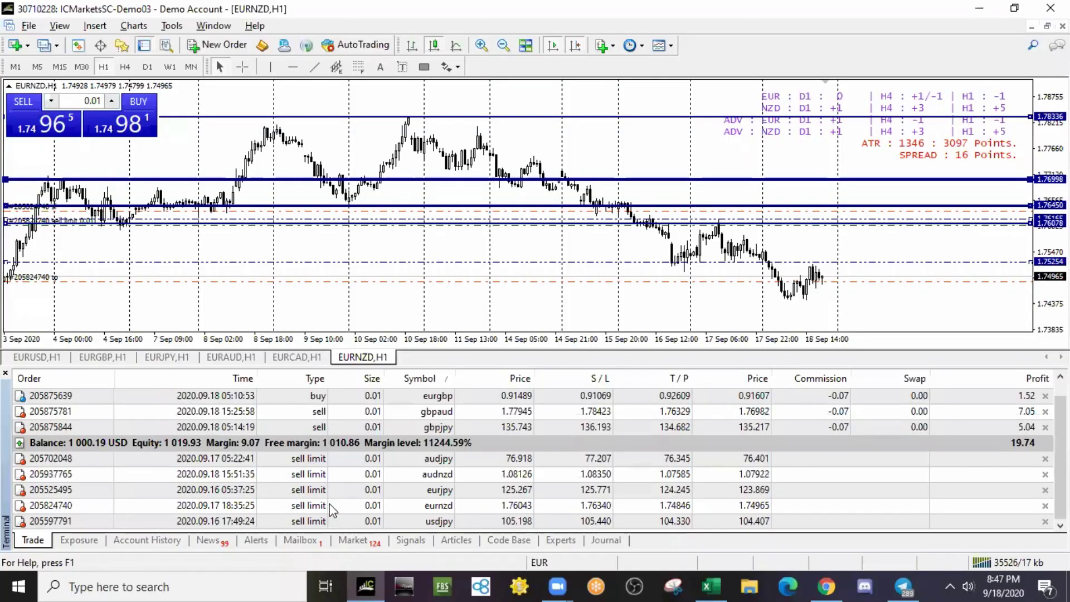
pyautogui.hotkey('alt', 'Tab')
pyautogui.write('EURNZD')
pyautogui.press('Return')
pyautogui.hotkey('alt', 'Tab')
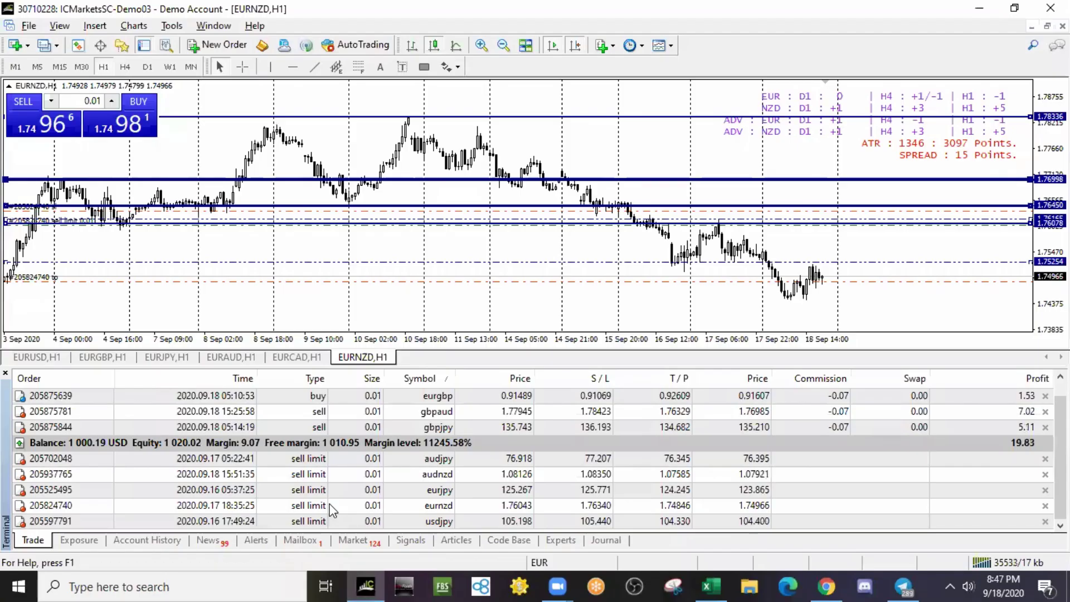
pyautogui.hotkey('alt', 'Tab')
pyautogui.write('USD')
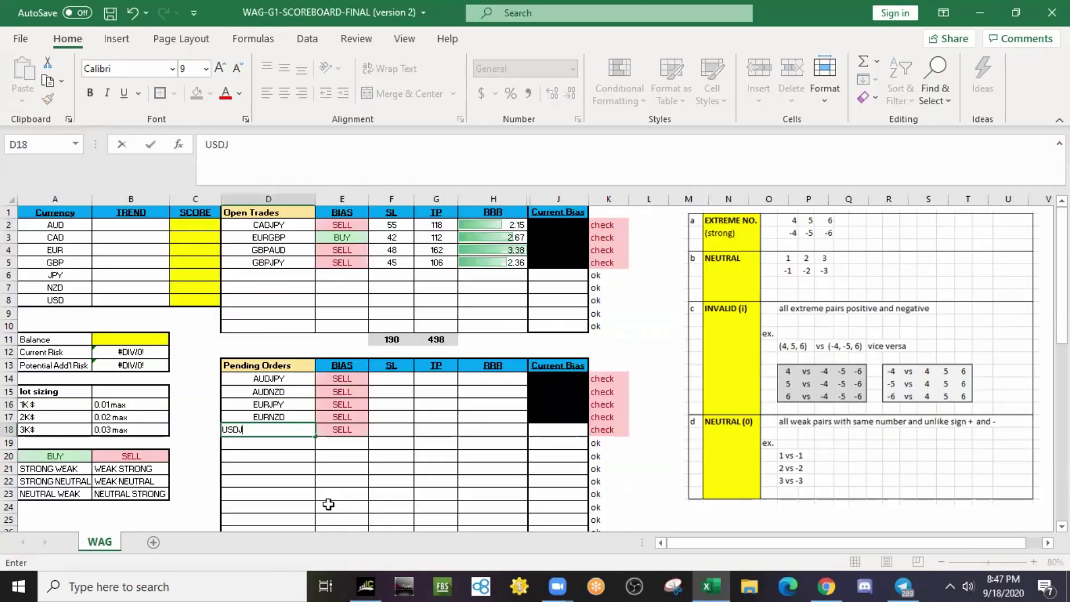
pyautogui.press('Return')
pyautogui.press('Up')
pyautogui.press('Up')
pyautogui.press('Right')
pyautogui.press('Right')
pyautogui.press('Up')
pyautogui.press('Up')
pyautogui.press('Up')
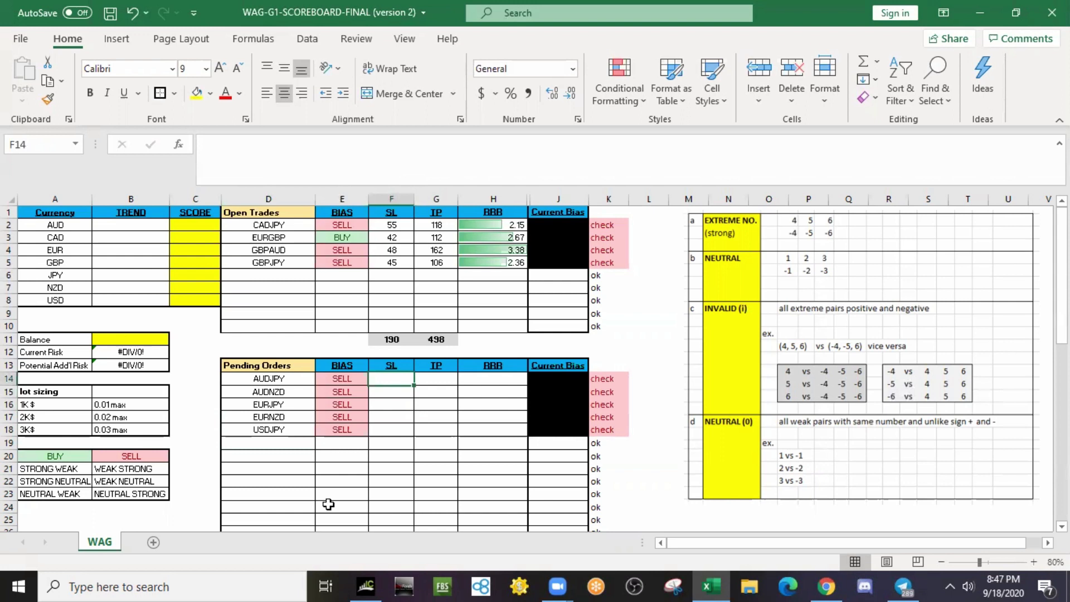
# - Enter pending SL/TP values: AUDJPY 29/57, AUDNZD 22/54, EURJPY 50/102
pyautogui.write('29')
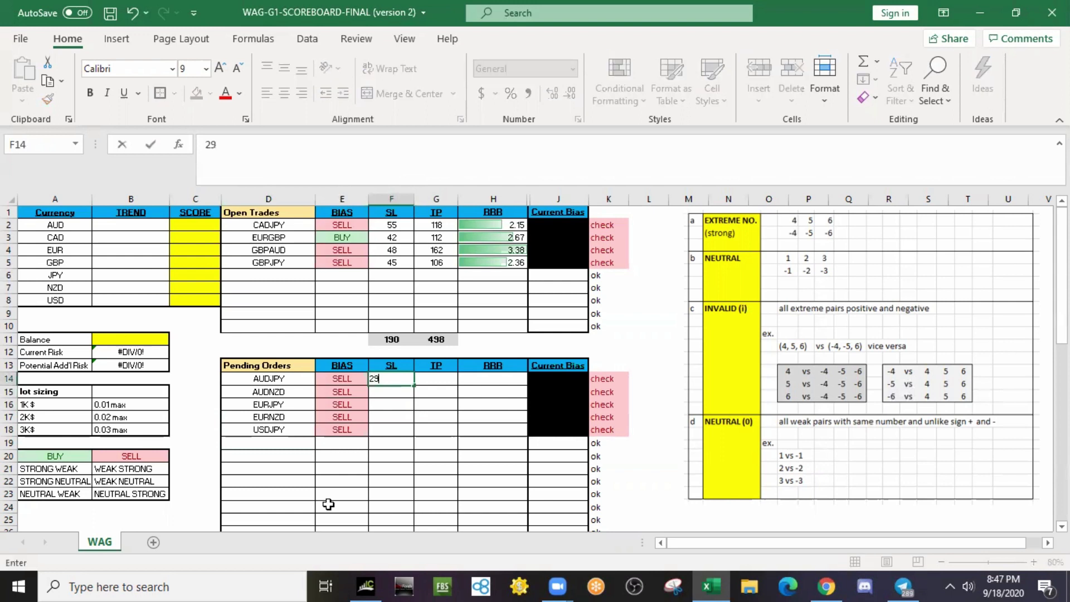
pyautogui.press('Tab')
pyautogui.write('57')
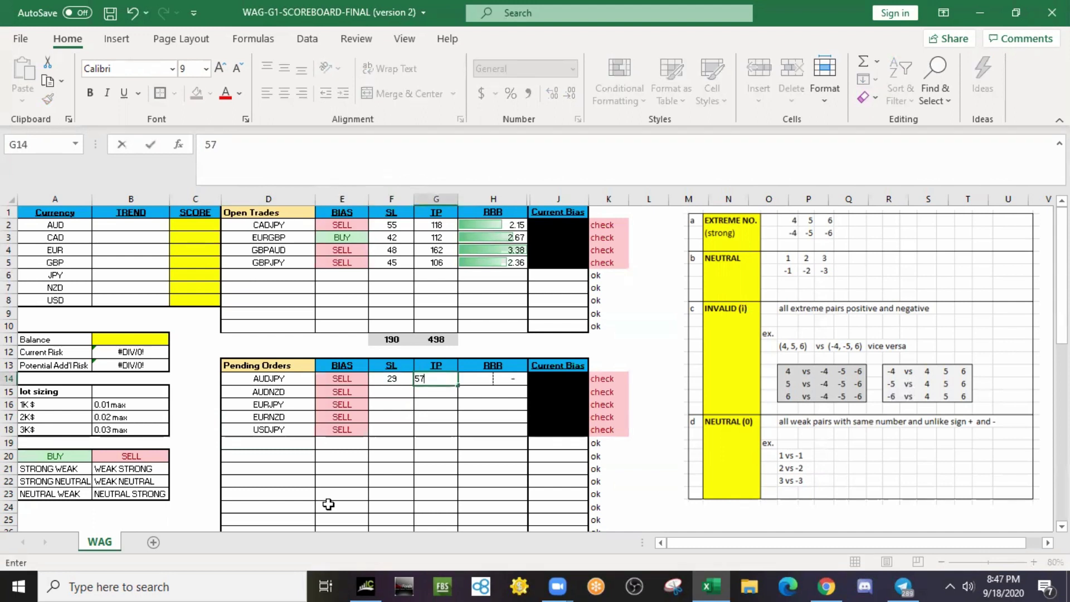
pyautogui.press('Return')
pyautogui.press('Left')
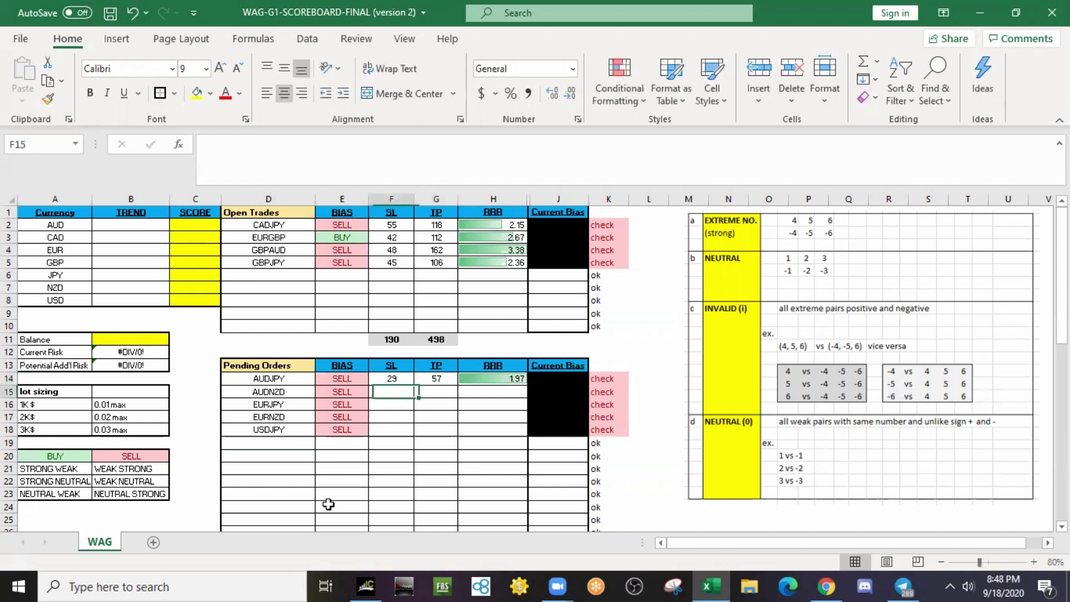
pyautogui.write('2')
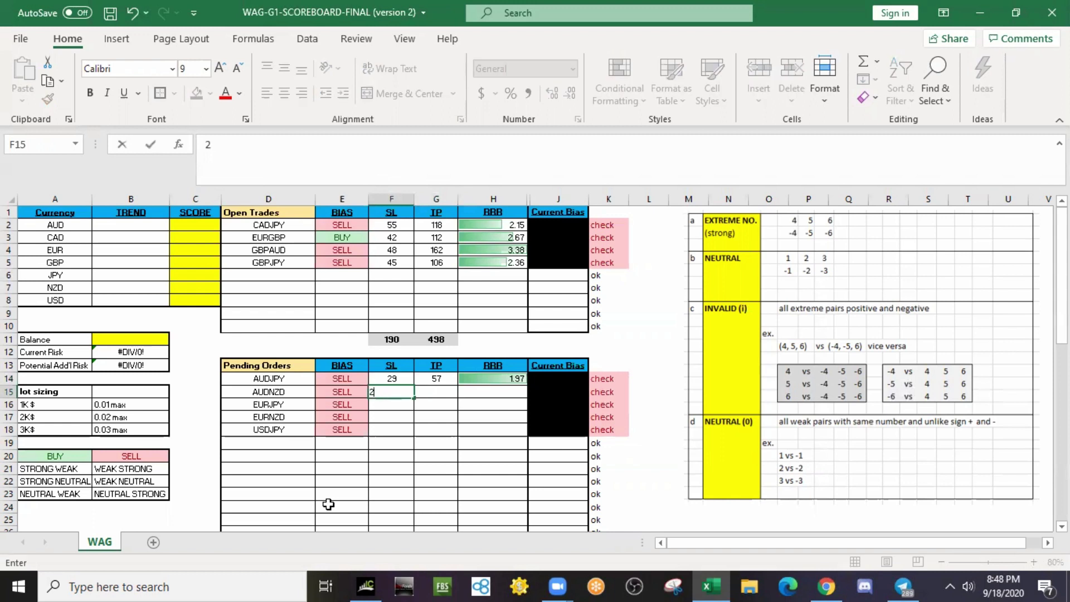
pyautogui.press('Tab')
pyautogui.write('54')
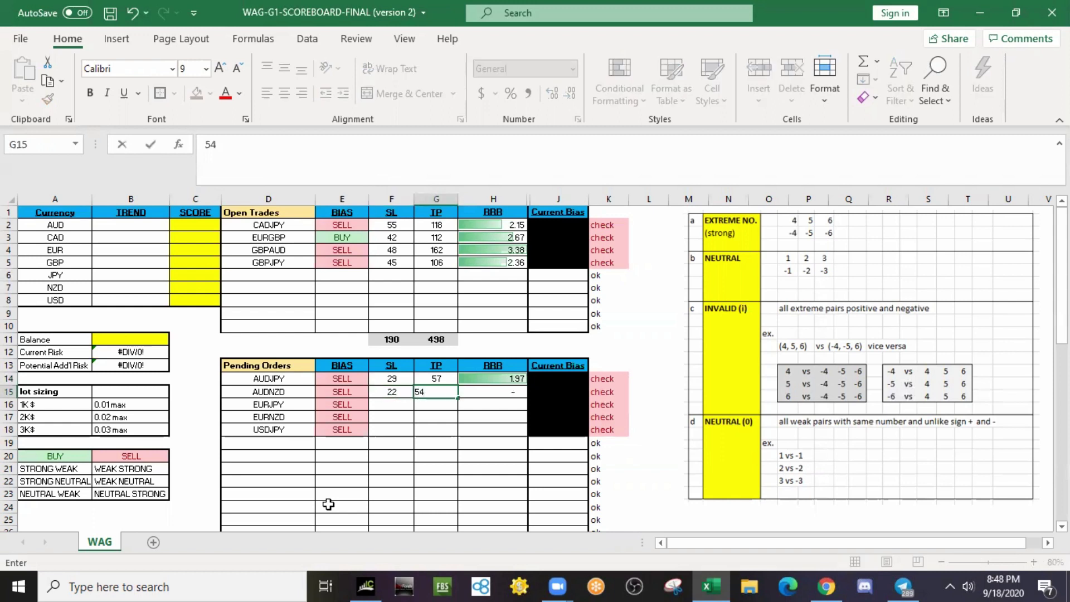
pyautogui.press('Return')
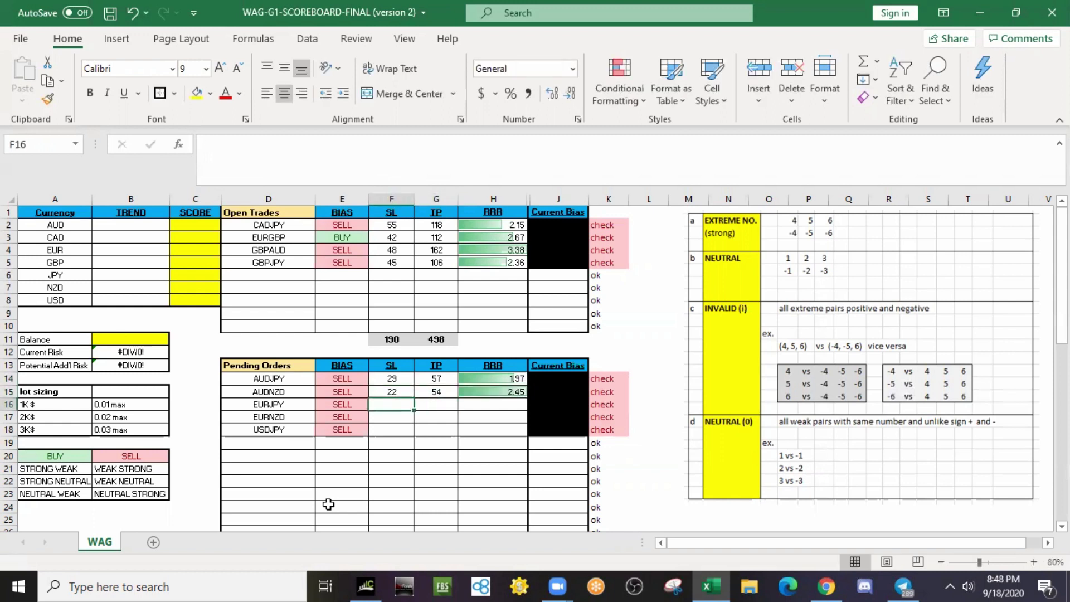
pyautogui.write('50')
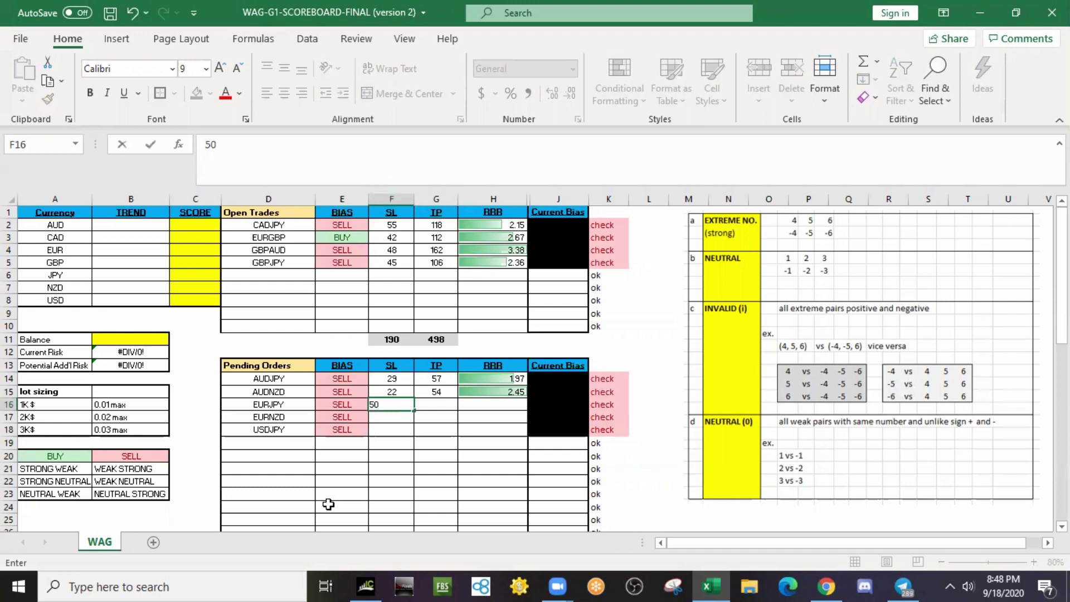
pyautogui.press('Tab')
pyautogui.write('10')
pyautogui.press('Return')
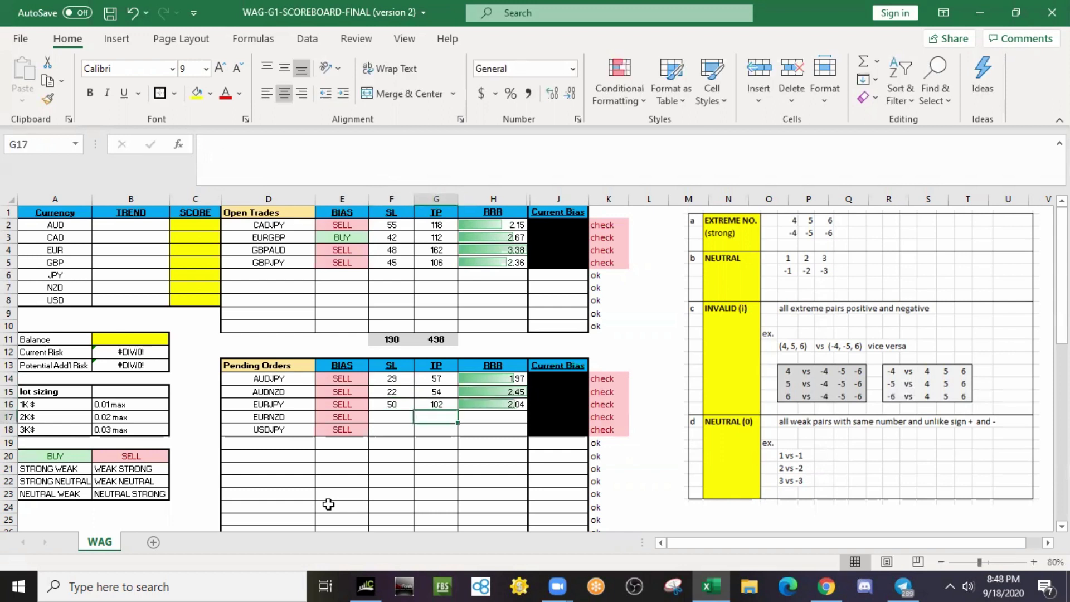
# - Give EURNZD stop-loss 30 and take-profit 120, and USDJPY 24 and 87
pyautogui.press('Left')
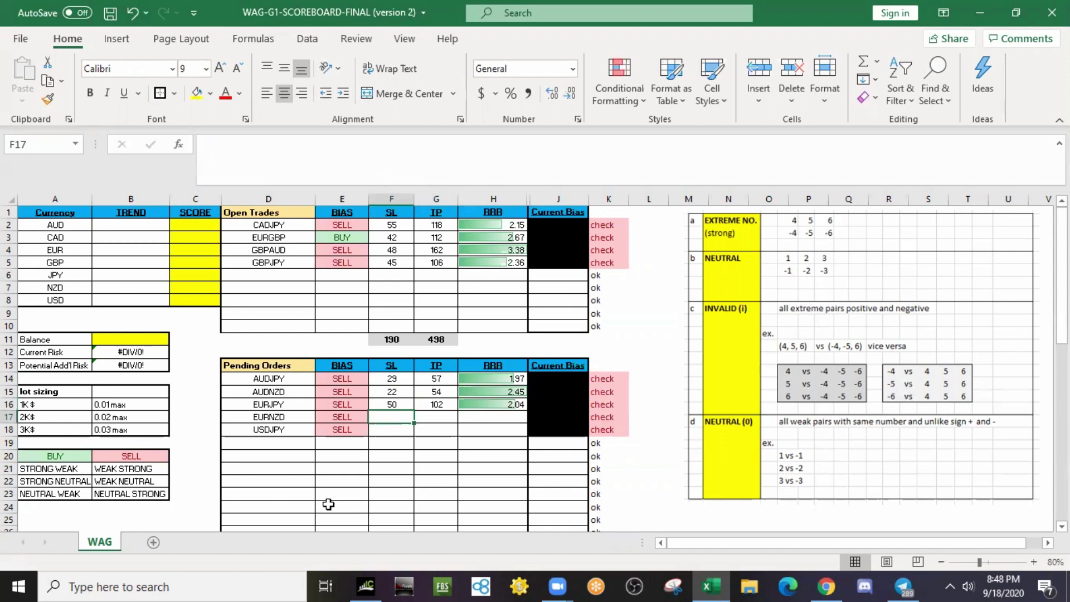
pyautogui.write('30')
pyautogui.press('Tab')
pyautogui.write('120')
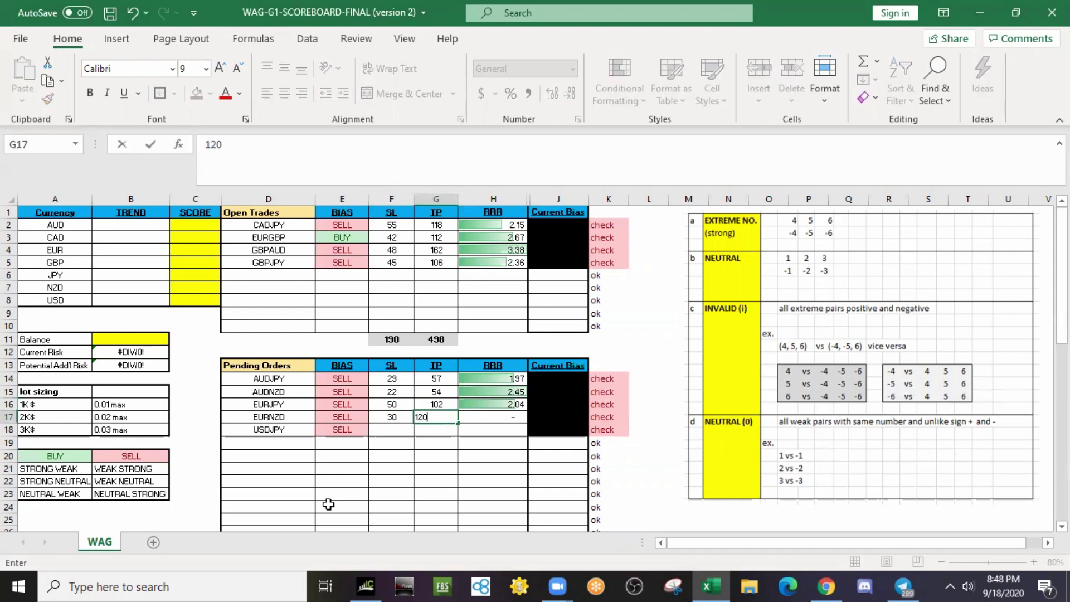
pyautogui.press('Return')
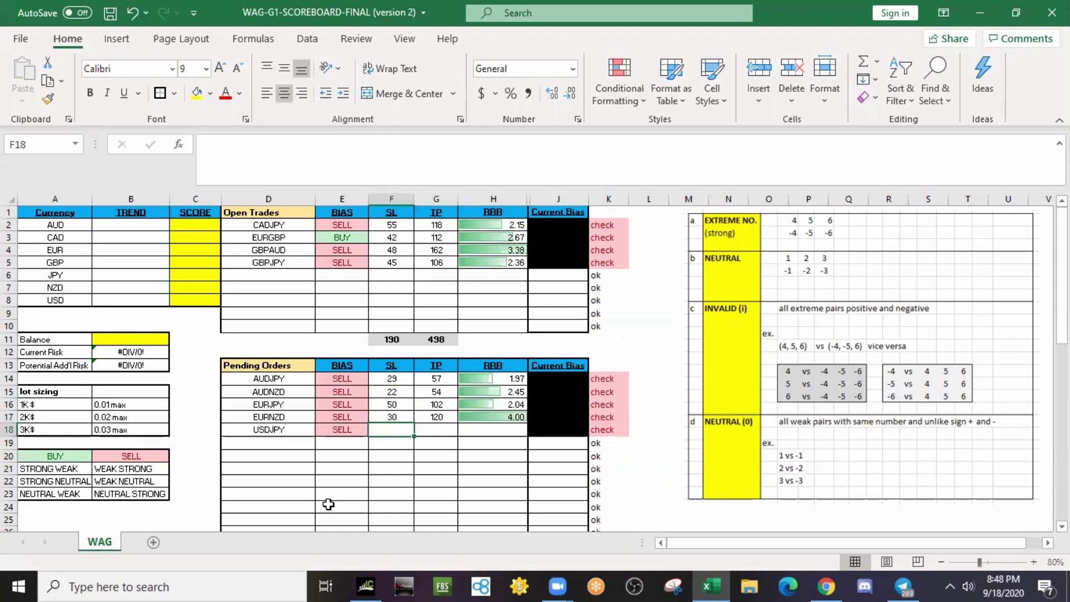
pyautogui.write('24')
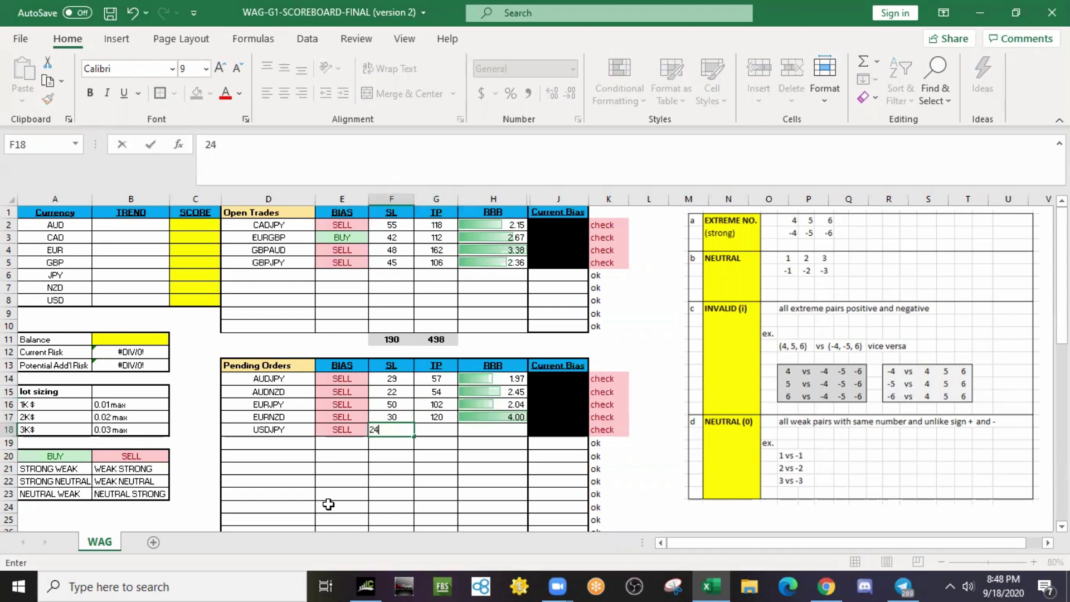
pyautogui.press('Tab')
pyautogui.write('87')
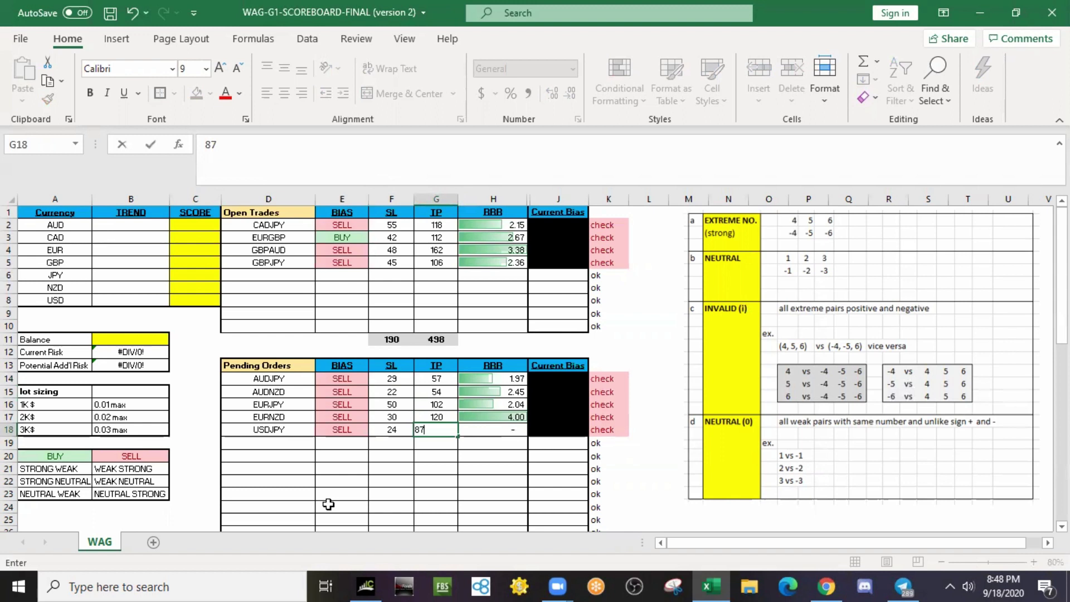
pyautogui.press('Down')
# - Move up to the Balance cell and switch to MetaTrader to read the balance
pyautogui.press('Down')
pyautogui.press('Down')
pyautogui.press('Up')
pyautogui.press('Up')
pyautogui.press('Left')
pyautogui.press('Left')
pyautogui.press('Up')
pyautogui.press('Left')
pyautogui.press('Left')
pyautogui.press('Up')
pyautogui.press('Up')
pyautogui.press('Up')
pyautogui.press('Right')
pyautogui.press('Down')
pyautogui.press('Down')
pyautogui.press('Down')
pyautogui.press('Down')
pyautogui.press('Down')
pyautogui.press('Up')
pyautogui.press('Up')
pyautogui.press('Up')
pyautogui.press('Up')
pyautogui.press('Left')
pyautogui.press('Left')
pyautogui.press('Up')
pyautogui.press('Up')
pyautogui.hotkey('alt', 'Tab')
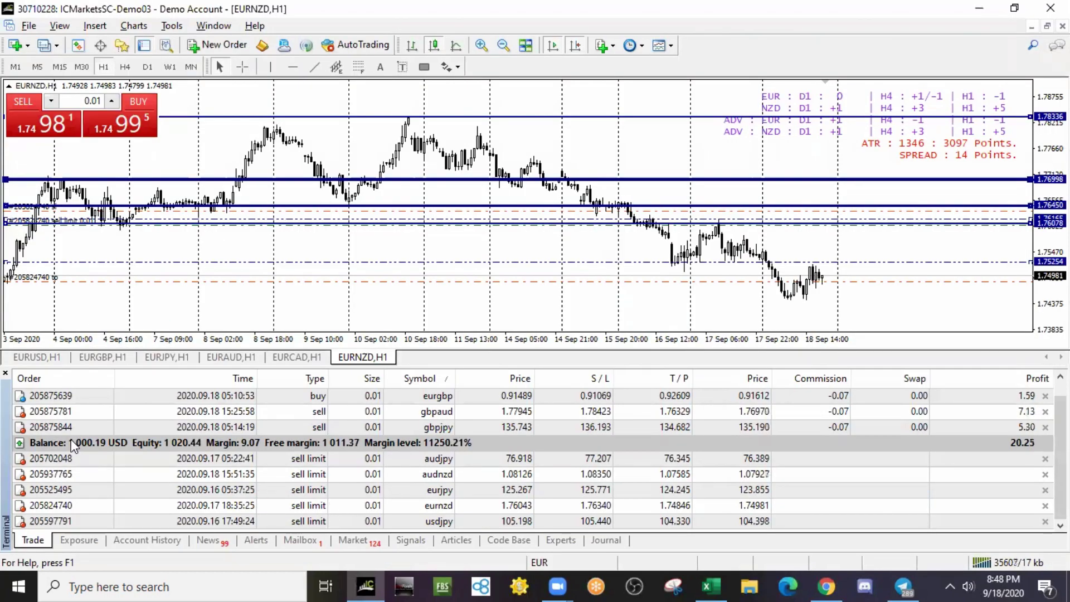
# - Back in Excel, enter 1000.19 as the Balance in B11
pyautogui.hotkey('alt', 'Tab')
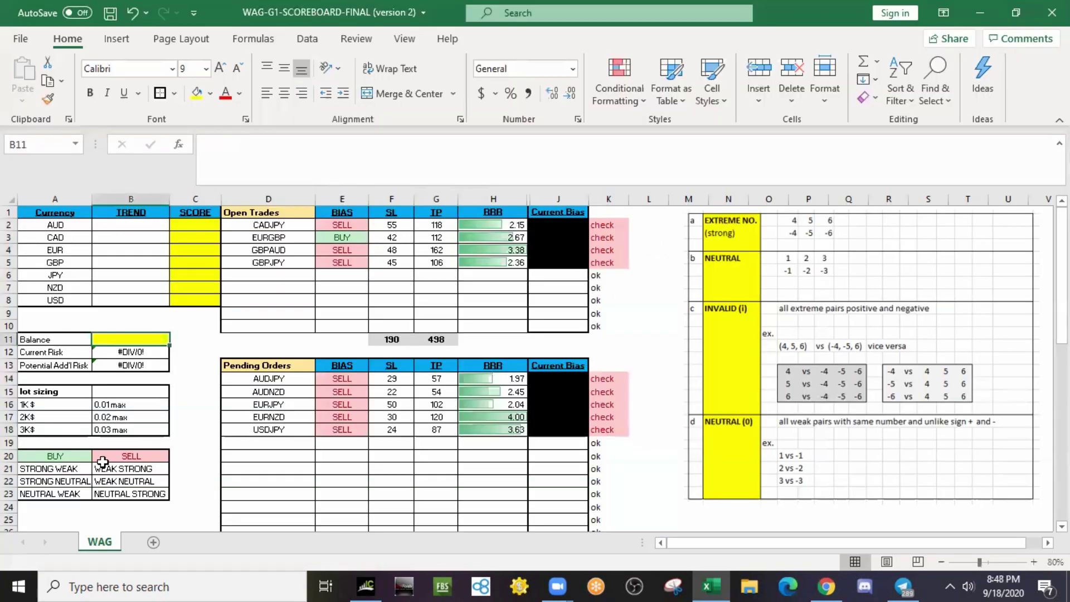
pyautogui.write('1000')
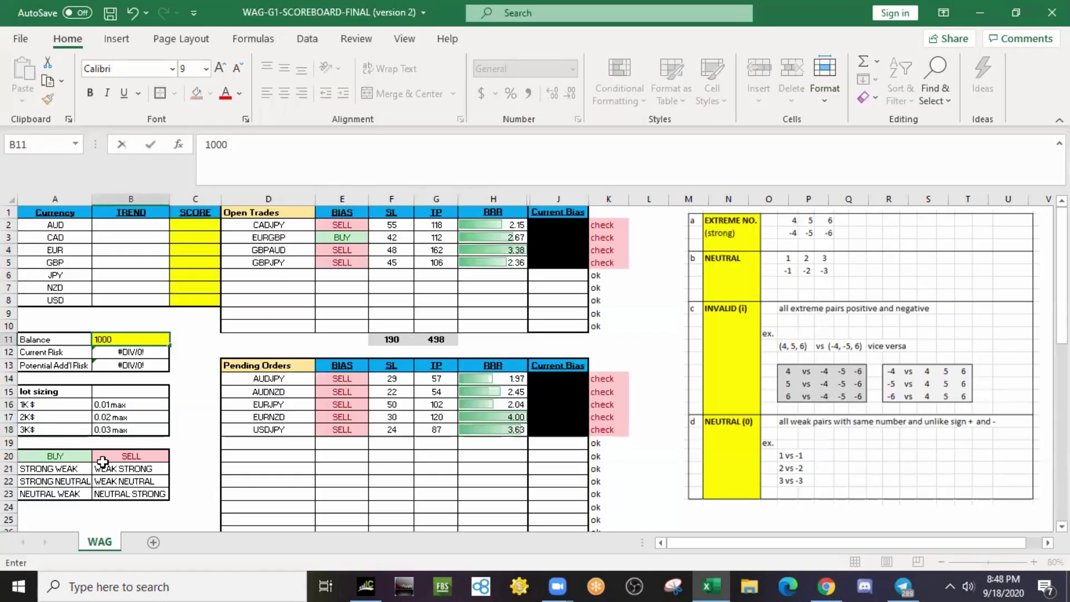
pyautogui.press('Return')
# - Check Current Risk 1.9%, its formula, and the open and pending SL totals
pyautogui.press('Up')
pyautogui.press('Down')
pyautogui.press('Left')
pyautogui.press('Right')
pyautogui.press('Right')
pyautogui.press('Right')
pyautogui.press('Right')
pyautogui.press('Right')
pyautogui.press('Up')
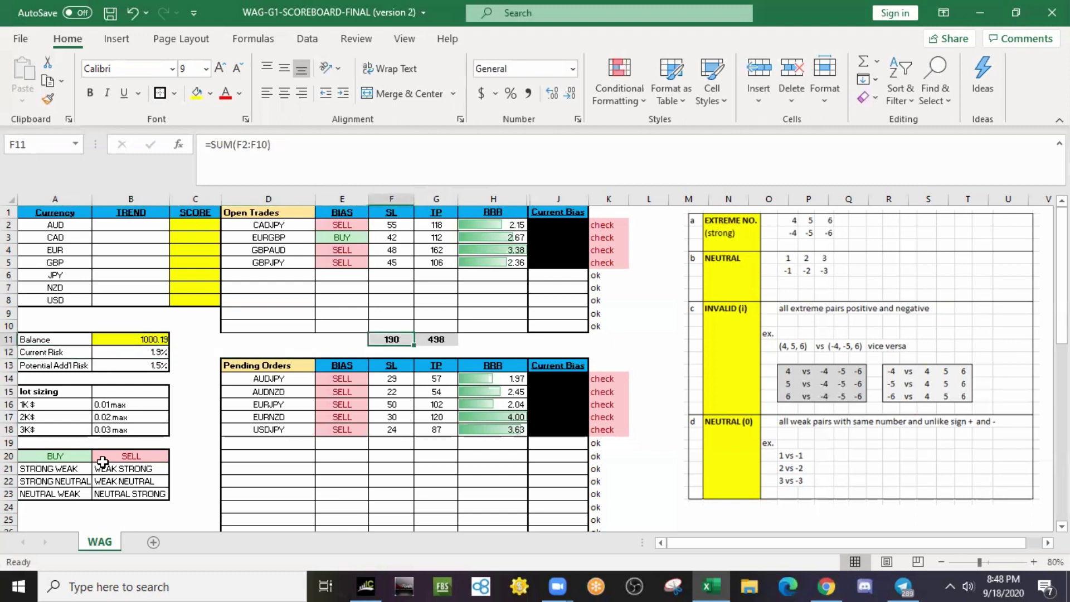
pyautogui.press('Left')
pyautogui.press('Left')
pyautogui.press('Left')
pyautogui.press('Left')
pyautogui.press('Down')
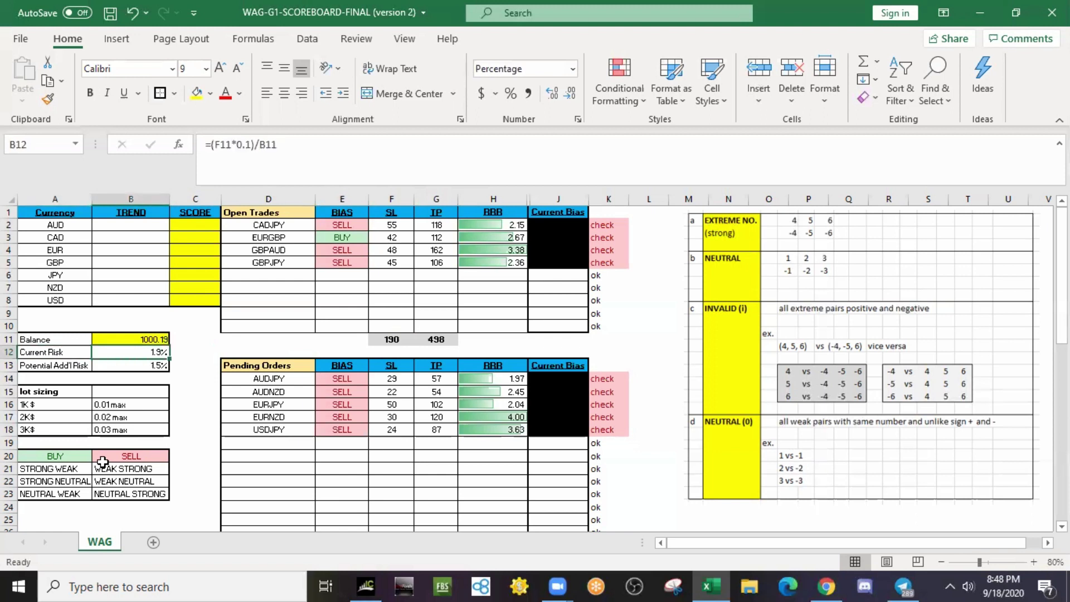
pyautogui.press('Down')
pyautogui.press('Left')
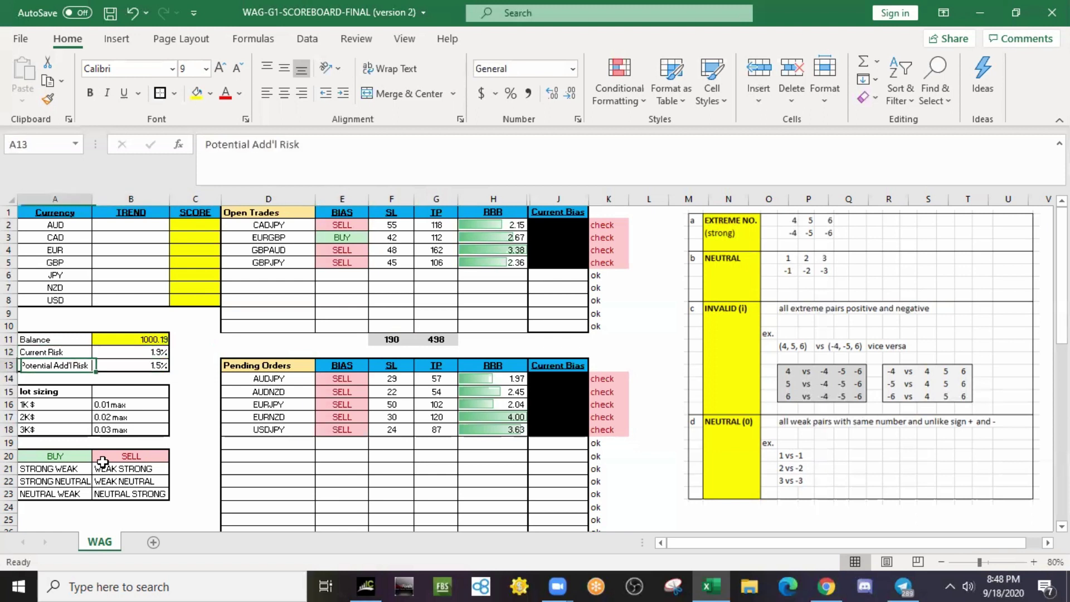
pyautogui.press('Right')
pyautogui.press('Right')
pyautogui.press('Down')
pyautogui.press('Down')
pyautogui.press('Down')
pyautogui.press('Down')
pyautogui.press('Right')
pyautogui.press('Right')
pyautogui.press('Right')
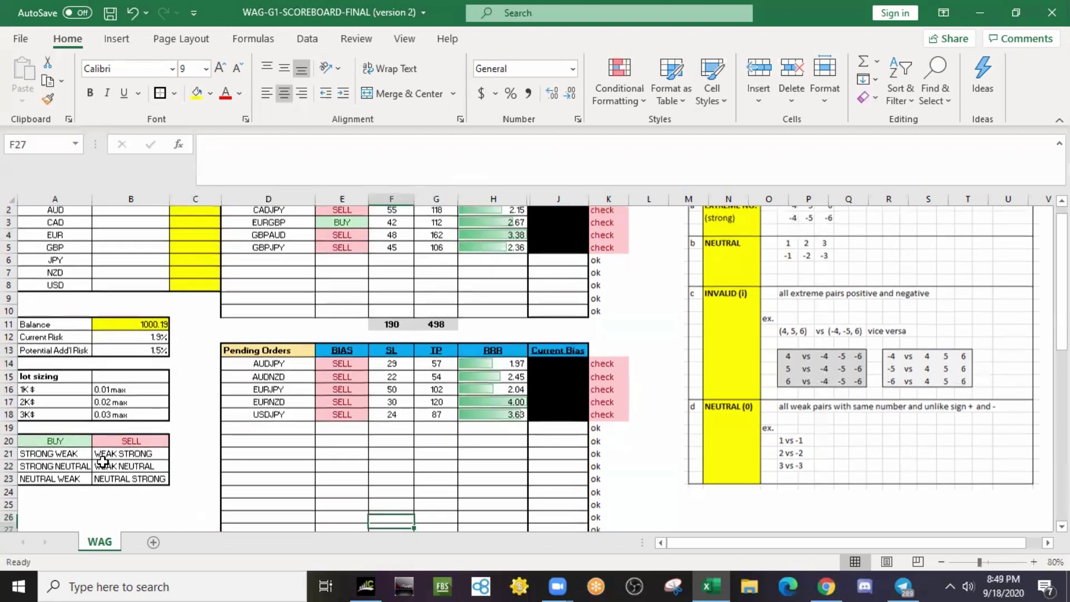
pyautogui.press('Down')
pyautogui.press('F2')
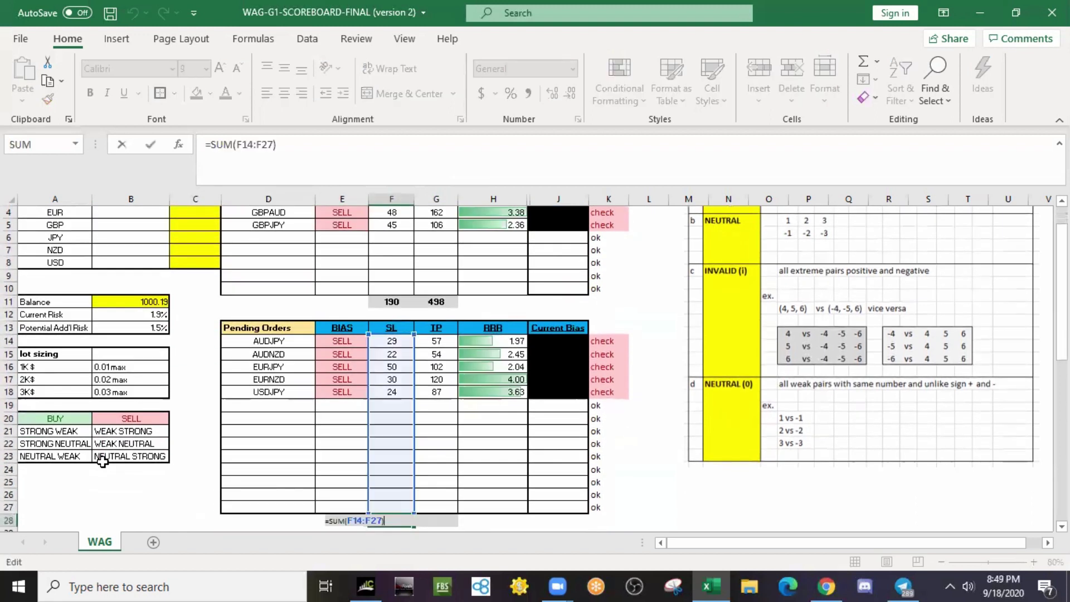
pyautogui.press('Escape')
pyautogui.press('Left')
pyautogui.press('Right')
pyautogui.press('Up')
pyautogui.press('Up')
pyautogui.press('Up')
pyautogui.press('Up')
pyautogui.press('Up')
pyautogui.press('Up')
pyautogui.press('Up')
pyautogui.press('Left')
pyautogui.press('Left')
pyautogui.press('Left')
pyautogui.press('Left')
pyautogui.press('Left')
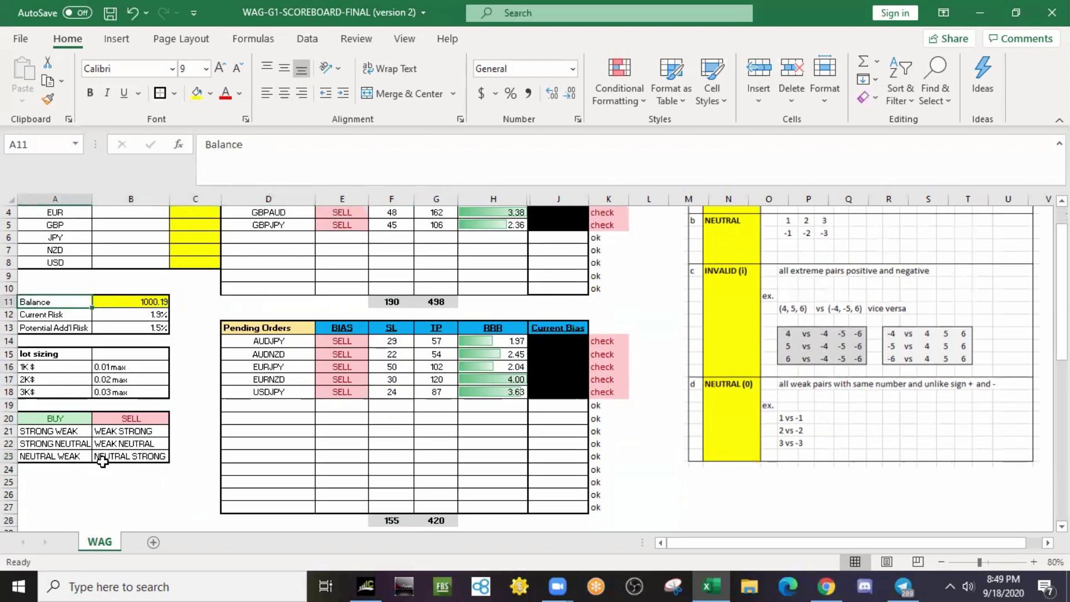
pyautogui.press('Down')
pyautogui.press('Down')
pyautogui.press('Right')
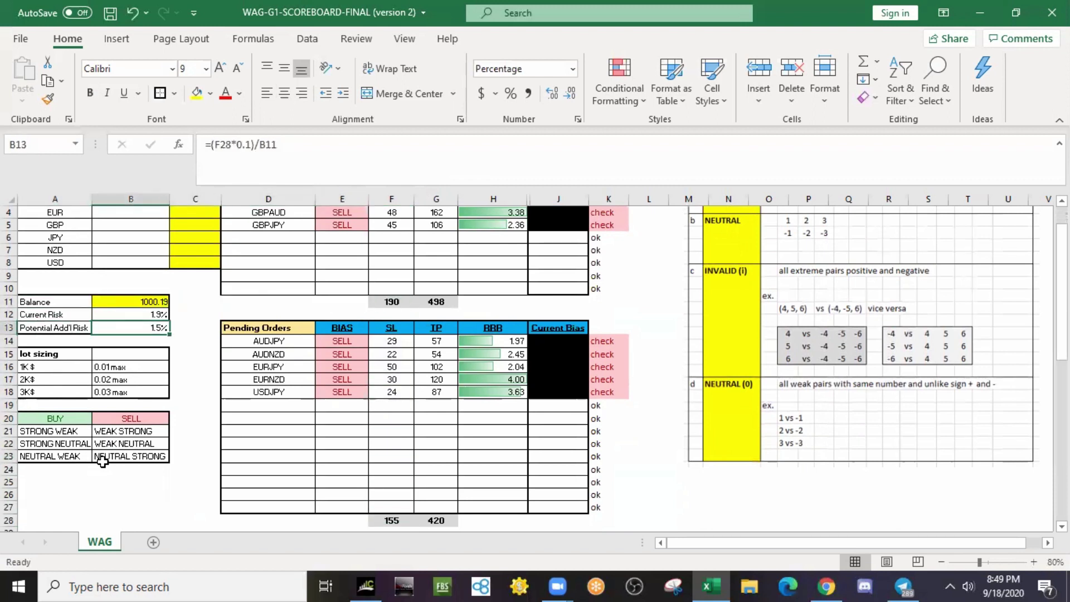
pyautogui.press('Up')
pyautogui.press('Up')
pyautogui.press('Up')
pyautogui.press('Up')
pyautogui.press('Up')
pyautogui.press('Up')
pyautogui.press('Up')
pyautogui.press('Up')
pyautogui.press('Down')
pyautogui.press('Down')
pyautogui.press('Down')
pyautogui.press('Down')
pyautogui.press('Down')
pyautogui.press('Down')
pyautogui.press('Down')
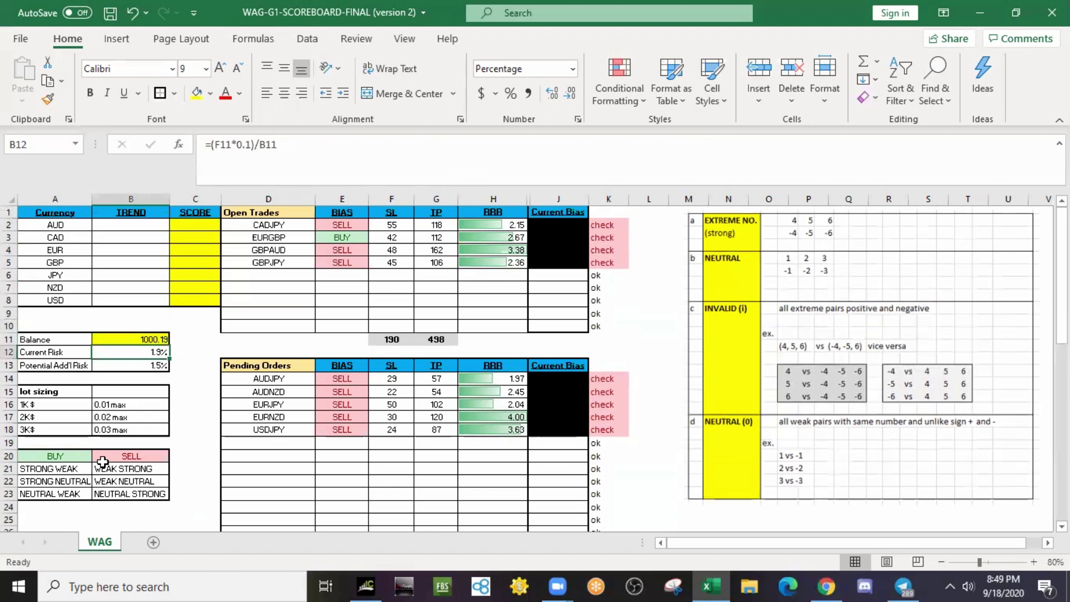
pyautogui.hotkey('shift', 'Down')
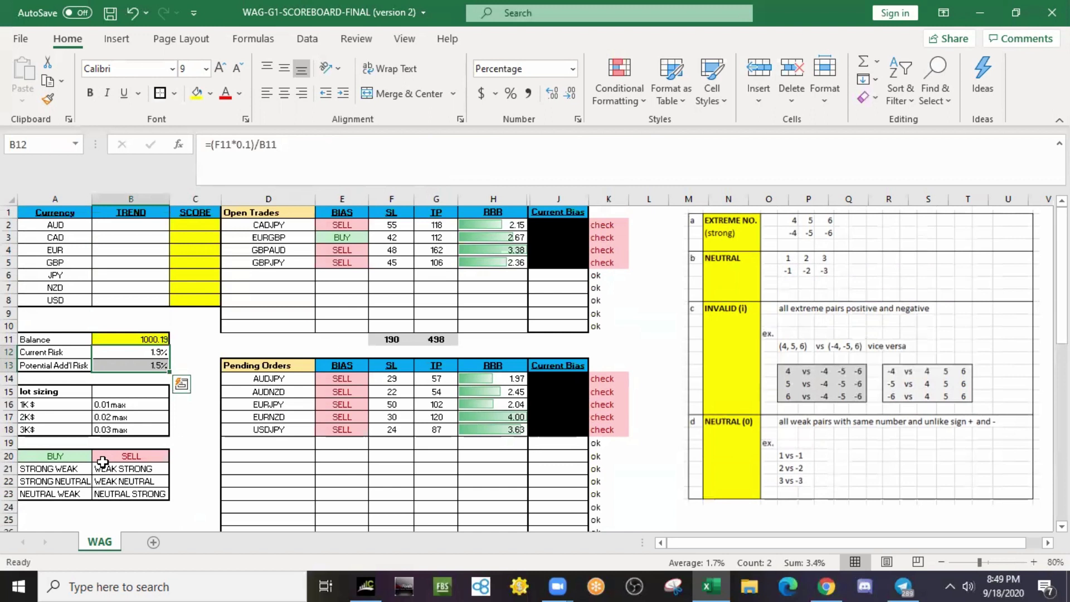
pyautogui.hotkey('shift', 'Up')
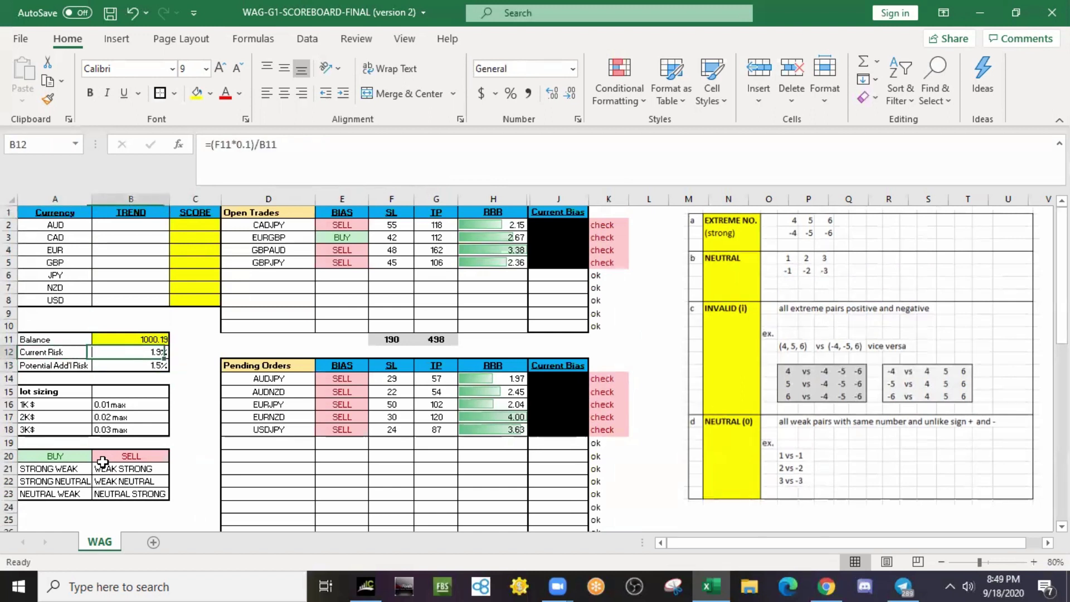
pyautogui.press('Right')
pyautogui.press('Left')
pyautogui.press('Up')
pyautogui.press('Up')
pyautogui.press('Up')
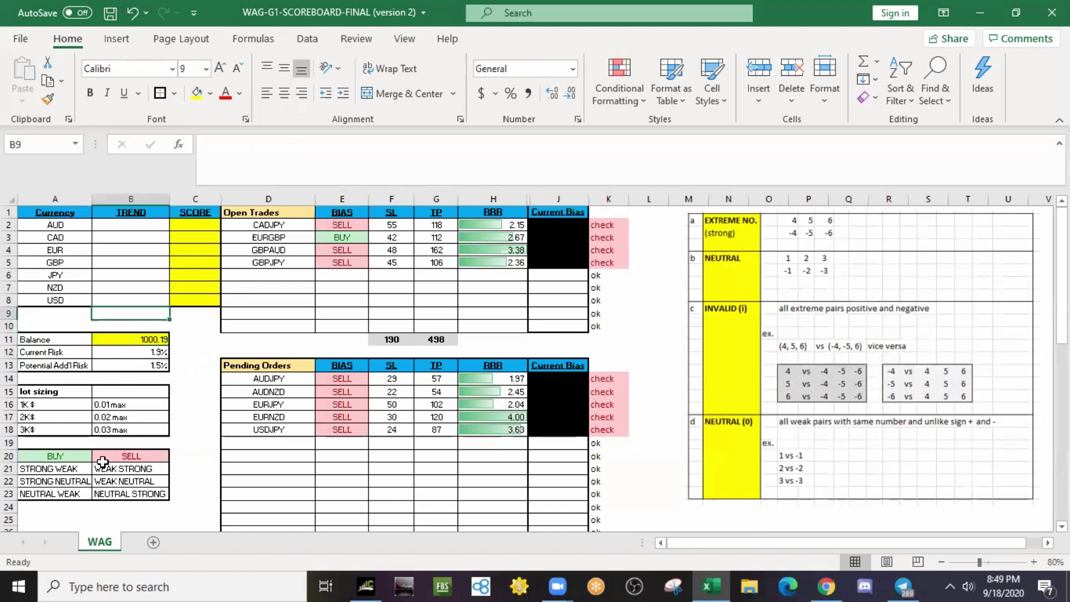
pyautogui.press('Up')
pyautogui.press('Up')
pyautogui.press('Up')
pyautogui.press('Up')
pyautogui.press('Up')
pyautogui.press('Up')
pyautogui.press('Right')
pyautogui.press('Right')
pyautogui.press('Left')
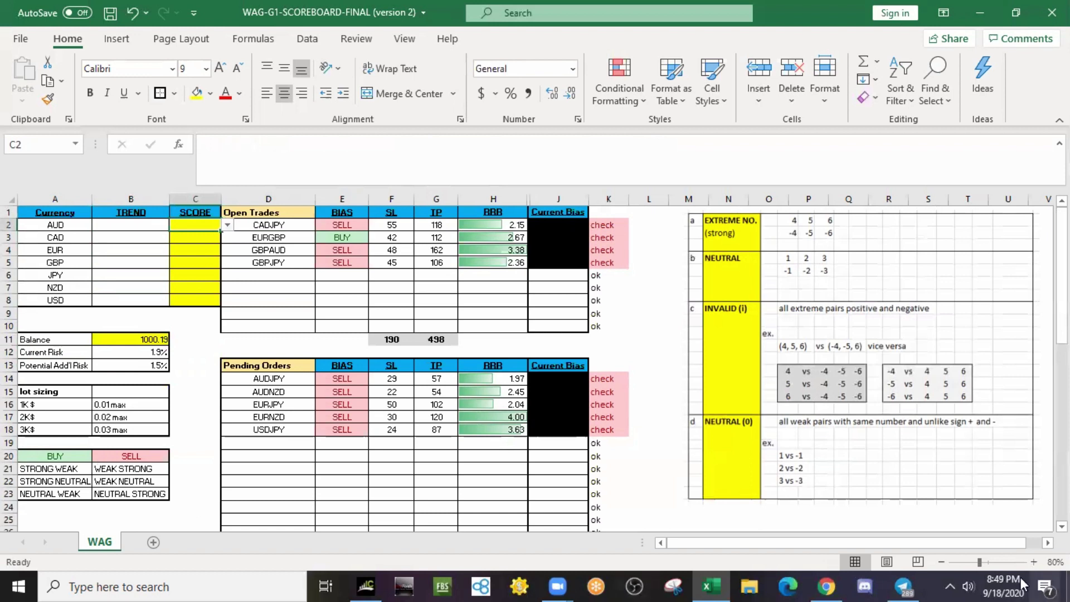
# - Open Telegram's WagForexAdv channel scorecard, then restore Excel to a smaller window beside it
pyautogui.click(909, 585)
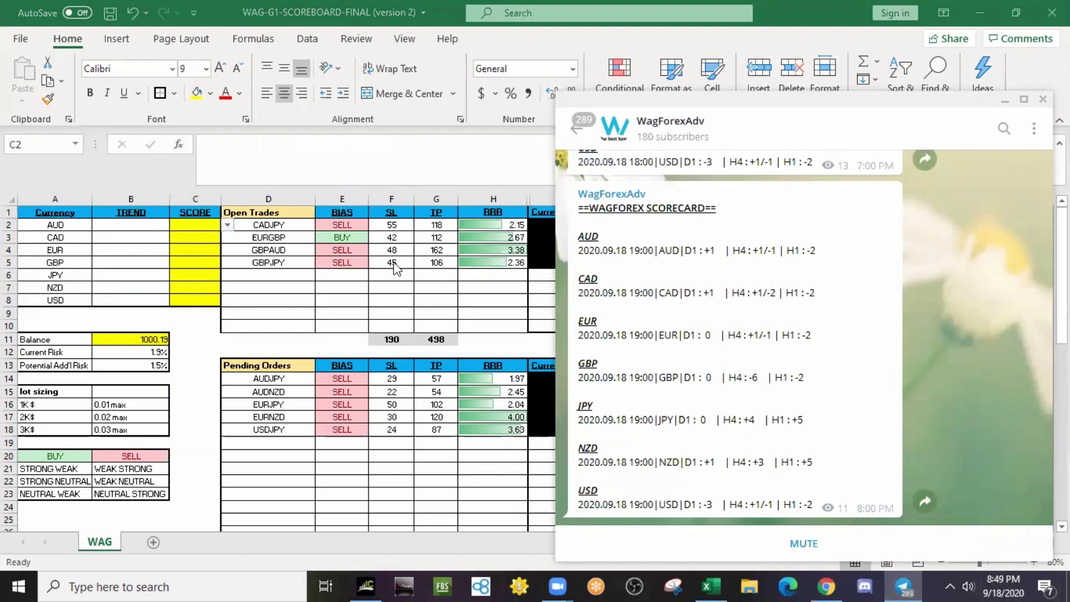
pyautogui.press('Escape')
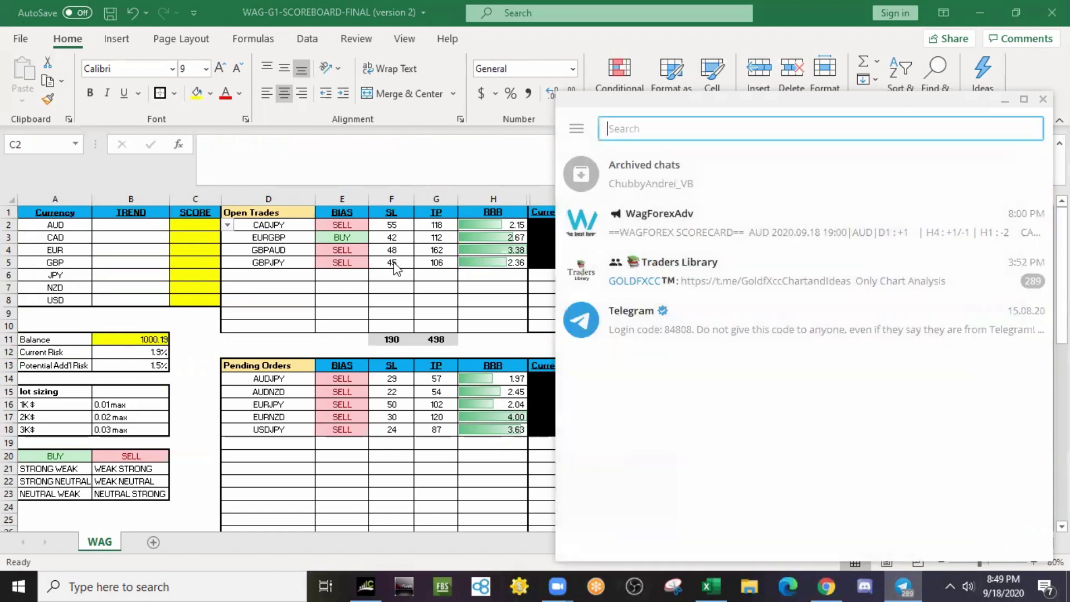
pyautogui.press('Down')
pyautogui.press('Return')
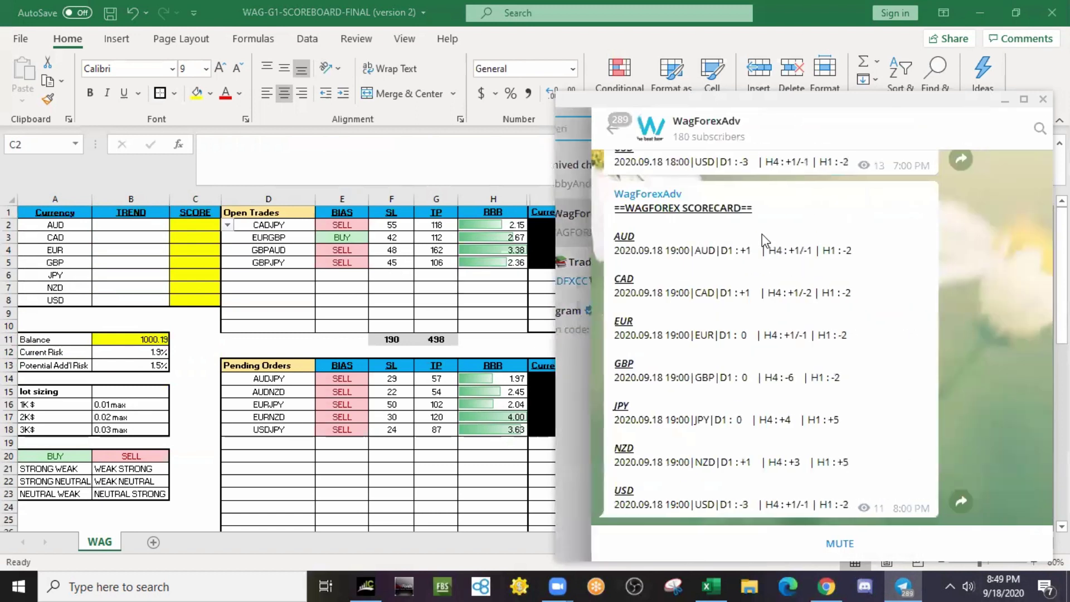
pyautogui.hotkey('alt', 'Tab')
pyautogui.hotkey('alt', 'Tab')
pyautogui.hotkey('alt', 'Tab')
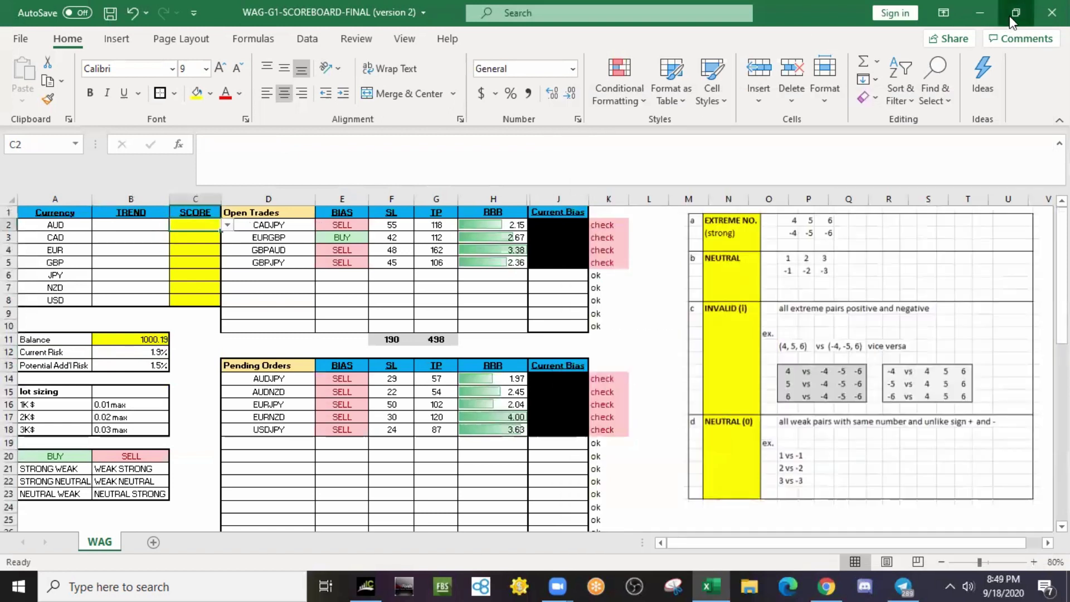
pyautogui.click(1015, 12)
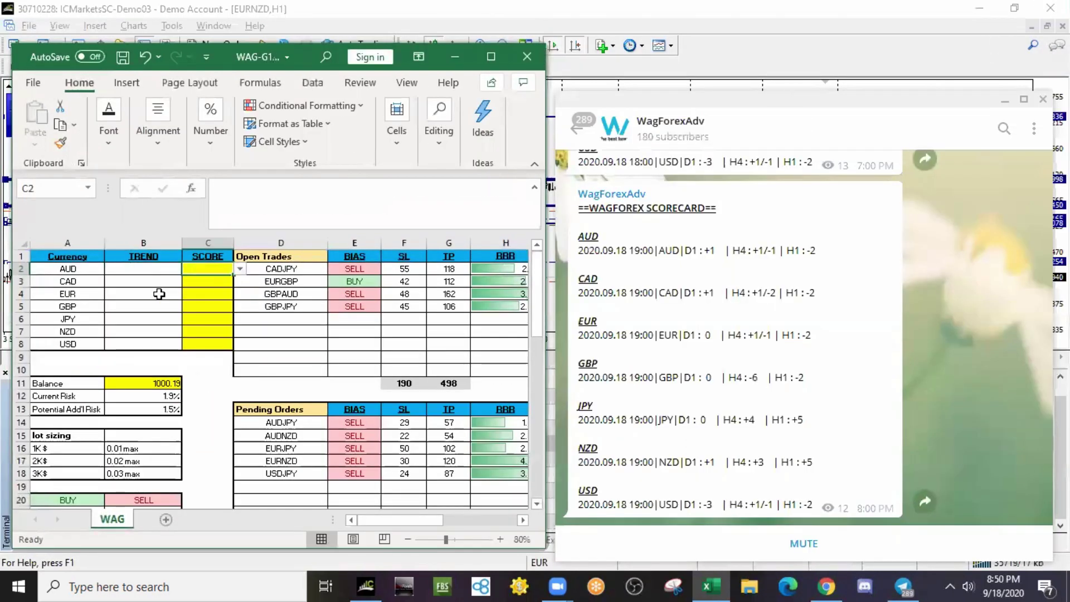
# - Enter currency scores AUD -2, CAD -2, EUR -2 and GBP -6
pyautogui.write('-2')
pyautogui.press('Return')
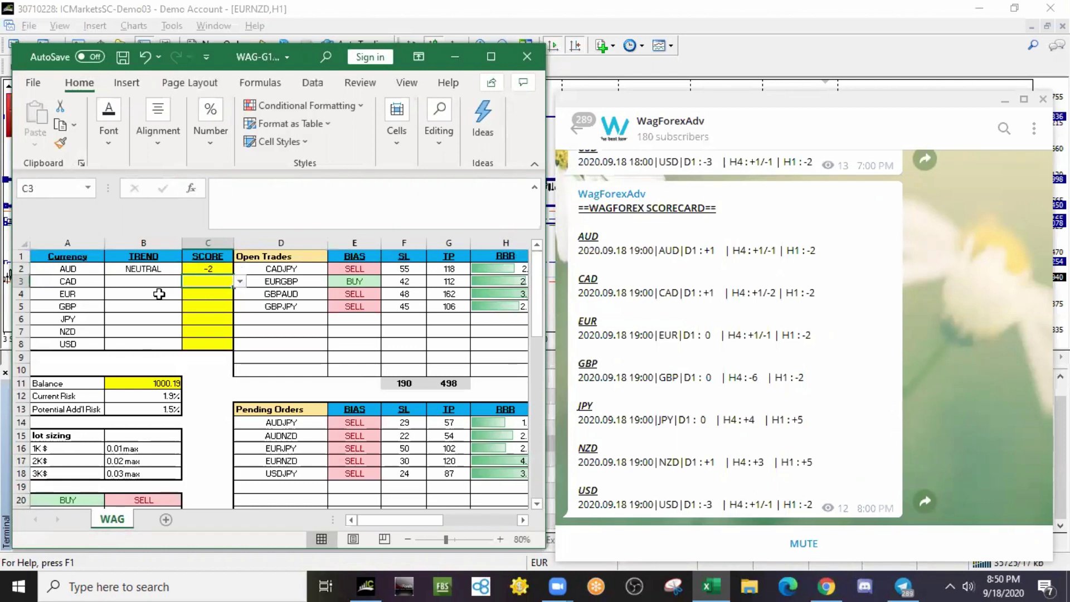
pyautogui.write('-2')
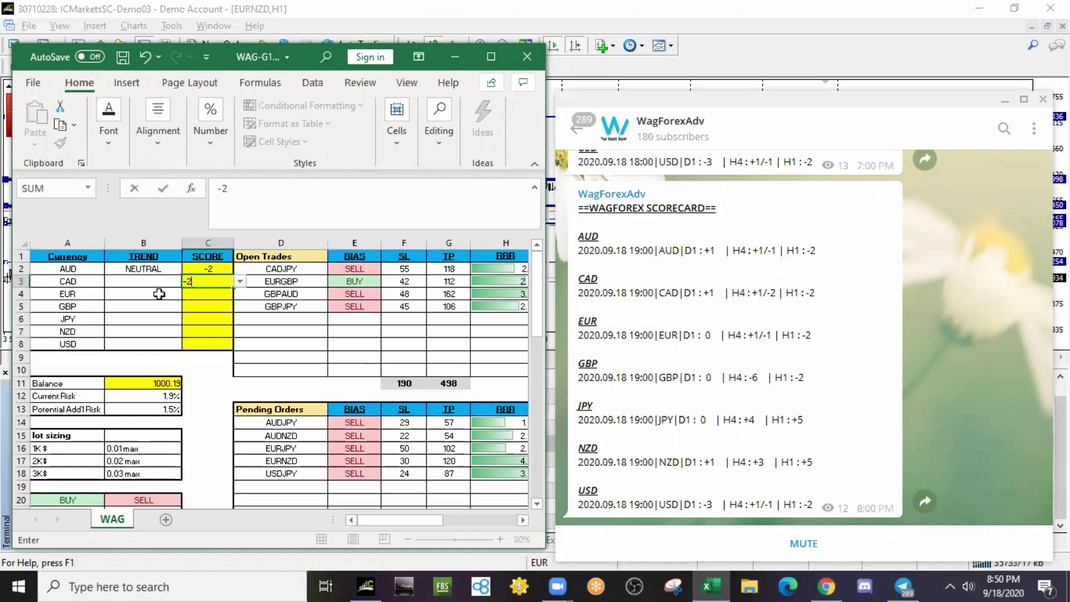
pyautogui.press('Return')
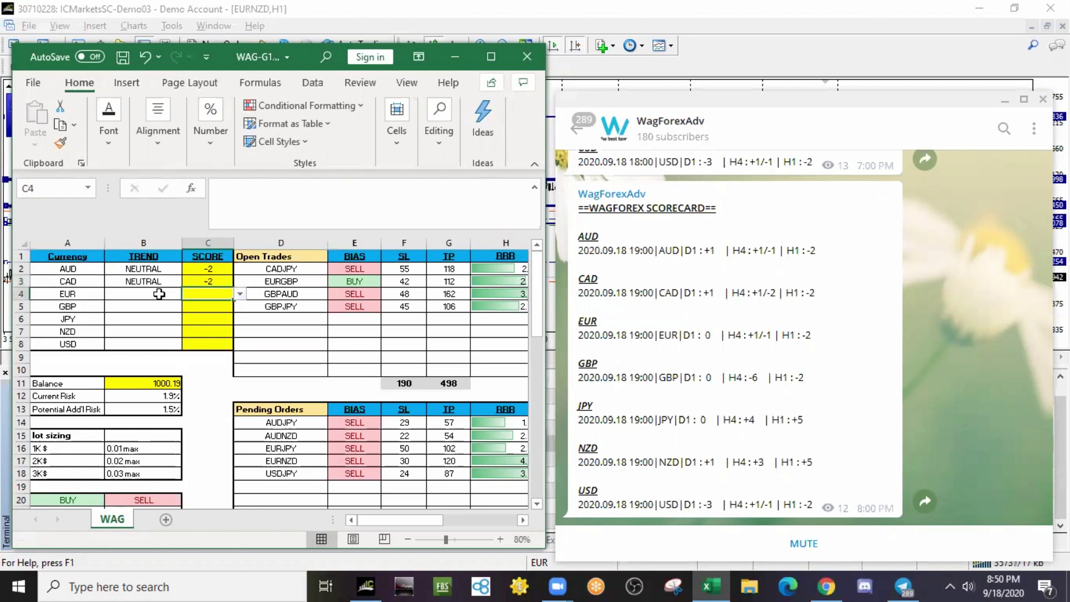
pyautogui.write('-2')
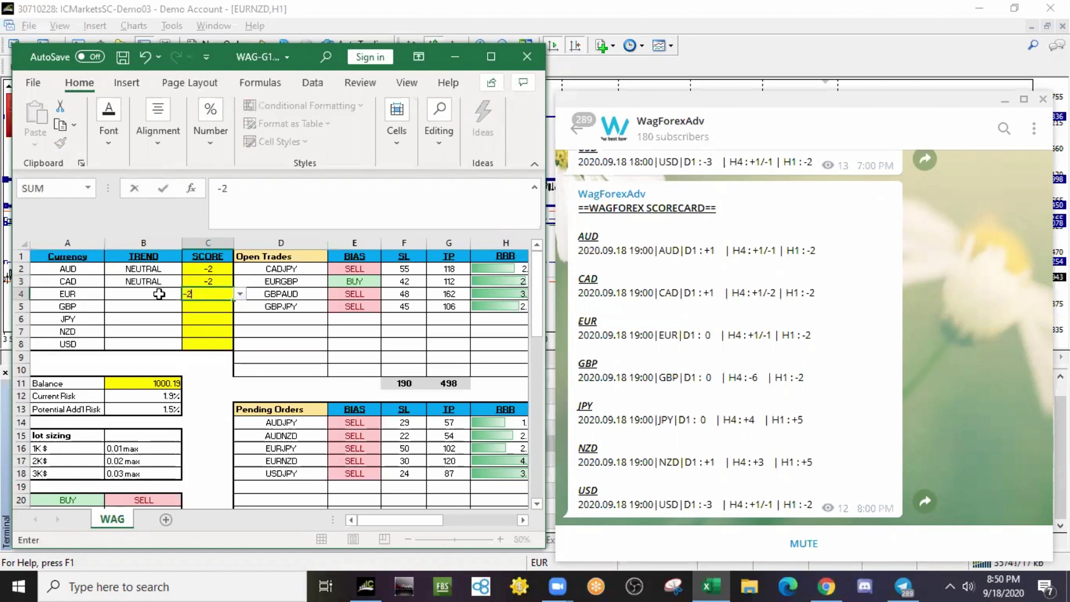
pyautogui.press('Return')
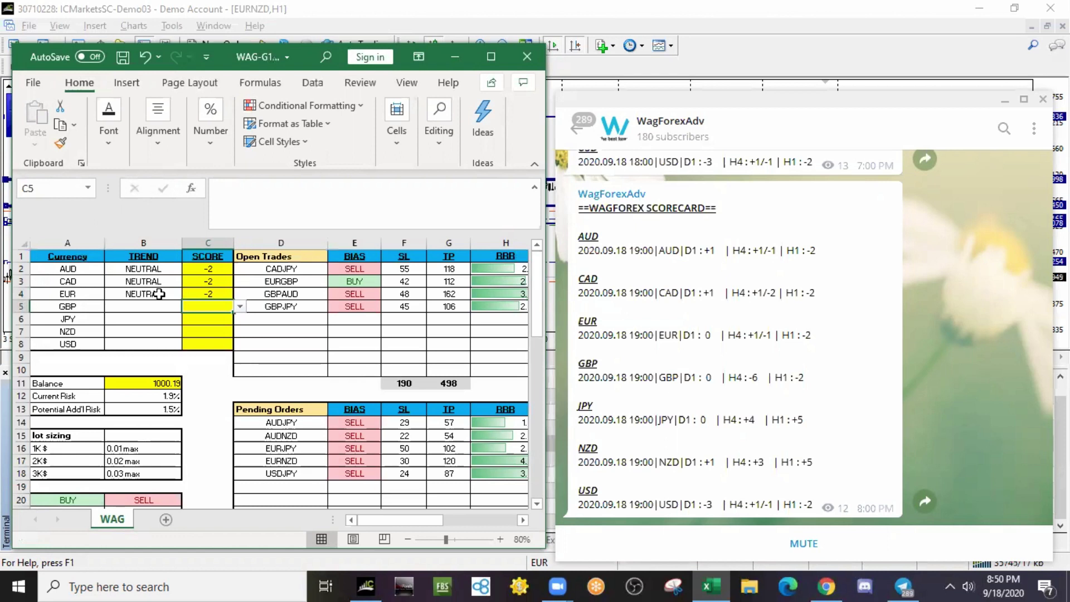
pyautogui.write('-6')
pyautogui.press('Return')
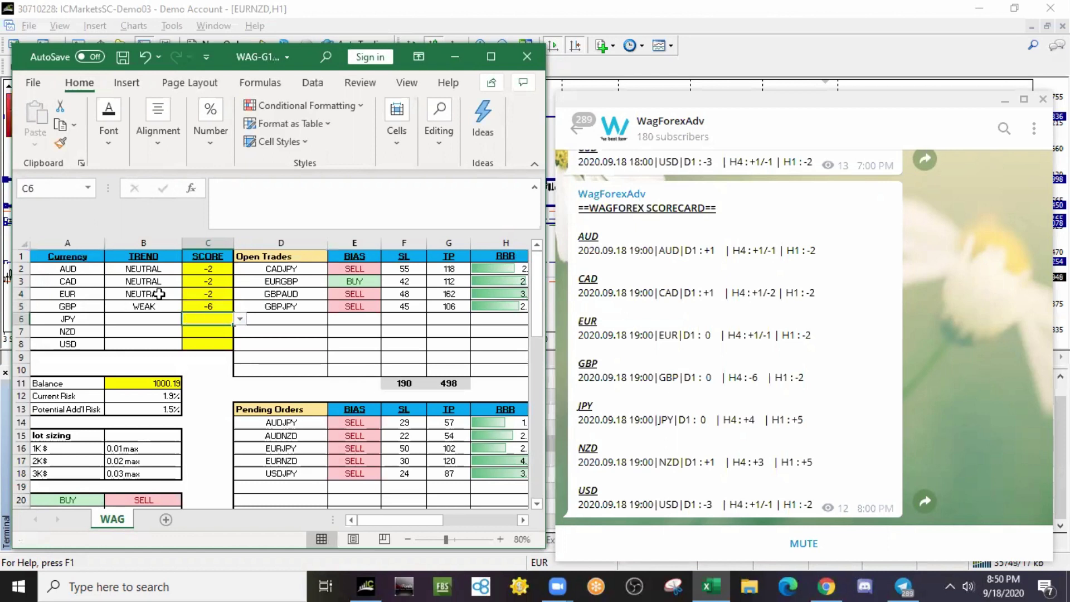
# - Enter JPY 5, NZD 5 and USD -3, then review the scores and bias cells
pyautogui.write('5')
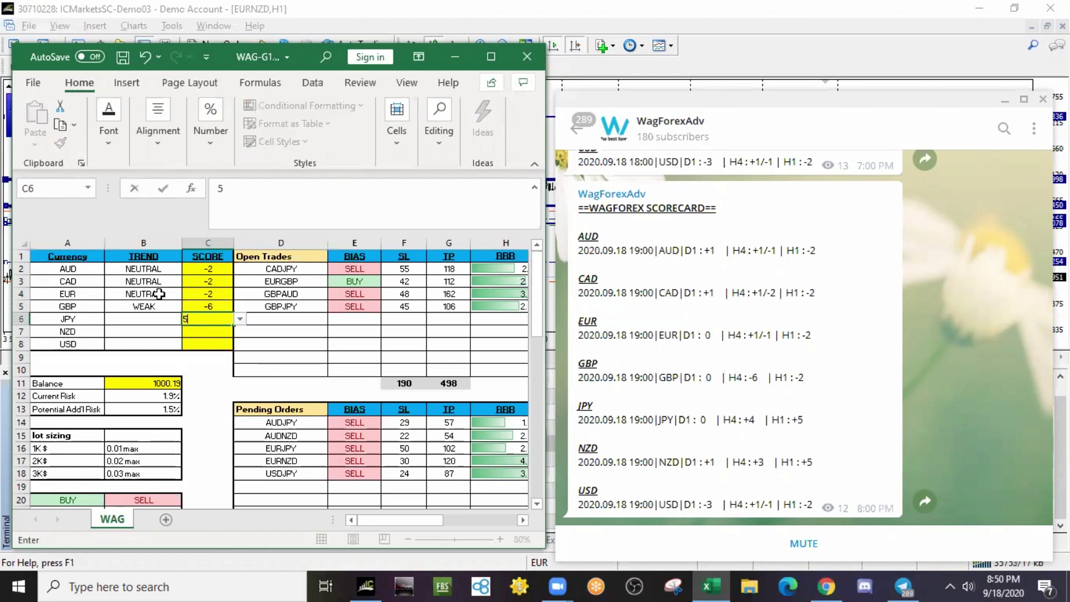
pyautogui.press('Return')
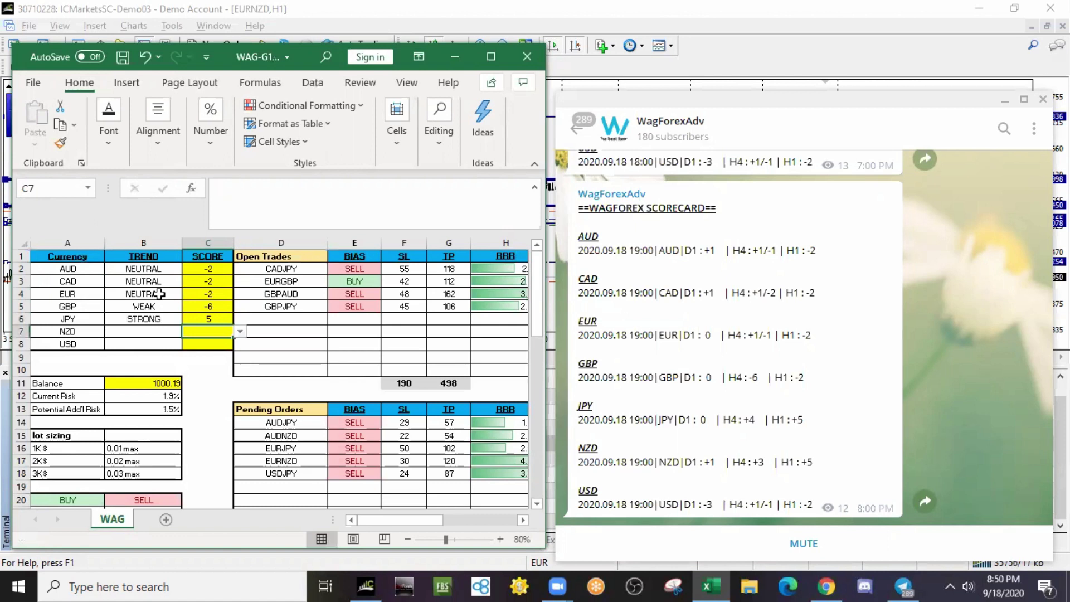
pyautogui.write('5')
pyautogui.press('Return')
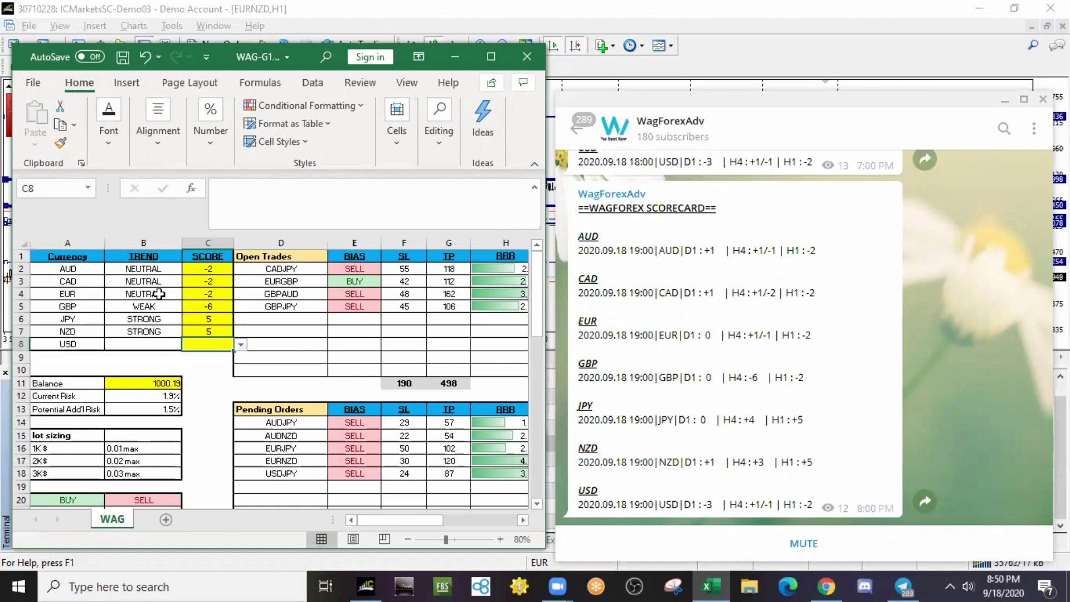
pyautogui.write('-3')
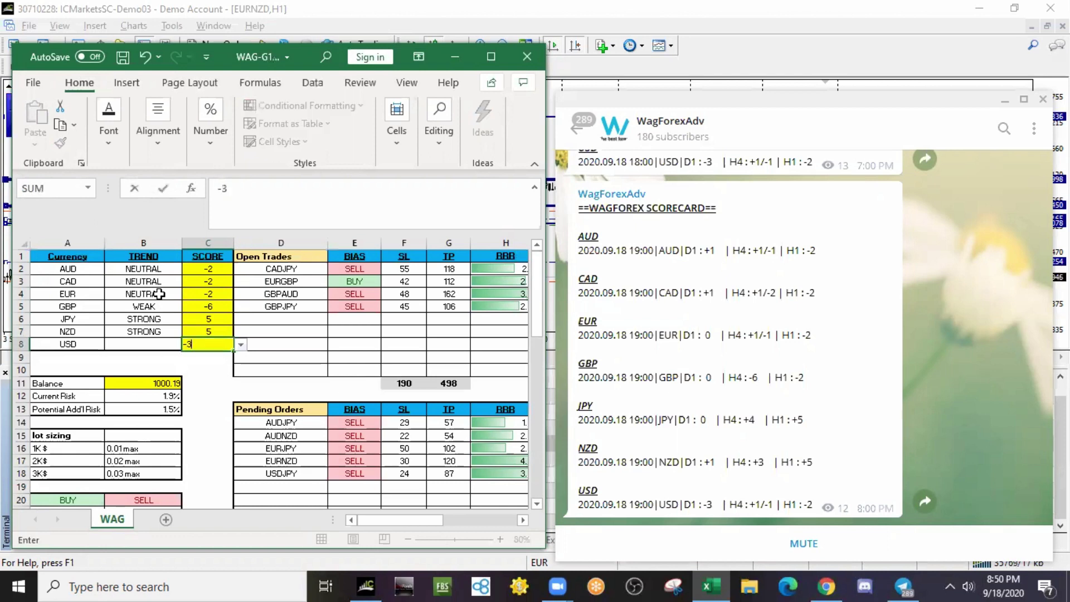
pyautogui.press('Return')
pyautogui.press('Down')
pyautogui.press('Down')
pyautogui.press('Down')
pyautogui.press('Down')
pyautogui.press('Down')
pyautogui.press('Right')
pyautogui.press('Right')
pyautogui.press('Right')
pyautogui.press('Left')
pyautogui.press('Down')
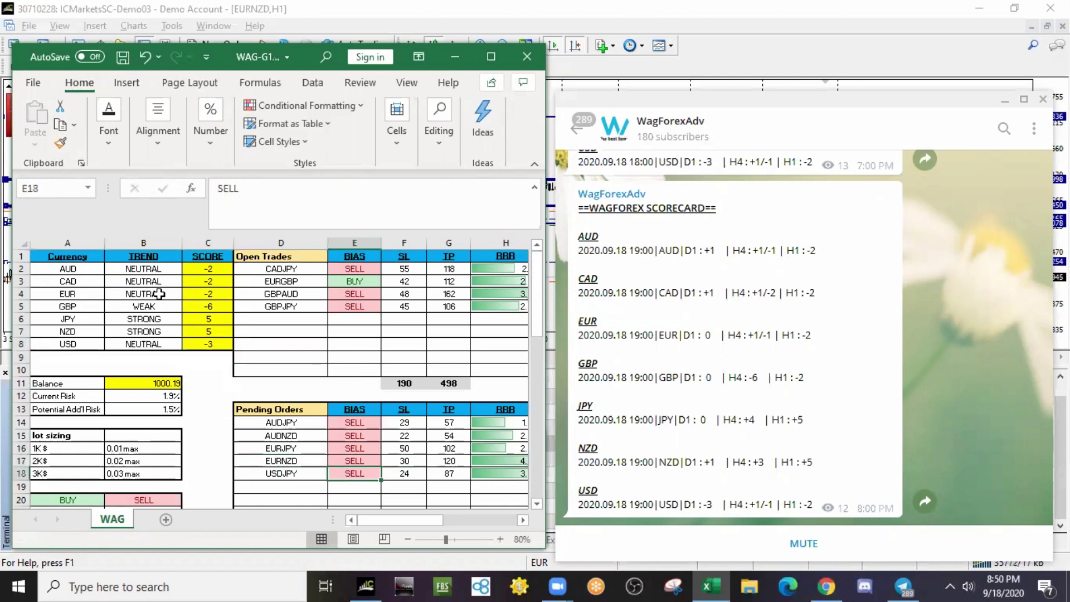
pyautogui.press('Down')
pyautogui.press('Down')
pyautogui.press('Down')
pyautogui.press('Down')
pyautogui.press('Down')
pyautogui.press('Down')
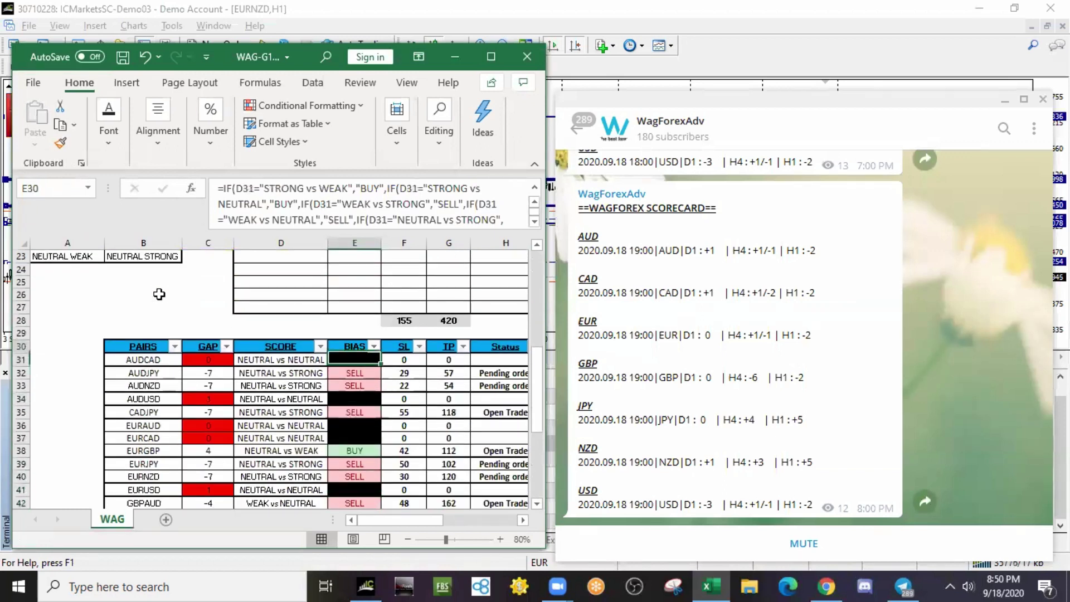
# - Filter the BIAS column to hide INVALID pairs
pyautogui.hotkey('alt', 'Down')
pyautogui.click(239, 214)
pyautogui.click(273, 332)
# - Filter the GAP column to exclude -4, -3 and 4, leaving 10 pairs
pyautogui.click(216, 346)
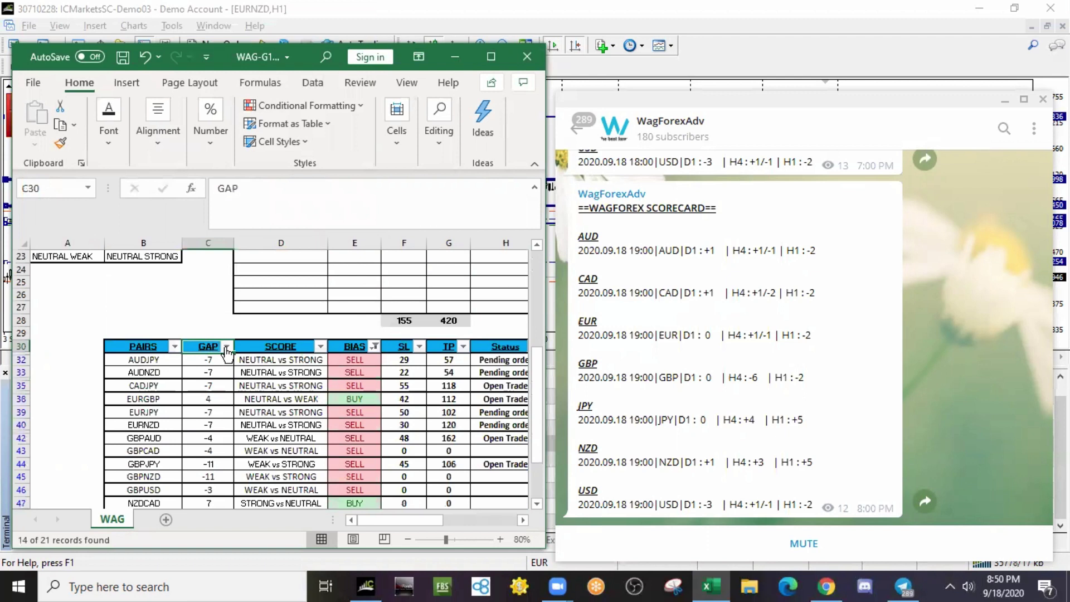
pyautogui.click(226, 345)
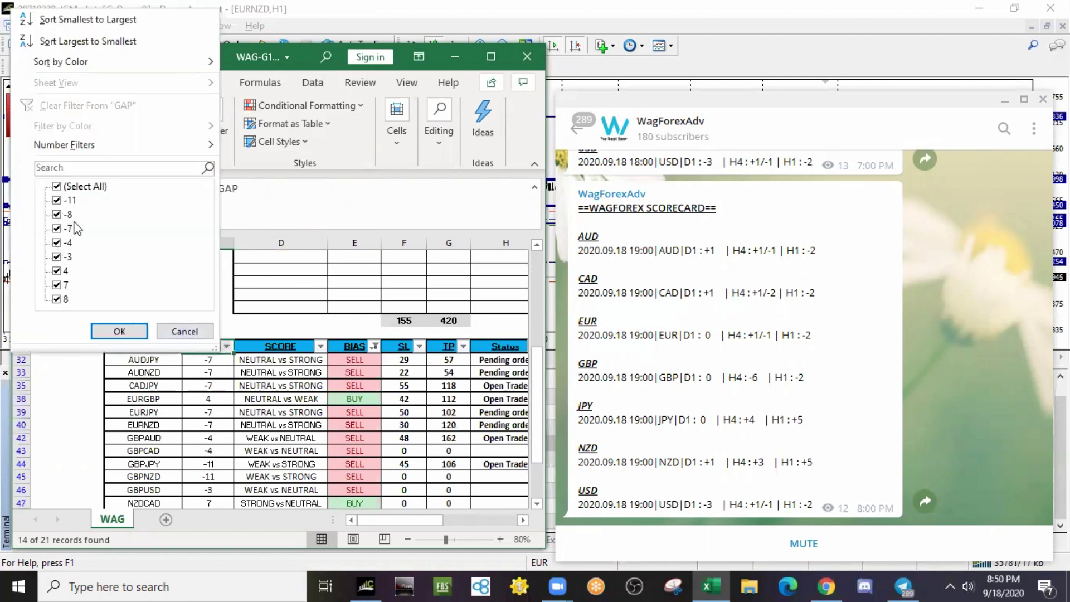
pyautogui.click(62, 243)
pyautogui.click(64, 257)
pyautogui.click(62, 271)
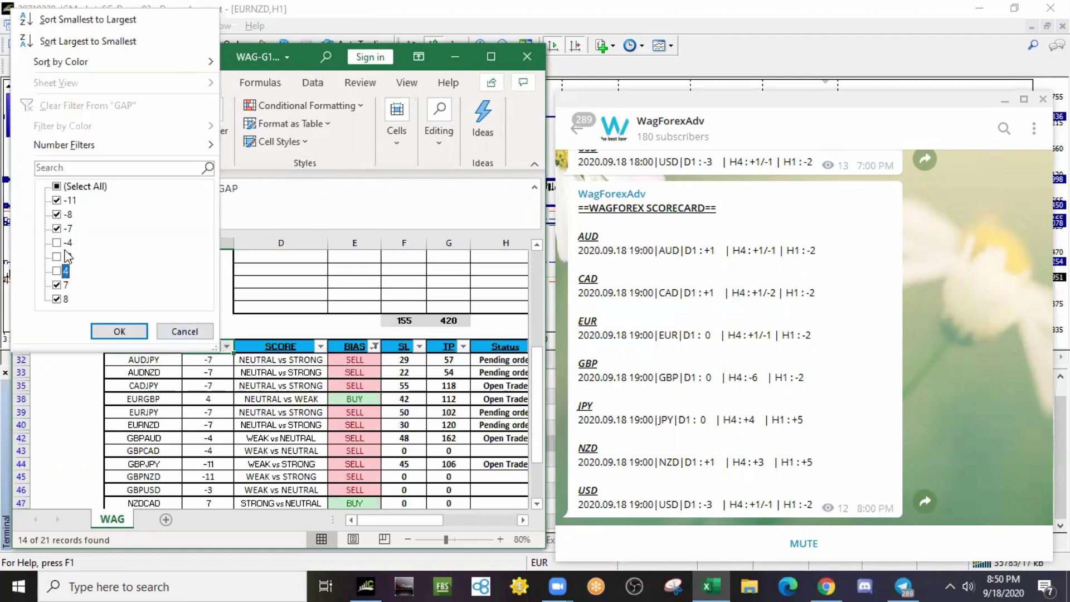
pyautogui.click(120, 332)
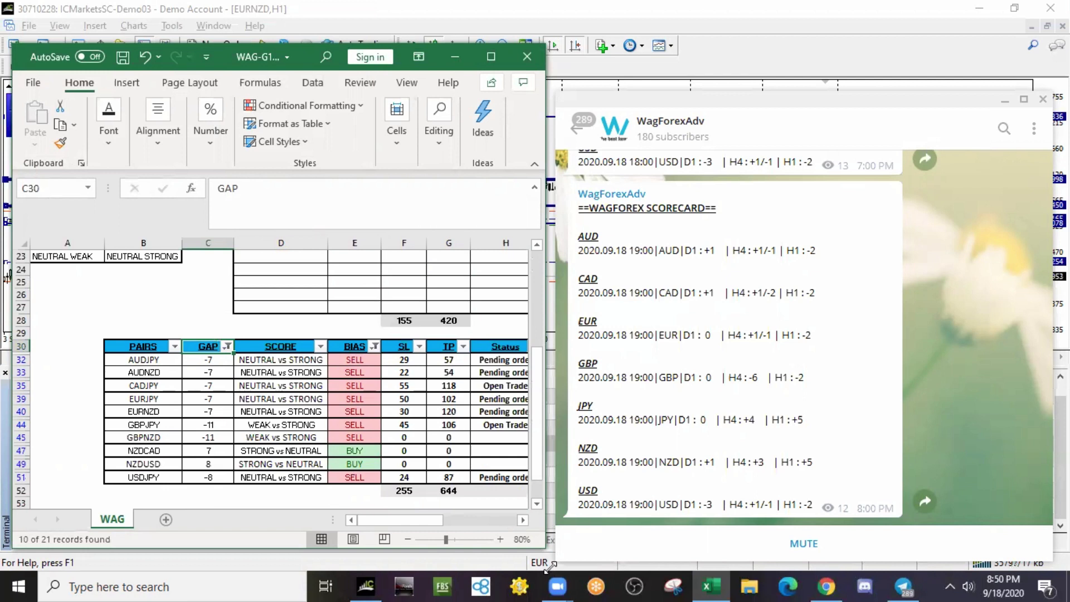
pyautogui.click(522, 519)
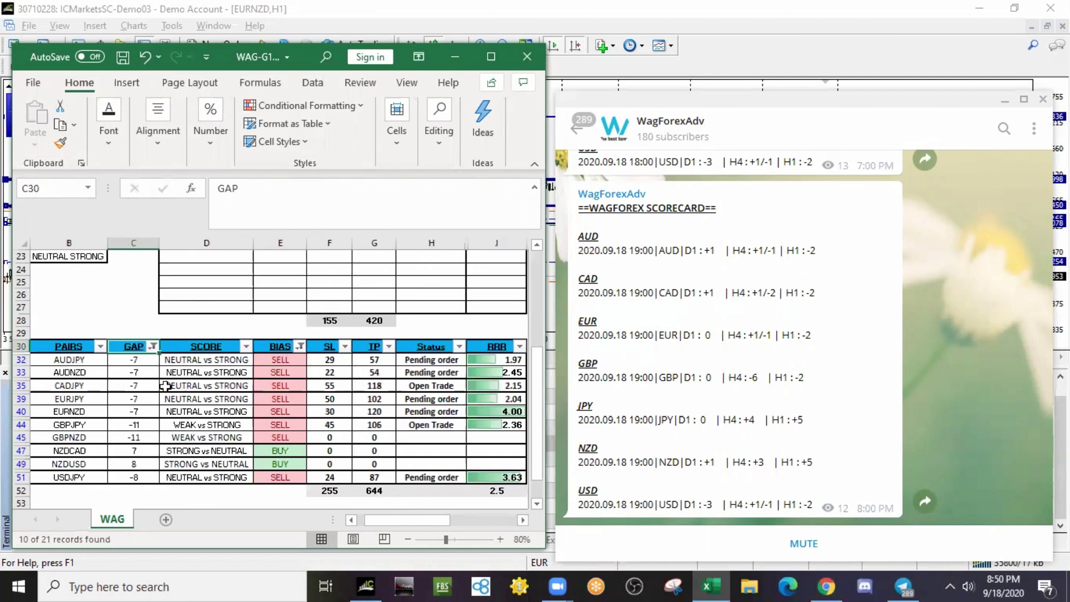
# - Review the bias, gap and SL/TP lookup formulas for the filtered pairs AUDJPY through GBPJPY
pyautogui.click(71, 359)
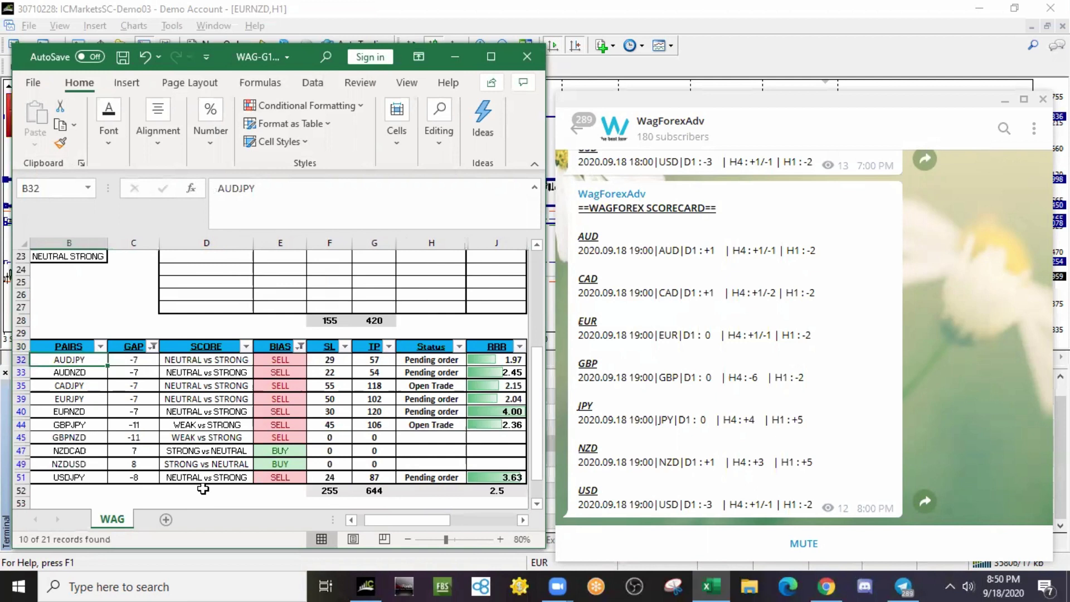
pyautogui.press('Right')
pyautogui.press('Right')
pyautogui.press('Right')
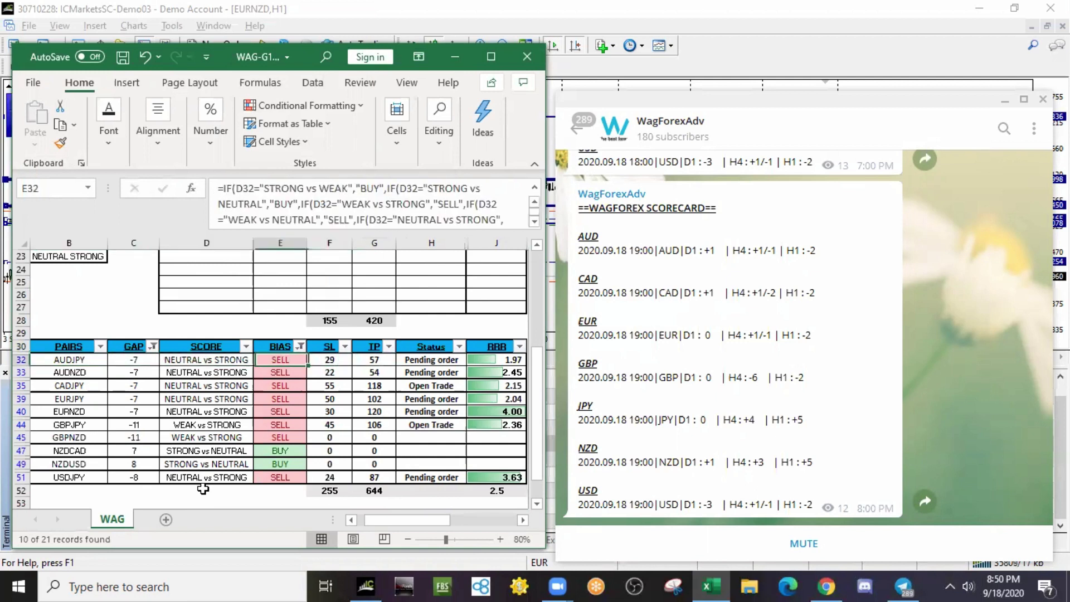
pyautogui.press('Right')
pyautogui.press('Right')
pyautogui.press('Right')
pyautogui.press('Down')
pyautogui.press('Down')
pyautogui.press('Left')
pyautogui.press('Left')
pyautogui.press('Left')
pyautogui.press('Right')
pyautogui.press('Right')
pyautogui.press('Right')
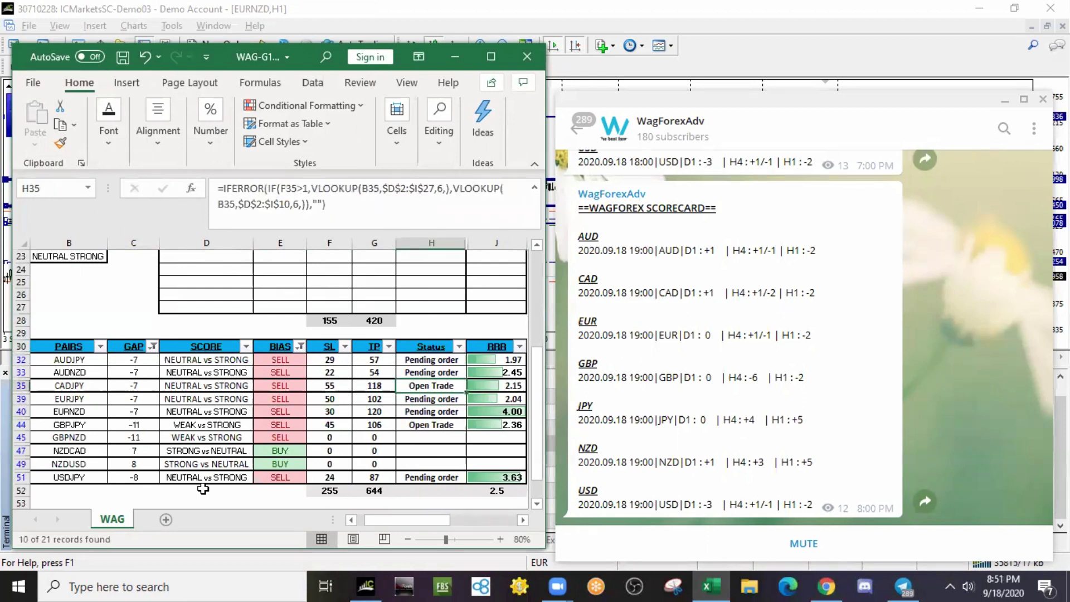
pyautogui.press('Left')
pyautogui.press('Down')
pyautogui.press('Down')
pyautogui.press('Up')
pyautogui.press('Left')
pyautogui.press('Left')
pyautogui.press('Left')
pyautogui.press('Left')
pyautogui.press('Down')
pyautogui.press('Up')
pyautogui.press('Left')
pyautogui.press('Down')
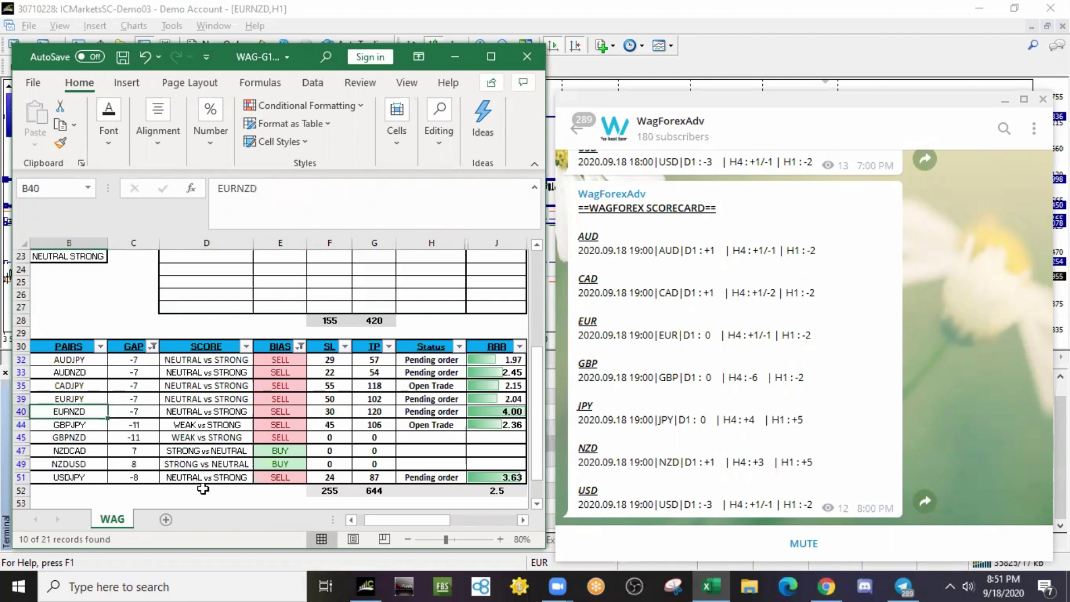
pyautogui.press('Up')
pyautogui.press('Down')
pyautogui.press('Right')
pyautogui.press('Right')
pyautogui.press('Right')
pyautogui.press('Right')
pyautogui.press('Right')
pyautogui.press('Down')
# - Select and copy the GBPNZD, NZDCAD and NZDUSD pair names
pyautogui.press('Right')
pyautogui.press('Left')
pyautogui.press('Left')
pyautogui.press('Left')
pyautogui.press('Left')
pyautogui.press('Left')
pyautogui.press('Left')
pyautogui.press('Right')
pyautogui.press('Right')
pyautogui.press('Right')
pyautogui.press('Left')
pyautogui.press('Left')
pyautogui.press('Down')
pyautogui.press('Right')
pyautogui.press('Right')
pyautogui.press('Right')
pyautogui.press('Right')
pyautogui.hotkey('shift', 'Down')
pyautogui.hotkey('shift', 'Down')
pyautogui.hotkey('shift', 'Down')
pyautogui.press('Left')
# - Go to D19, the first empty Pending Orders row, and open Paste Special
pyautogui.press('Left')
pyautogui.press('Left')
pyautogui.press('Left')
pyautogui.press('Left')
pyautogui.press('Right')
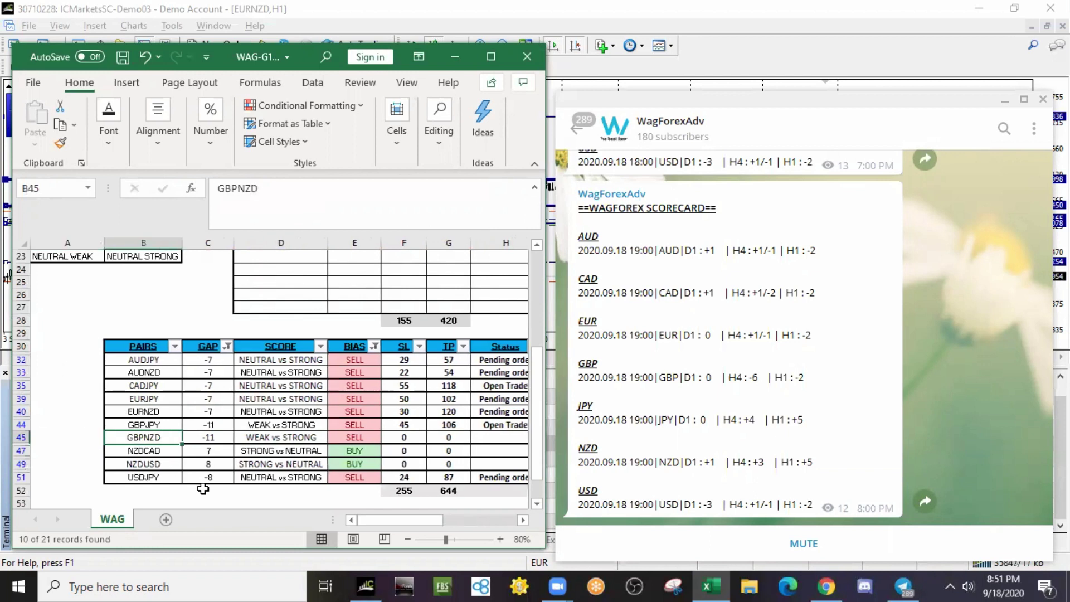
pyautogui.hotkey('shift', 'Down')
pyautogui.hotkey('shift', 'Down')
pyautogui.hotkey('ctrl', 'c')
pyautogui.press('Right')
pyautogui.press('Up')
pyautogui.press('Up')
pyautogui.press('Up')
pyautogui.hotkey('ctrl', 'Up')
pyautogui.press('Up')
pyautogui.press('Right')
pyautogui.press('Right')
pyautogui.press('Down')
pyautogui.press('Down')
pyautogui.press('Left')
pyautogui.hotkey('ctrl', 'alt', 'v')
# - Paste the three pair names as values, then paste their SELL, BUY, BUY biases beside them
pyautogui.press('v')
pyautogui.press('Return')
pyautogui.press('Down')
pyautogui.hotkey('ctrl', 'Down')
pyautogui.hotkey('ctrl', 'Down')
pyautogui.press('Up')
pyautogui.press('Up')
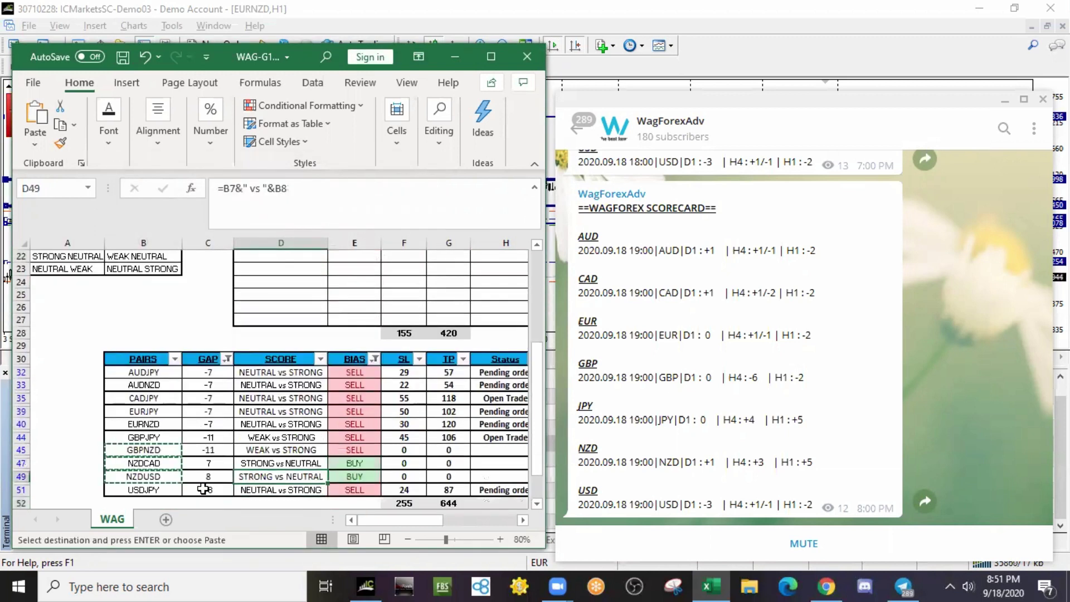
pyautogui.press('Up')
pyautogui.press('Up')
pyautogui.press('Right')
pyautogui.hotkey('shift', 'Down')
pyautogui.hotkey('shift', 'Down')
pyautogui.hotkey('ctrl', 'c')
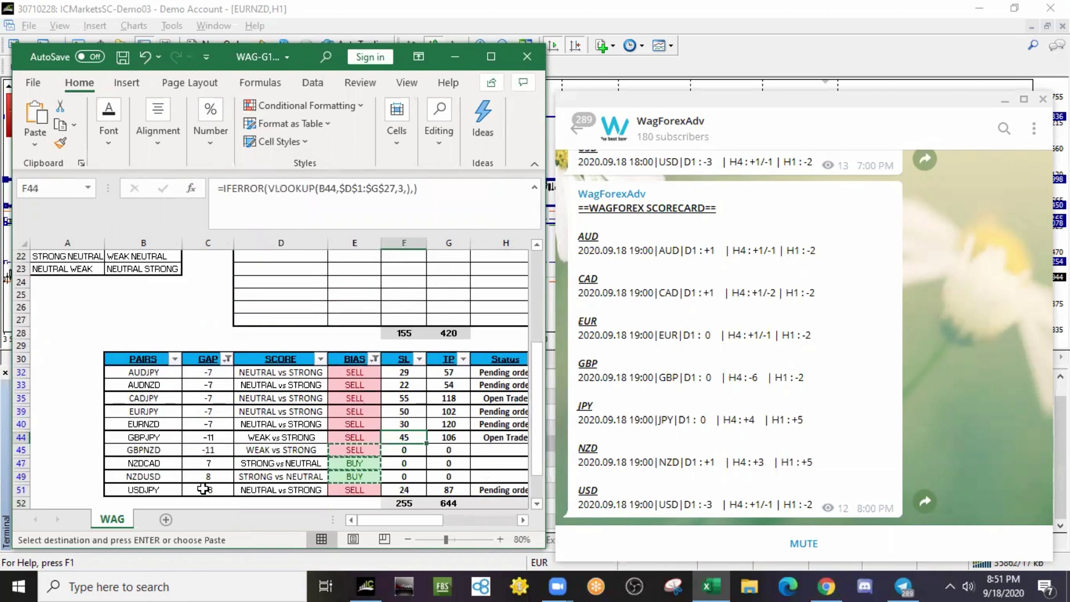
pyautogui.hotkey('ctrl', 'Up')
pyautogui.hotkey('ctrl', 'Up')
pyautogui.press('Down')
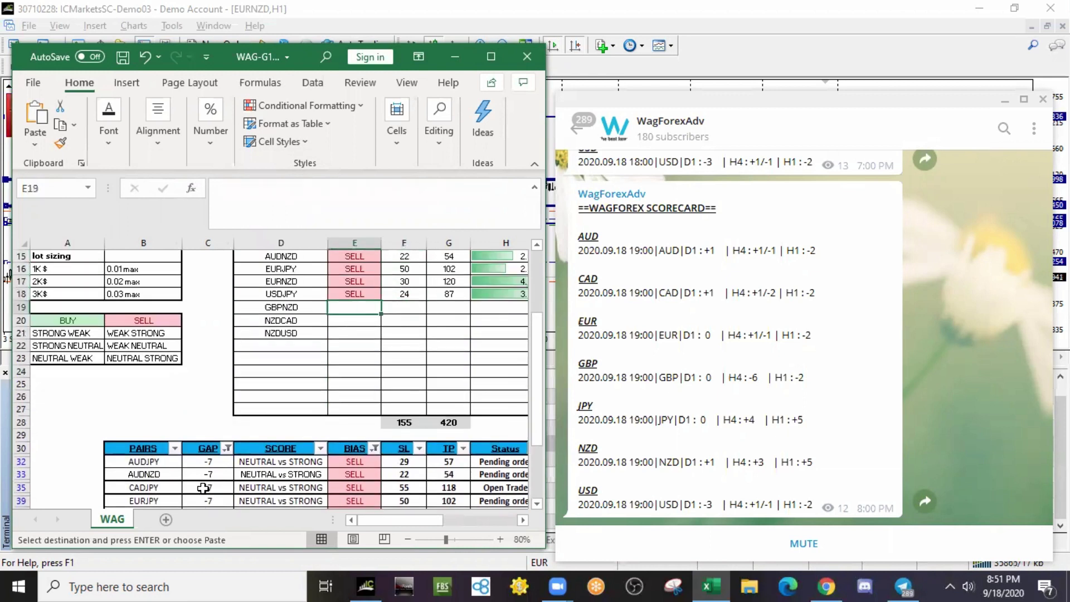
pyautogui.hotkey('ctrl', 'alt', 'v')
pyautogui.press('v')
pyautogui.press('Return')
# - Save the workbook, maximize Excel, and bring MetaTrader forward
pyautogui.press('Up')
pyautogui.press('Right')
pyautogui.press('Right')
pyautogui.hscroll(1, 203, 487)
pyautogui.press('Left')
pyautogui.press('Left')
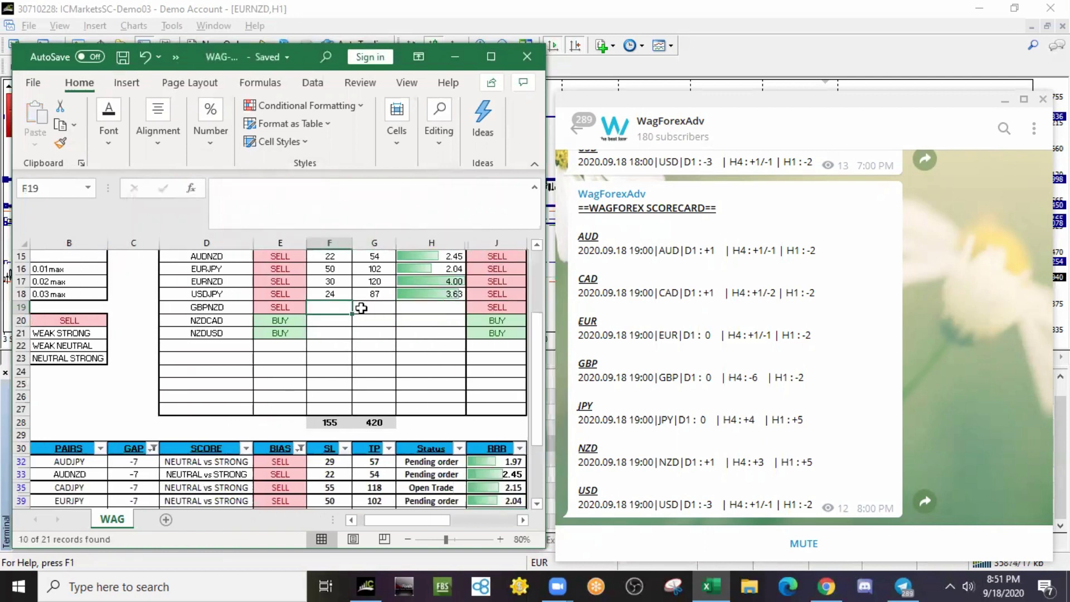
pyautogui.click(491, 57)
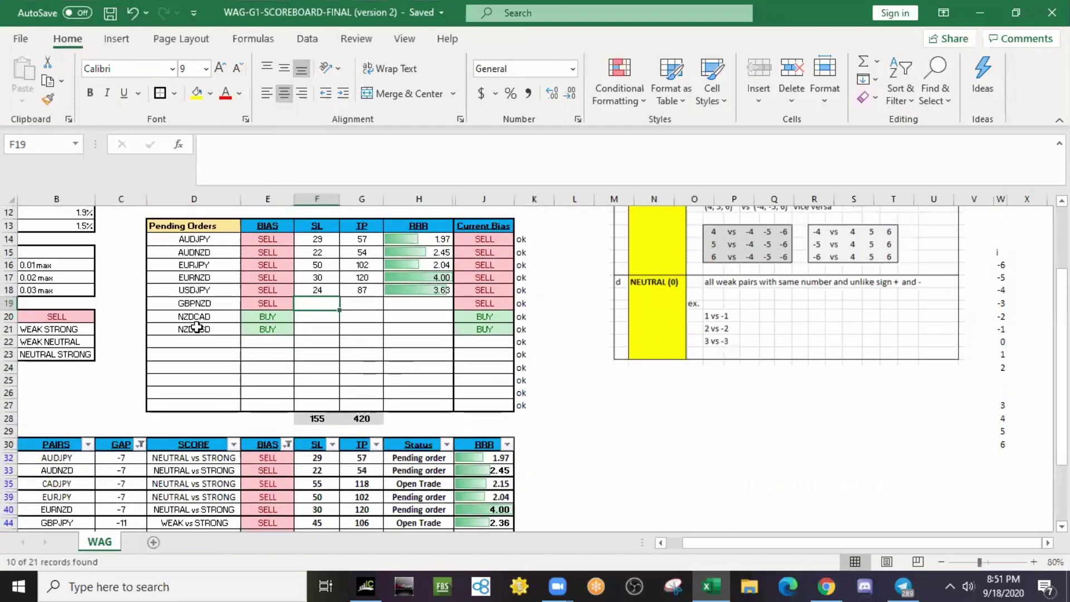
pyautogui.click(366, 585)
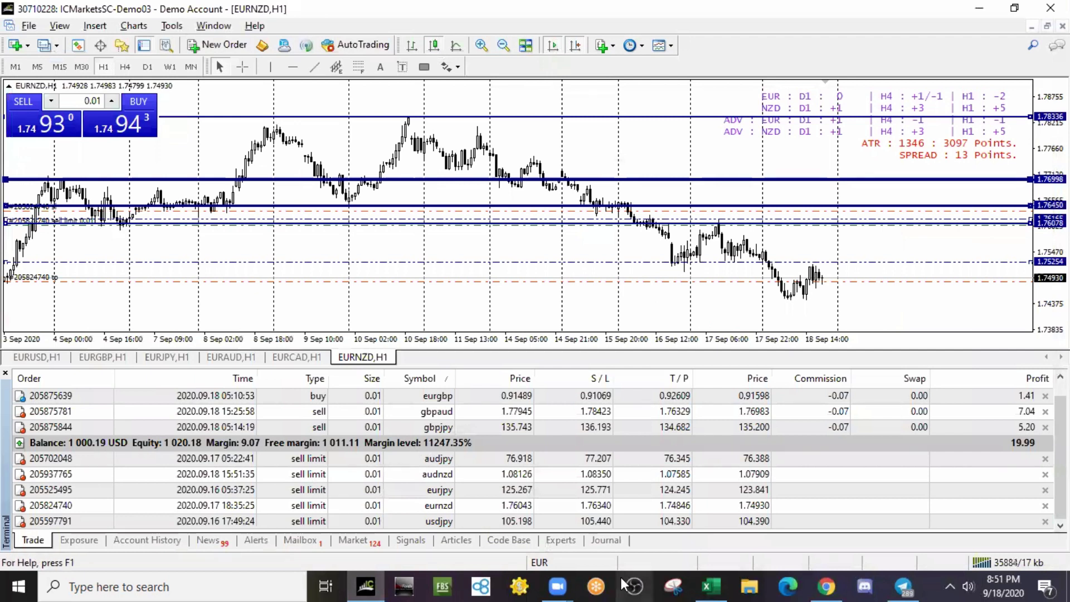
# - Load the GBP chart profile in MetaTrader 4 and hide the Terminal panel
pyautogui.click(577, 563)
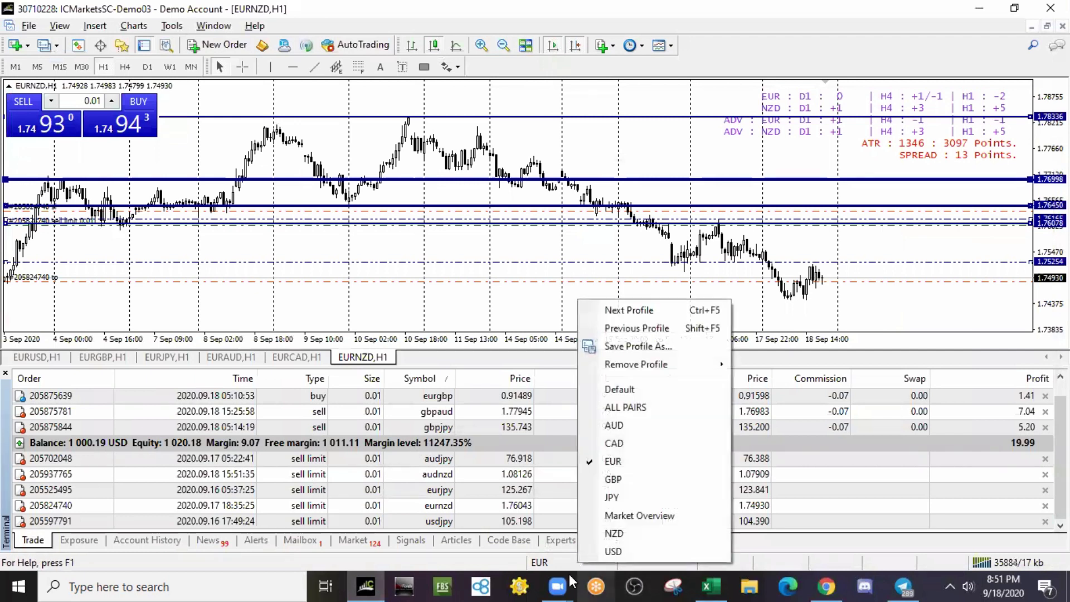
pyautogui.click(616, 496)
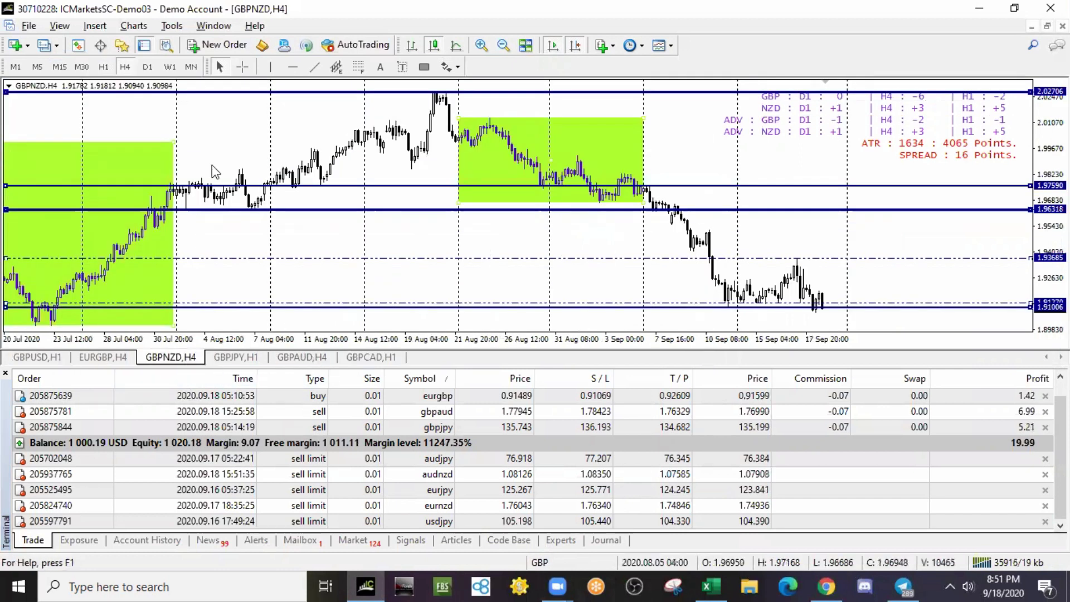
pyautogui.click(143, 48)
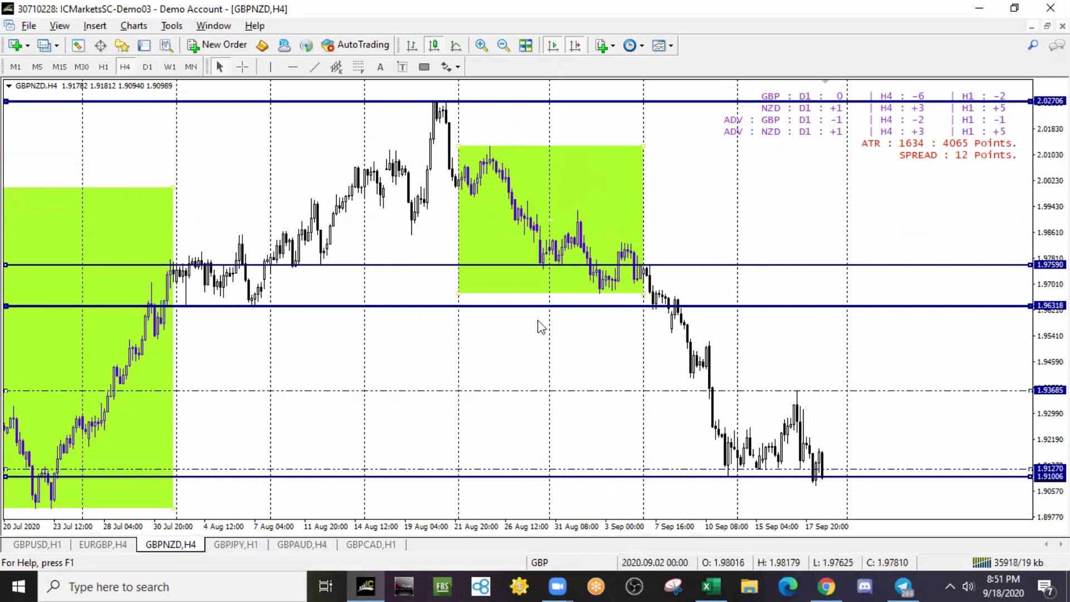
# - Compare the GBPNZD chart with the Excel scoreboard, ending back in Excel
pyautogui.hotkey('alt', 'Tab')
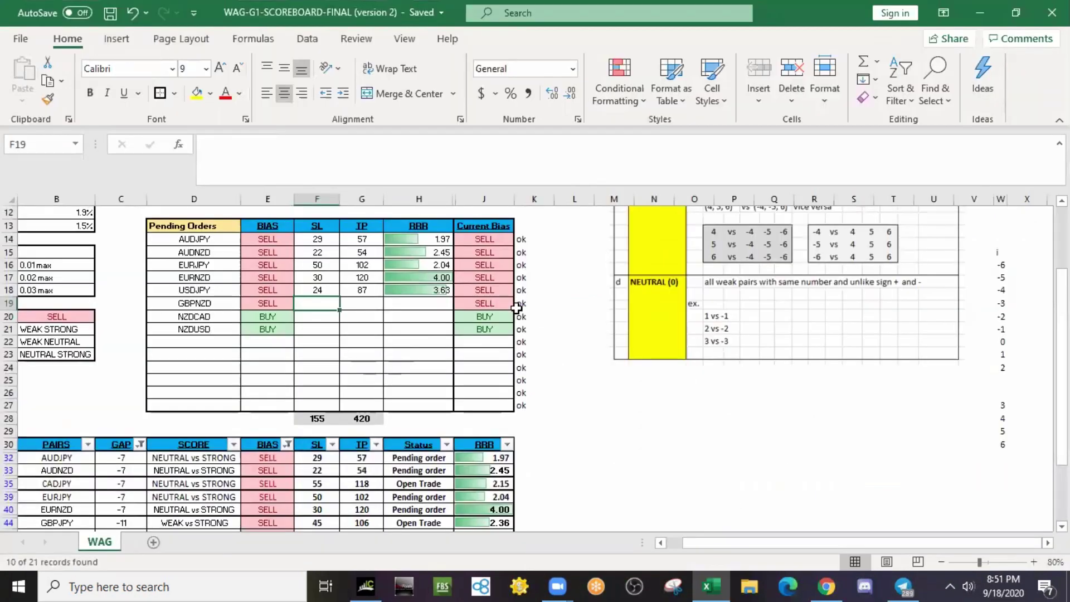
pyautogui.press('Right')
pyautogui.hotkey('alt', 'Tab')
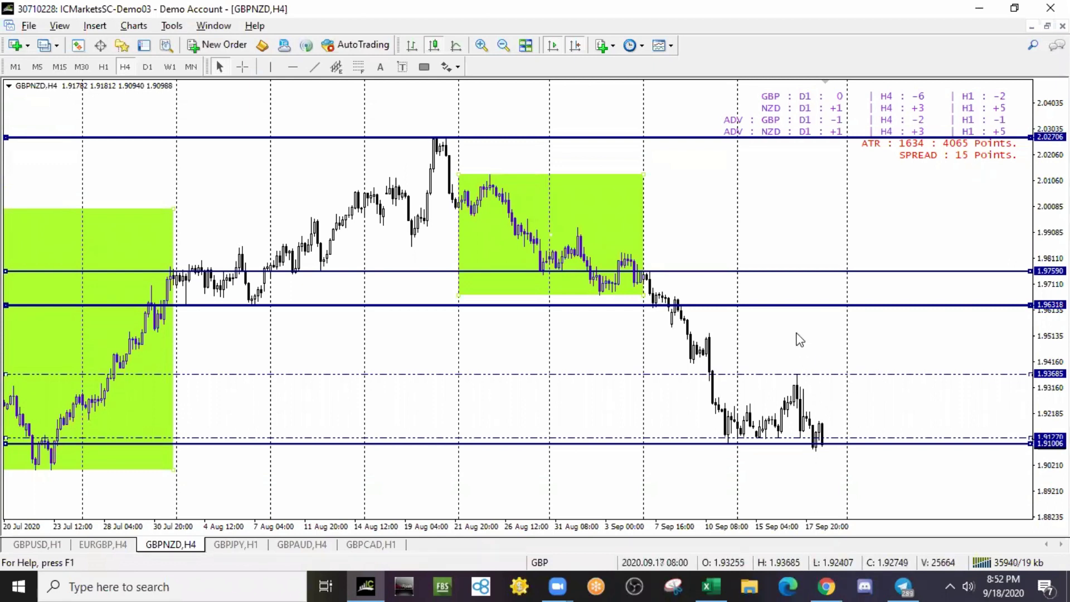
pyautogui.hotkey('alt', 'Tab')
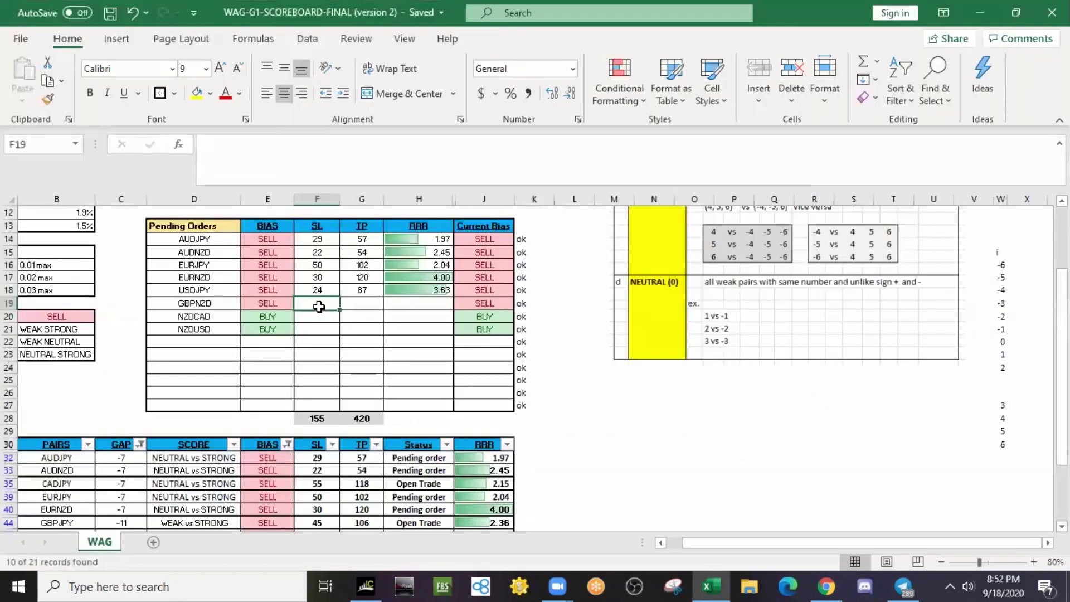
# - Enter a stop-loss of 30 and take-profit of 60 for the GBPNZD pending order
pyautogui.click(363, 306)
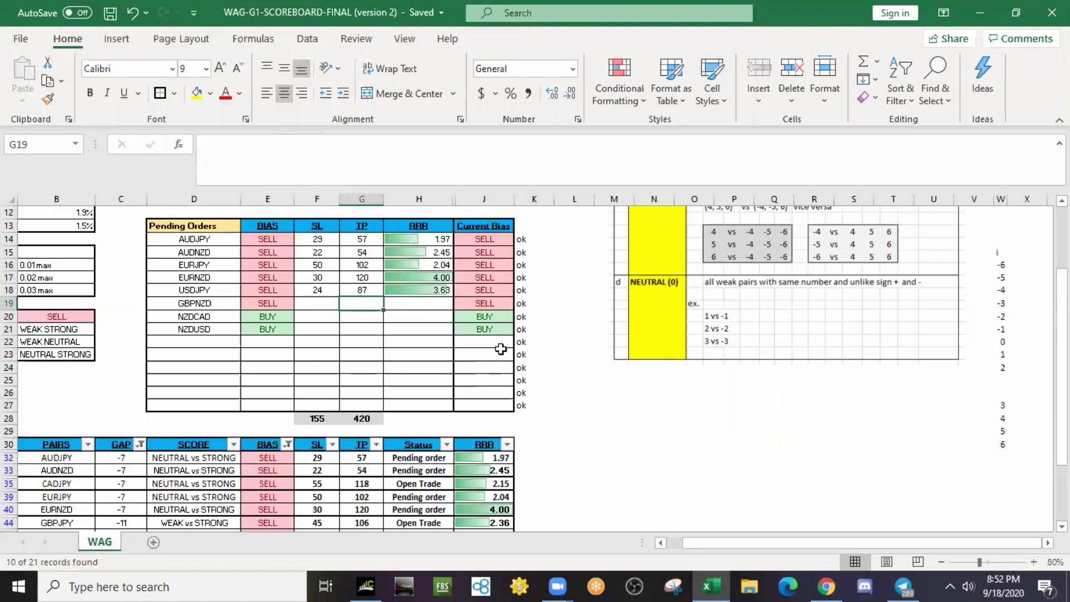
pyautogui.press('Left')
pyautogui.write('30')
pyautogui.press('Tab')
pyautogui.write('60')
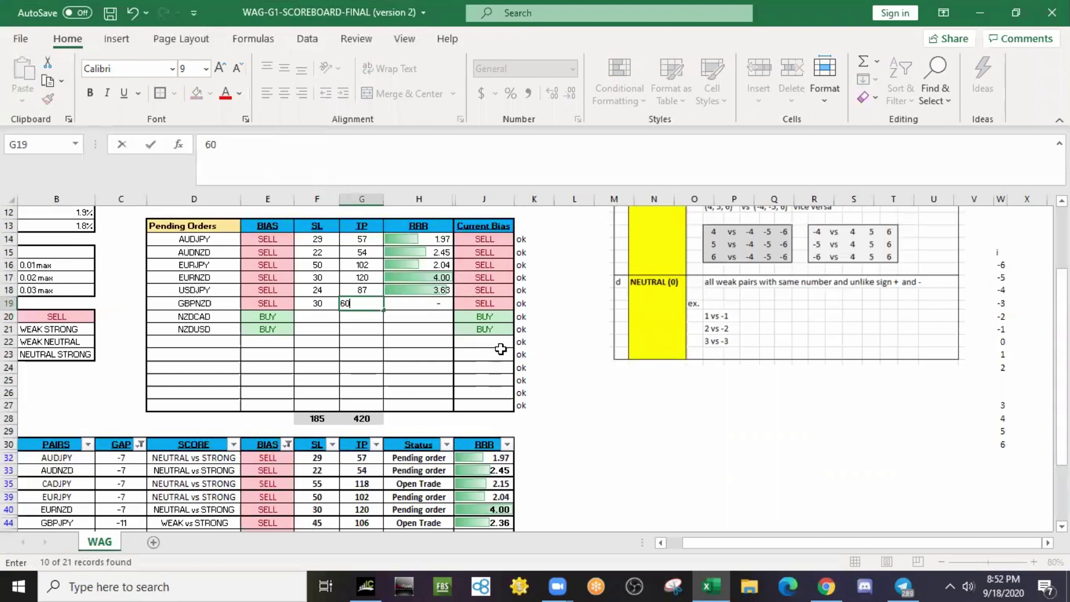
pyautogui.press('Left')
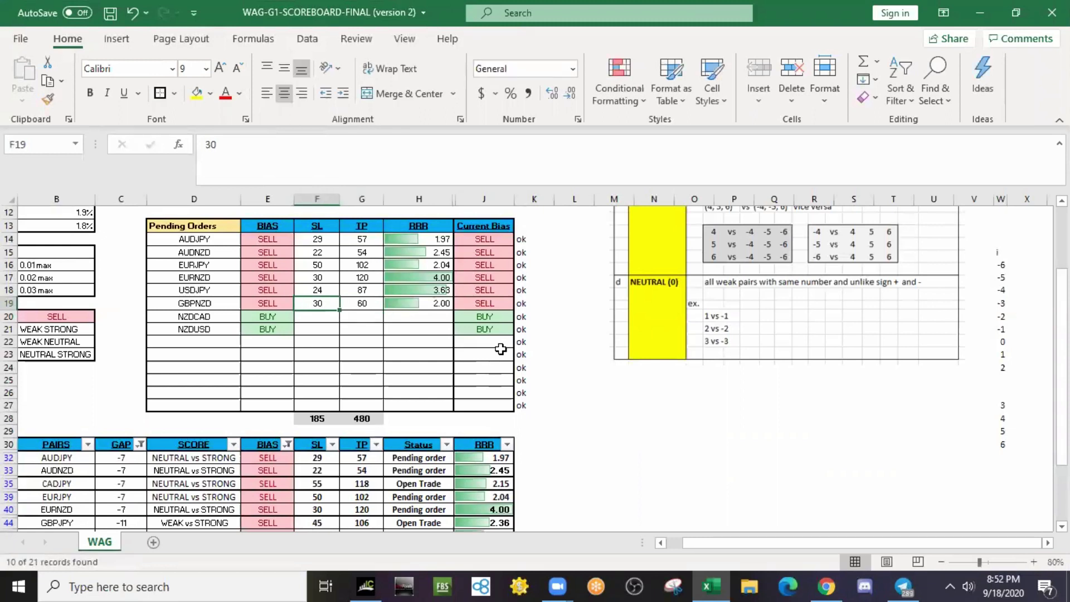
# - Check GBPNZD's SL and TP in the pairs table and the stop-loss total formula
pyautogui.scroll(-2, 356, 326)
pyautogui.scroll(-2, 361, 356)
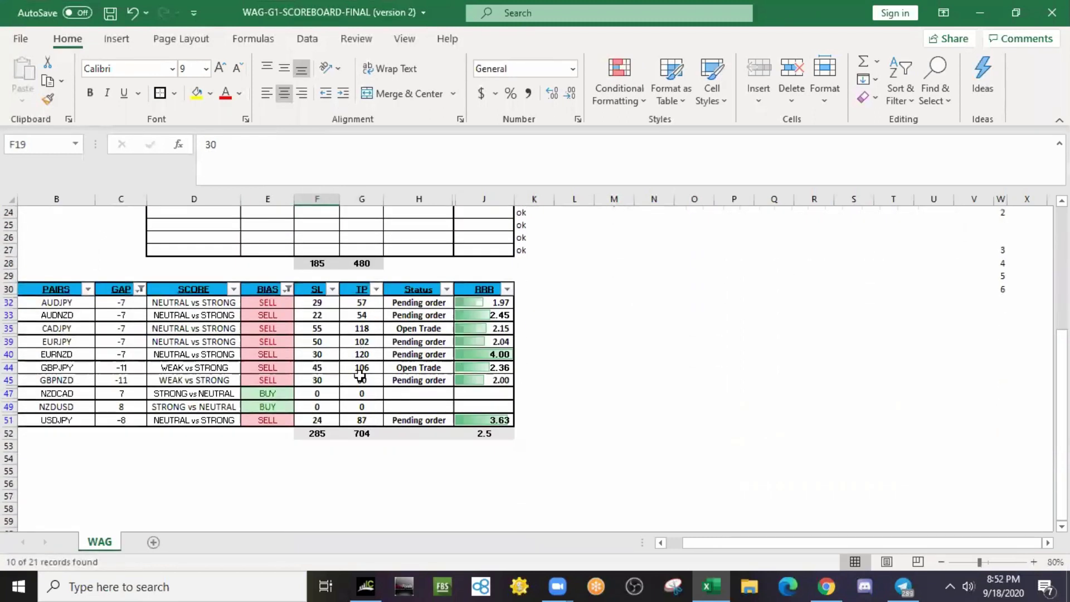
pyautogui.click(325, 380)
pyautogui.click(359, 381)
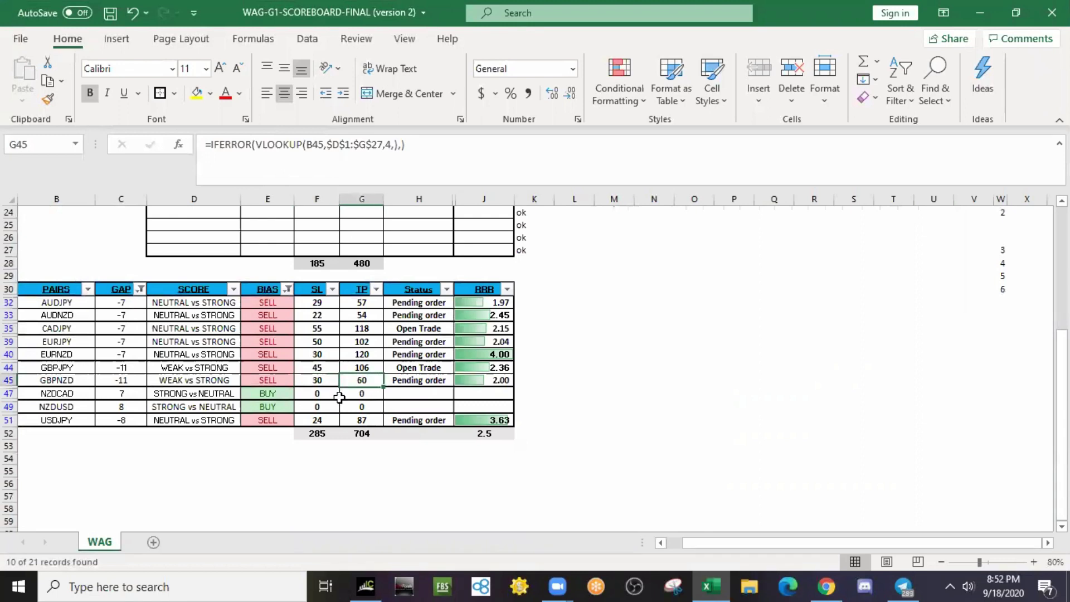
pyautogui.scroll(3, 339, 398)
pyautogui.click(324, 378)
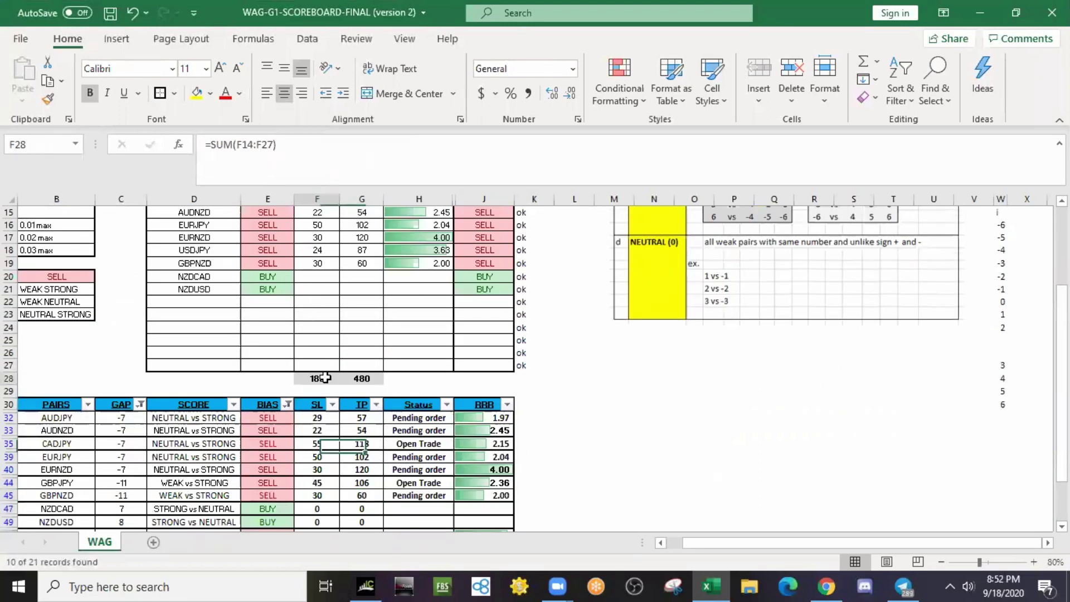
pyautogui.scroll(2, 325, 378)
pyautogui.click(65, 267)
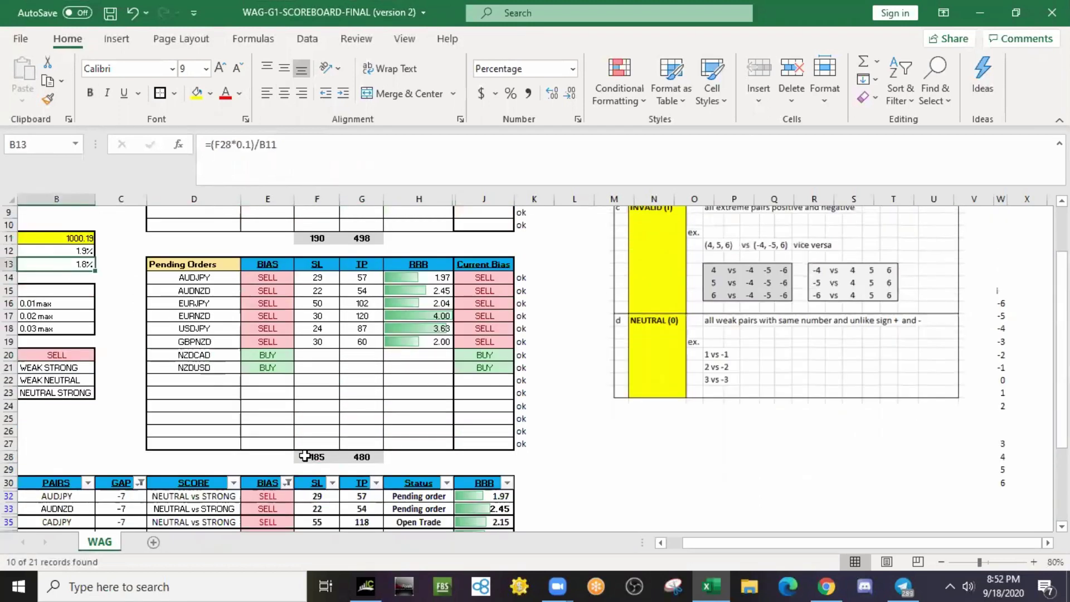
pyautogui.click(312, 342)
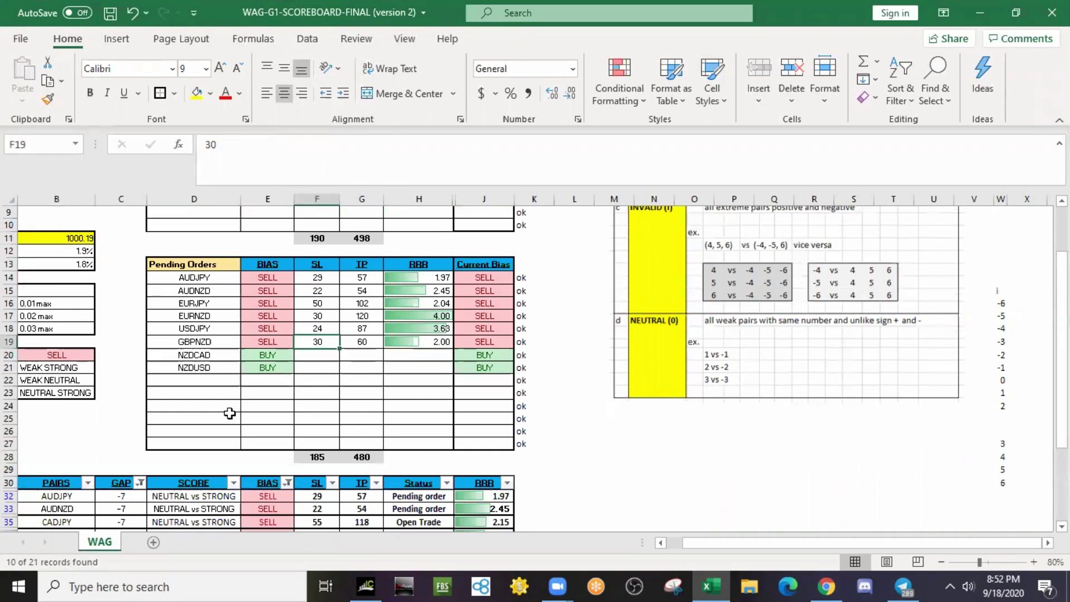
# - Select GBPNZD's stop-loss and take-profit cells and delete both values
pyautogui.press('Left')
pyautogui.press('Left')
pyautogui.press('Left')
pyautogui.press('Left')
pyautogui.press('Up')
pyautogui.press('Up')
pyautogui.press('Up')
pyautogui.press('Up')
pyautogui.press('Right')
pyautogui.press('Right')
pyautogui.press('Right')
pyautogui.press('Right')
pyautogui.press('Right')
pyautogui.press('Down')
pyautogui.press('Down')
pyautogui.press('Down')
pyautogui.press('Down')
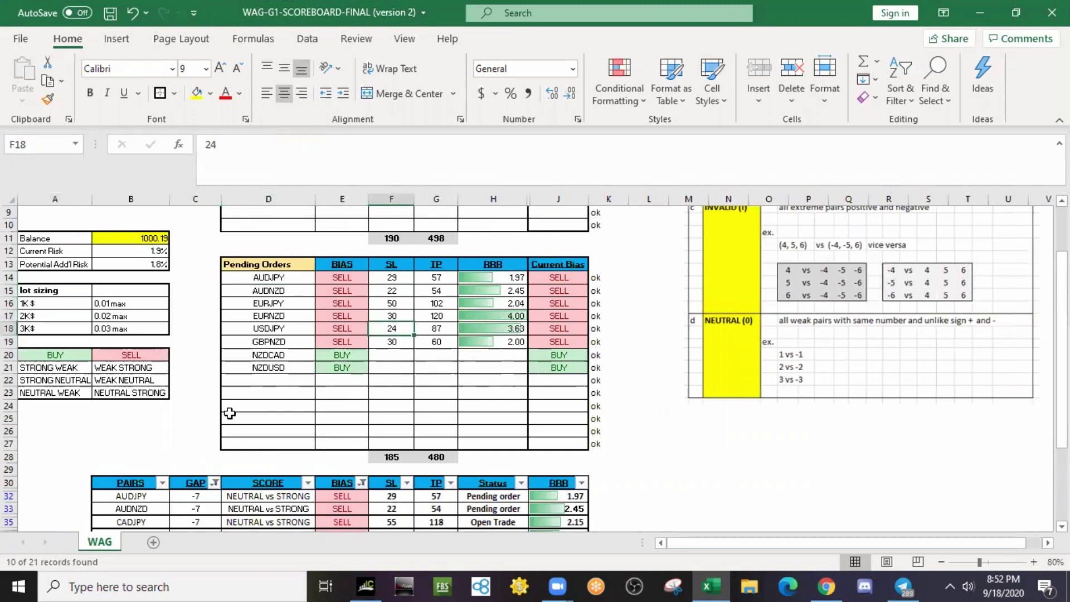
pyautogui.press('Down')
pyautogui.hotkey('shift', 'Right')
pyautogui.press('Delete')
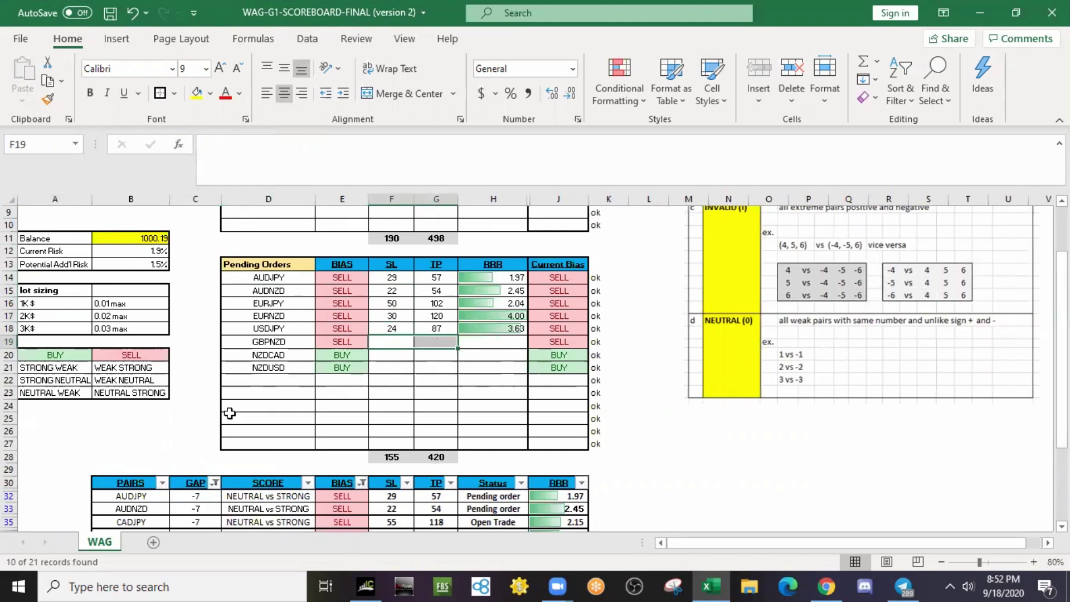
# - Move through the sheet to review the Open Trades table and Pending Orders header
pyautogui.press('Up')
pyautogui.press('Up')
pyautogui.press('Up')
pyautogui.press('Up')
pyautogui.press('Up')
pyautogui.press('Up')
pyautogui.press('Up')
pyautogui.press('Down')
pyautogui.press('Down')
pyautogui.press('Down')
pyautogui.press('Down')
pyautogui.press('Down')
pyautogui.press('Down')
pyautogui.press('Down')
pyautogui.press('Down')
pyautogui.press('Down')
pyautogui.press('Down')
pyautogui.press('Left')
pyautogui.press('Left')
pyautogui.press('Up')
pyautogui.press('Up')
pyautogui.press('Up')
pyautogui.press('Up')
pyautogui.press('Up')
pyautogui.press('Up')
pyautogui.press('Up')
pyautogui.press('Up')
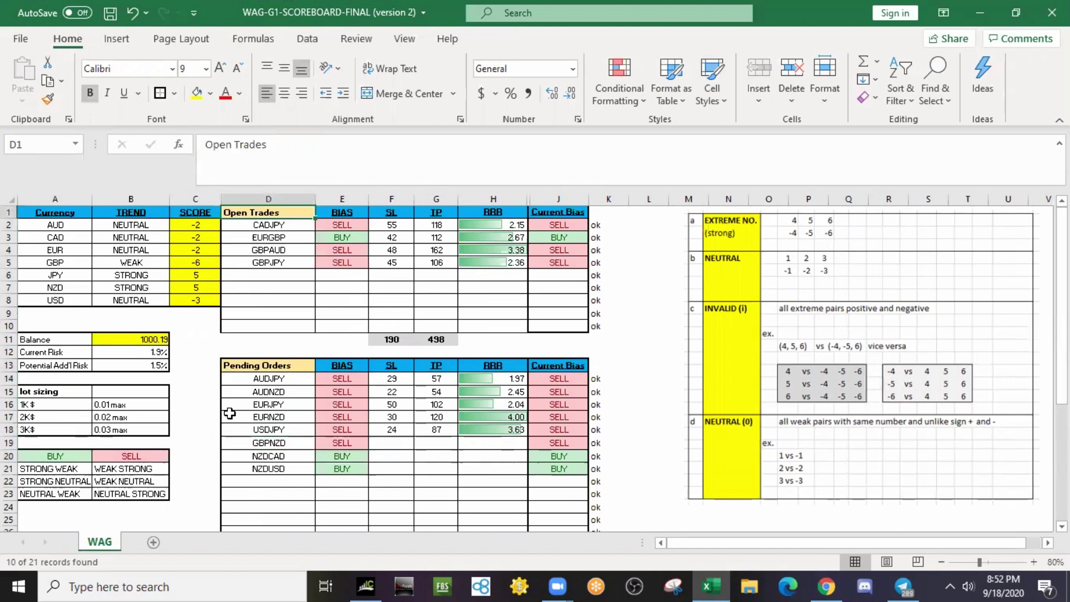
pyautogui.press('Down')
pyautogui.press('Down')
pyautogui.press('Down')
pyautogui.press('Down')
pyautogui.press('Down')
pyautogui.press('Down')
pyautogui.press('Down')
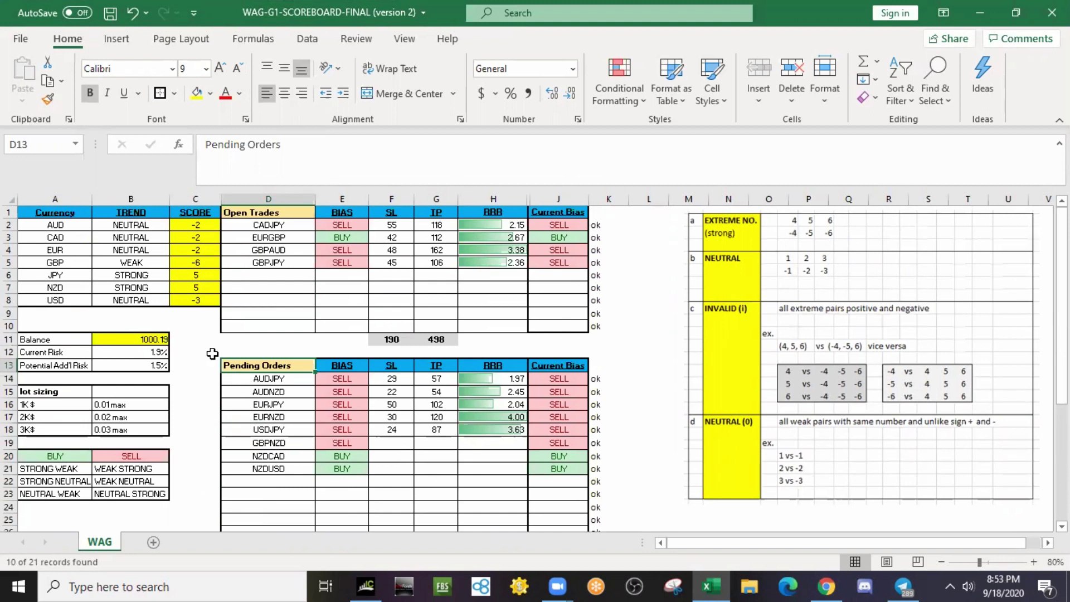
# - Change GBP's score from -6 to 3 after checking the GBP trend formula
pyautogui.click(184, 224)
pyautogui.click(208, 263)
pyautogui.click(41, 264)
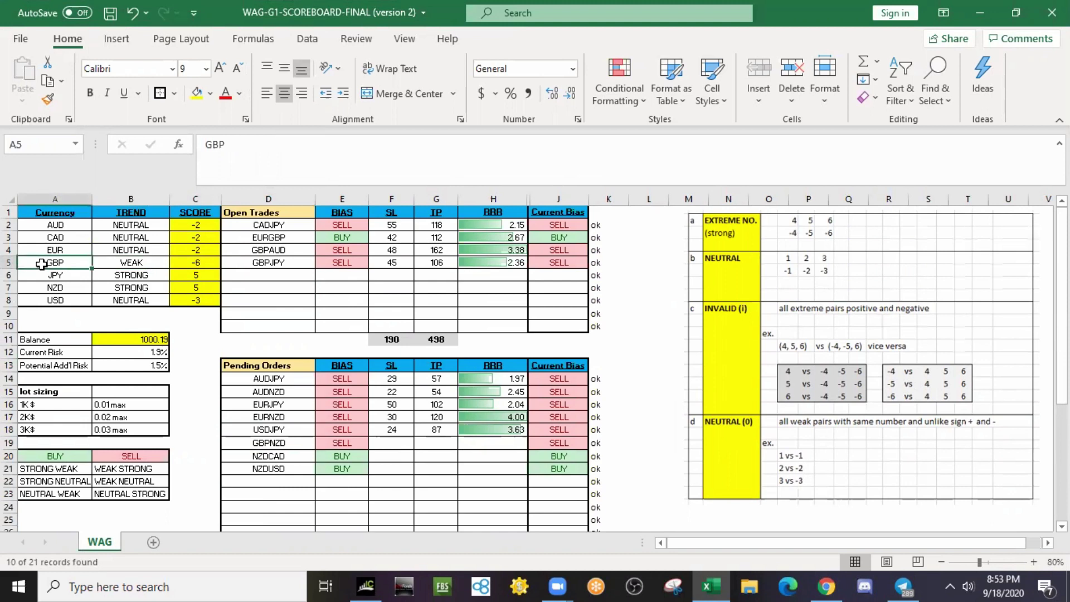
pyautogui.click(162, 263)
pyautogui.click(179, 268)
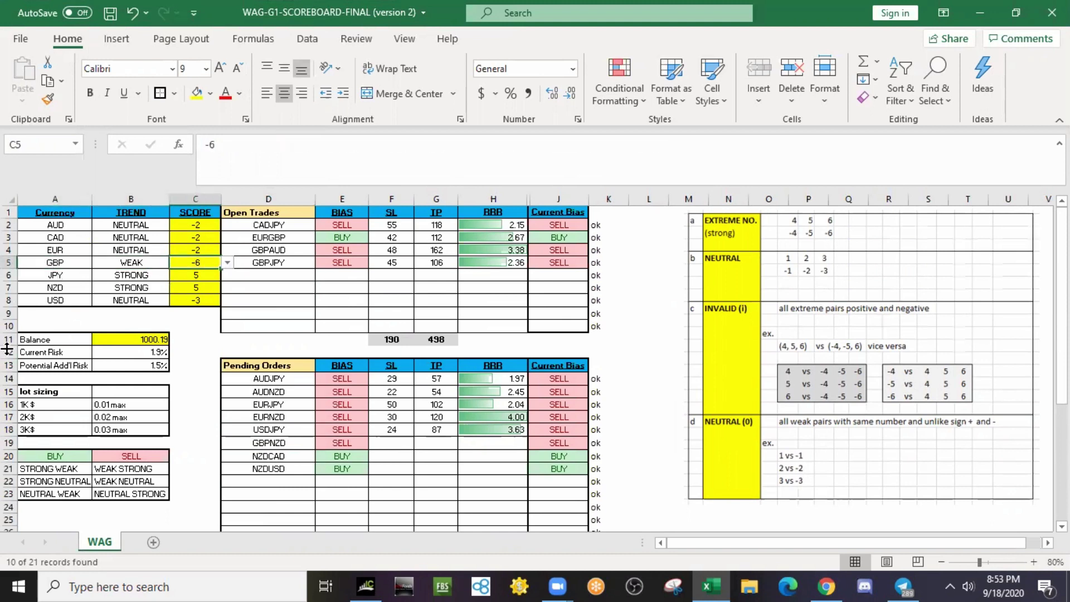
pyautogui.write('3')
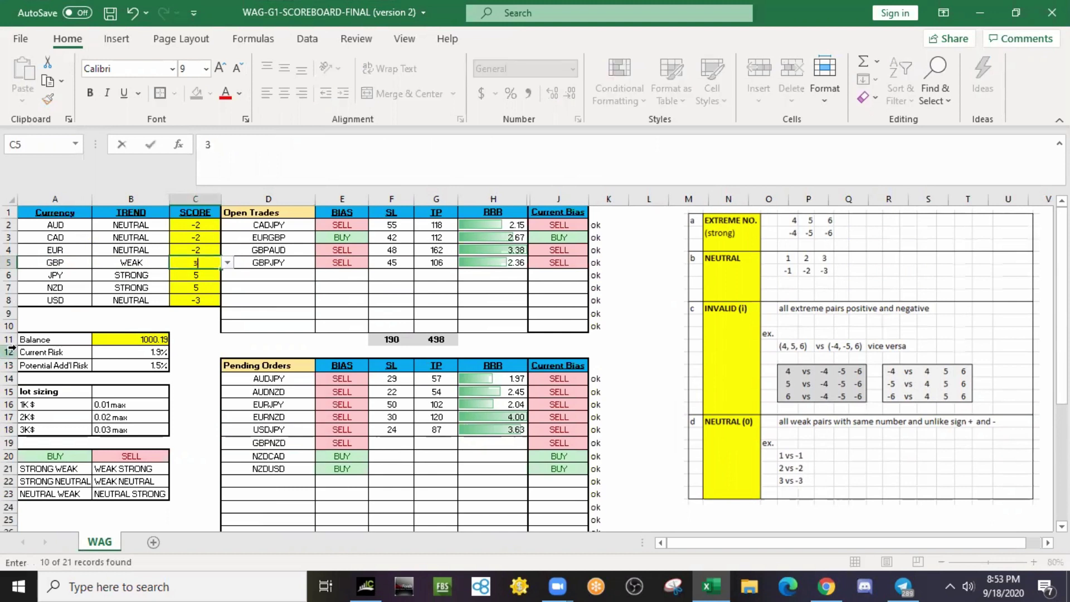
pyautogui.press('Return')
# - Review GBP's recalculated trend, GBPJPY's current bias and the CADJPY ok/check flag formula
pyautogui.press('Up')
pyautogui.press('Right')
pyautogui.press('Left')
pyautogui.press('Left')
pyautogui.press('Right')
pyautogui.press('Right')
pyautogui.press('Right')
pyautogui.press('Right')
pyautogui.press('Right')
pyautogui.press('Right')
pyautogui.press('Right')
pyautogui.press('Up')
pyautogui.press('Up')
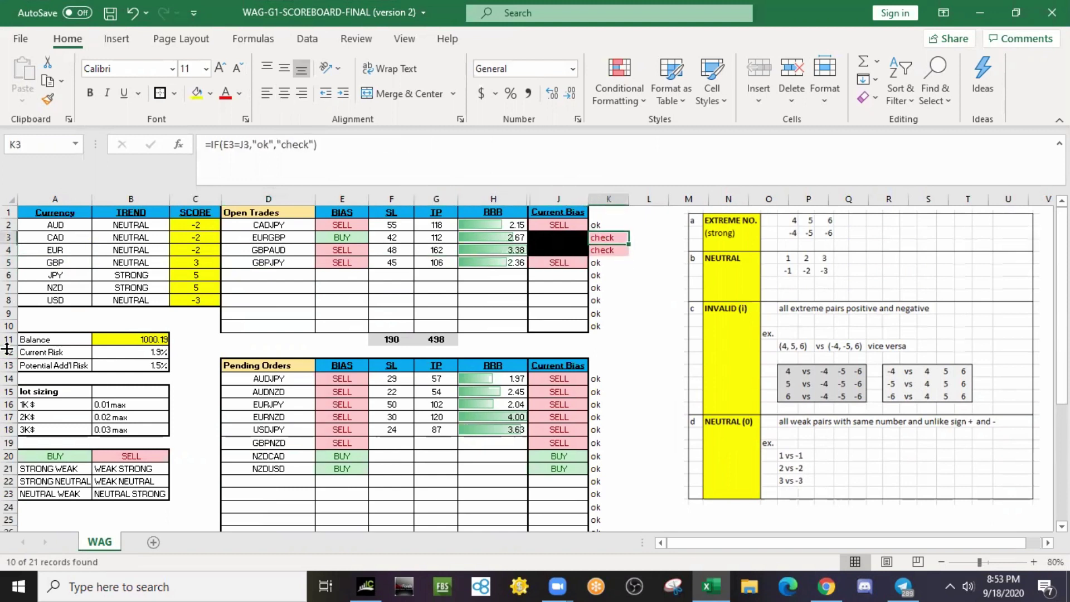
pyautogui.press('Up')
pyautogui.press('Up')
pyautogui.press('Down')
pyautogui.press('Down')
pyautogui.press('Down')
pyautogui.press('Up')
pyautogui.press('Up')
pyautogui.press('Up')
pyautogui.press('Down')
pyautogui.press('Left')
pyautogui.press('Left')
pyautogui.press('Left')
pyautogui.press('Left')
pyautogui.press('Left')
pyautogui.press('Down')
pyautogui.press('Down')
pyautogui.press('Down')
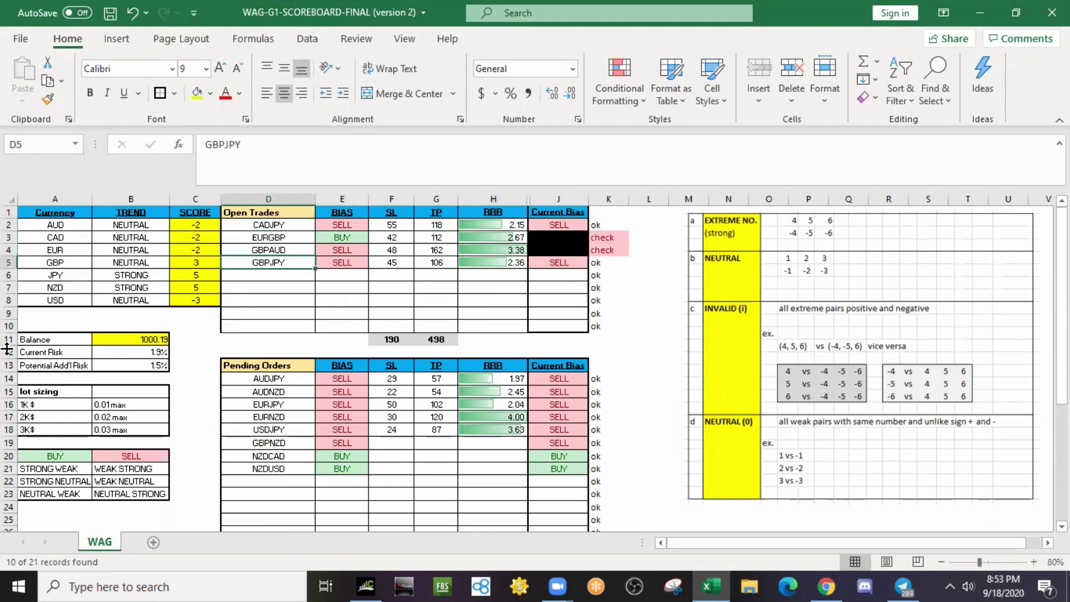
# - Highlight the check flags for EURGBP and GBPAUD and inspect EURGBP's current bias lookup formula
pyautogui.press('Right')
pyautogui.press('Right')
pyautogui.press('Right')
pyautogui.press('Right')
pyautogui.press('Right')
pyautogui.press('Up')
pyautogui.press('Up')
pyautogui.press('Left')
pyautogui.press('Left')
pyautogui.press('Left')
pyautogui.press('Right')
pyautogui.press('Left')
pyautogui.press('Left')
pyautogui.press('Left')
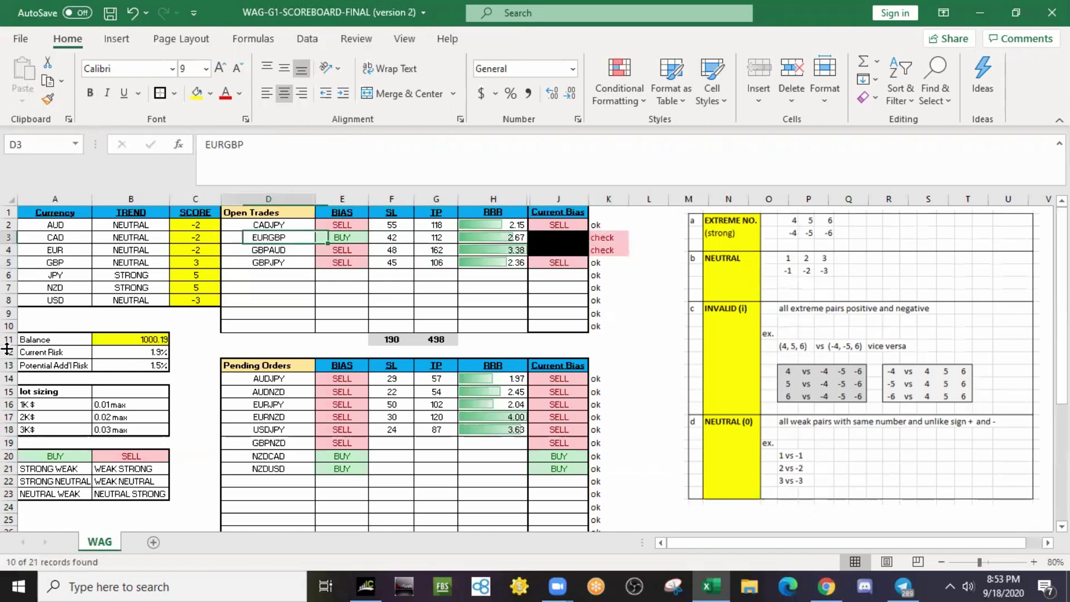
pyautogui.hotkey('shift', 'Down')
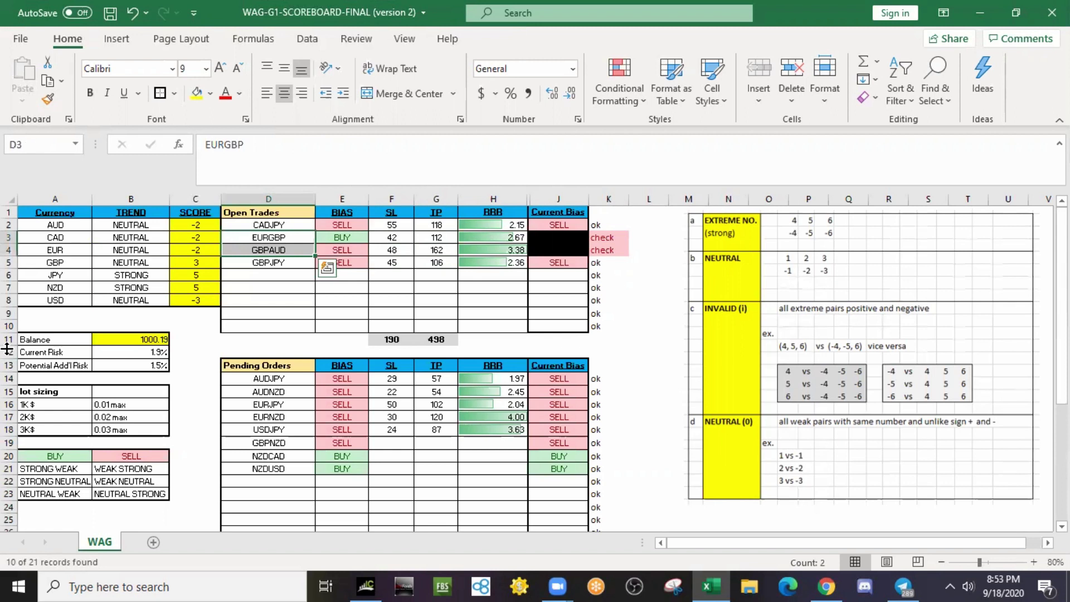
pyautogui.press('Right')
pyautogui.press('Right')
pyautogui.press('Right')
pyautogui.press('Right')
pyautogui.press('Right')
pyautogui.press('Left')
pyautogui.press('Left')
pyautogui.press('Left')
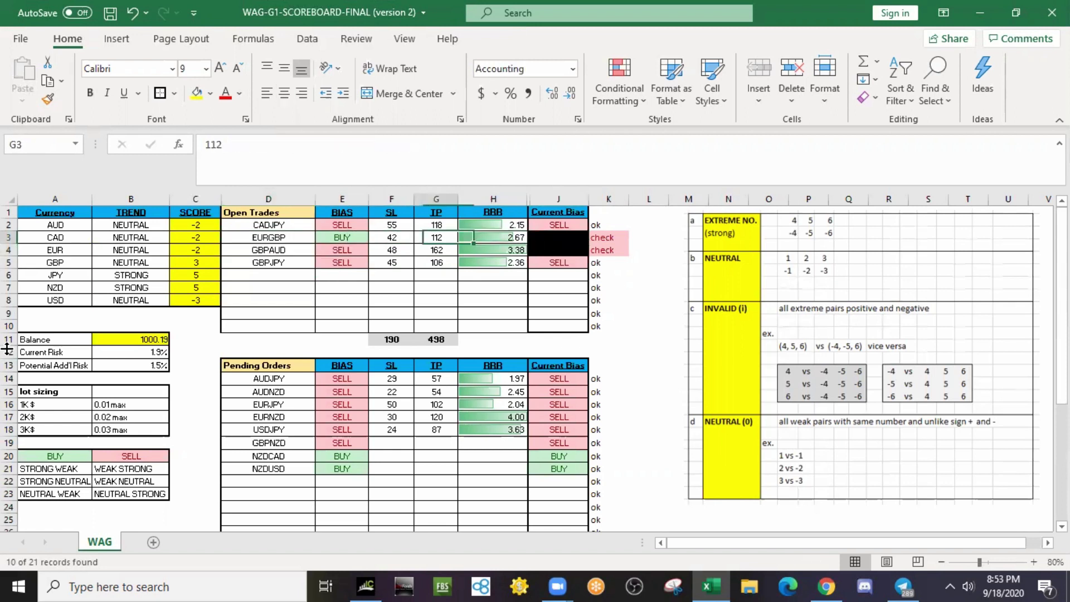
pyautogui.press('Right')
pyautogui.press('Right')
pyautogui.press('Right')
pyautogui.hotkey('shift', 'Down')
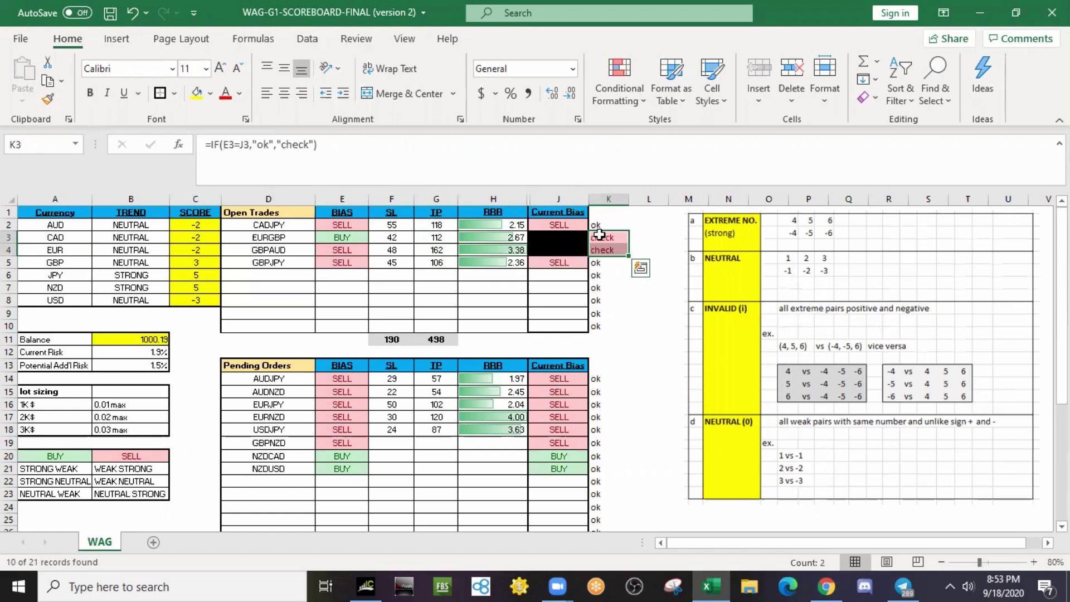
pyautogui.click(273, 238)
pyautogui.click(274, 245)
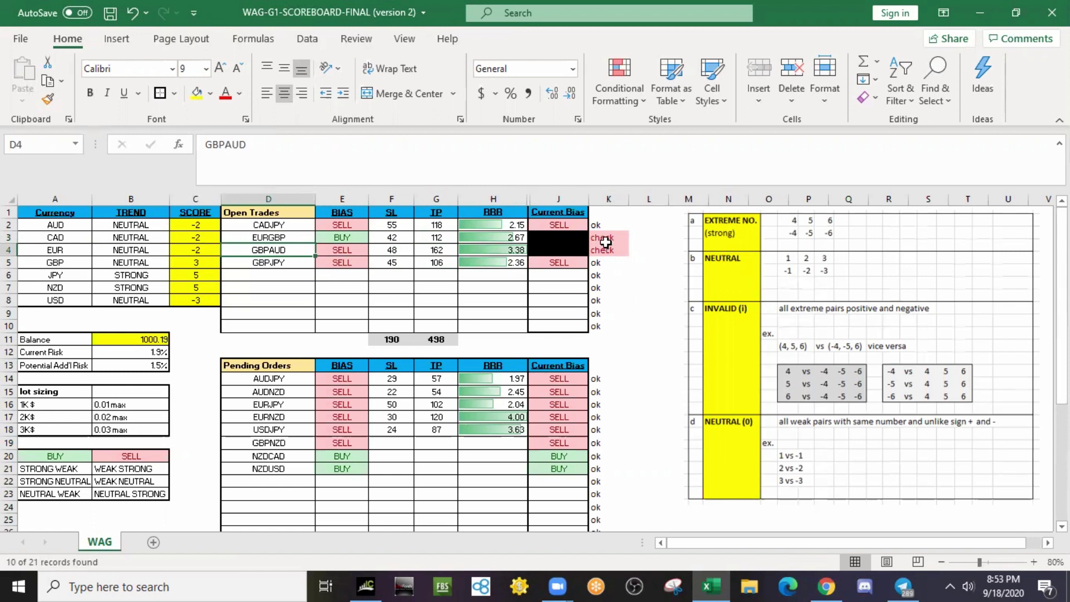
pyautogui.click(568, 239)
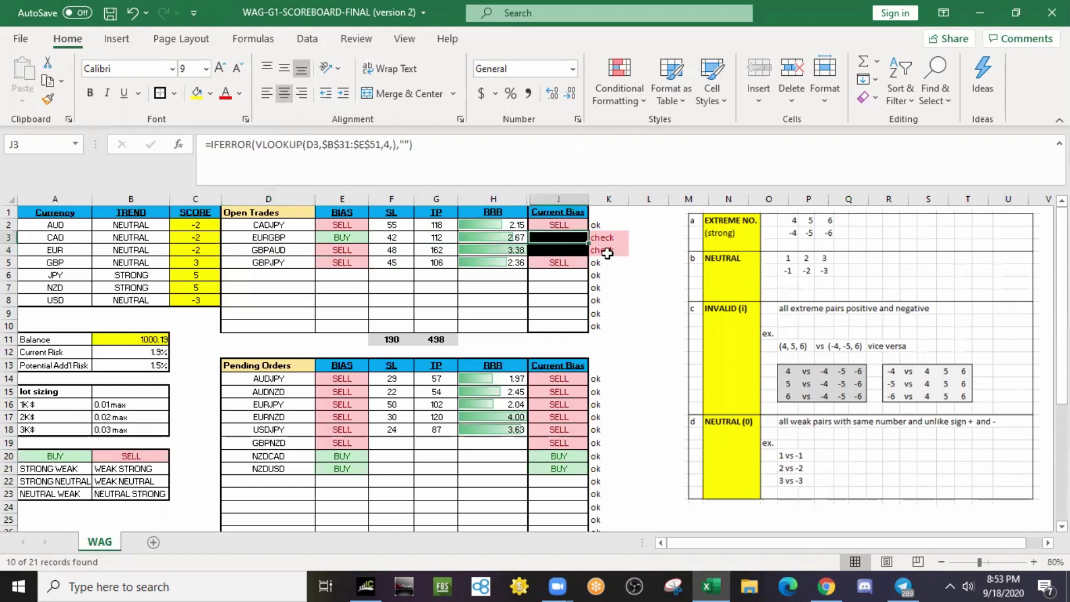
# - Reapply the BIAS filter and clear the GAP filter on the pairs table to list every pair
pyautogui.scroll(-4, 607, 252)
pyautogui.scroll(-4, 606, 252)
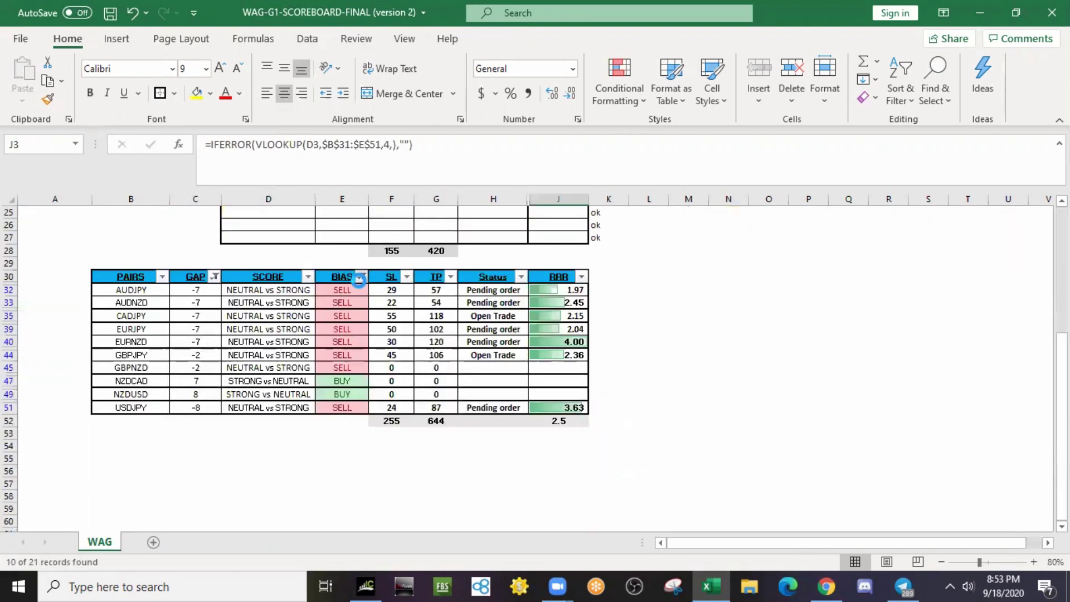
pyautogui.click(360, 277)
pyautogui.click(278, 546)
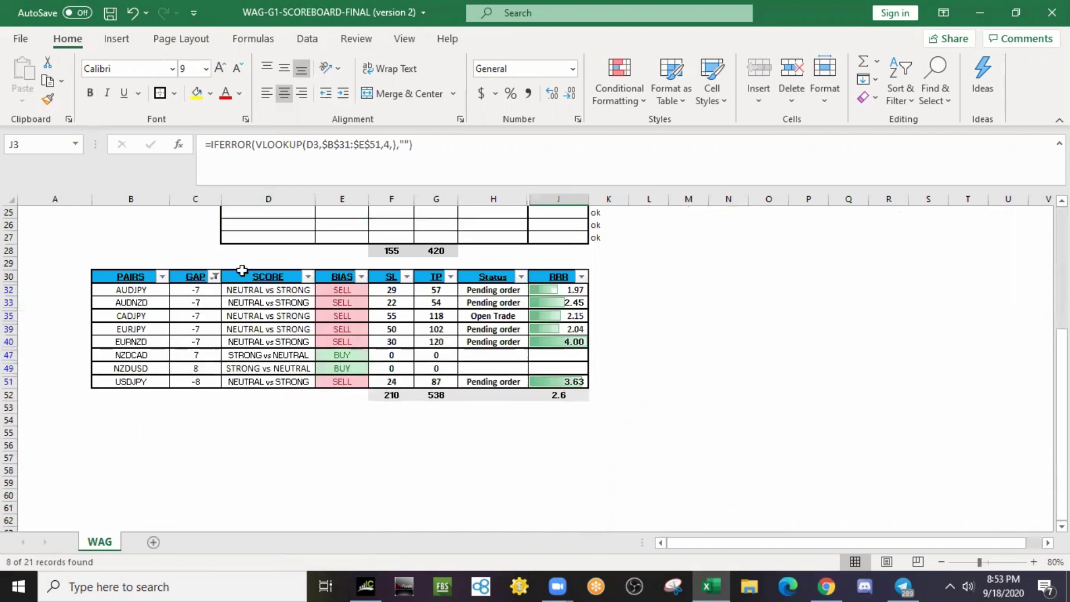
pyautogui.click(214, 277)
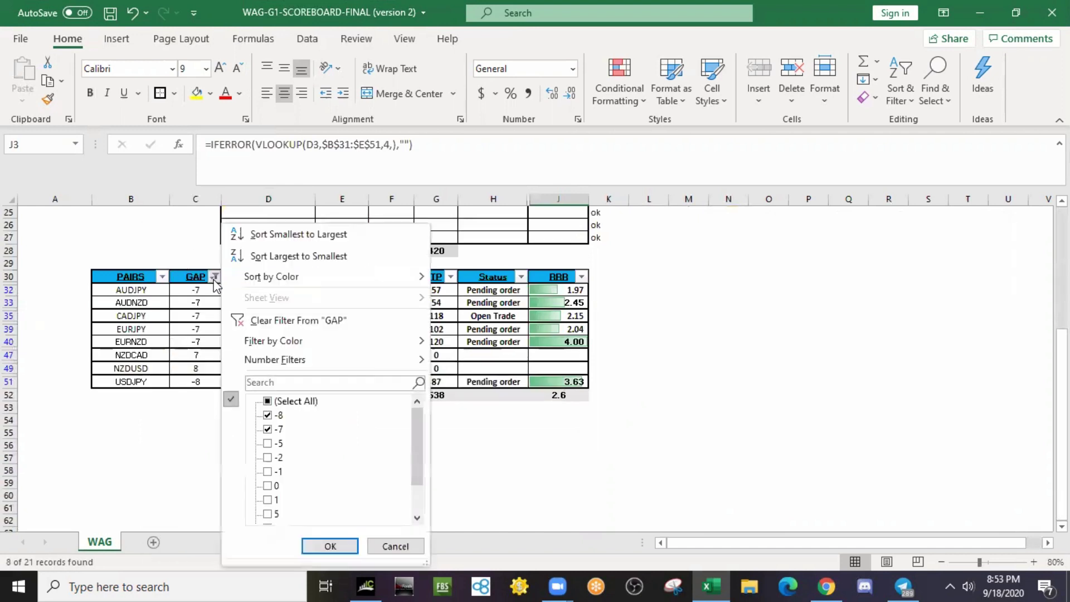
pyautogui.click(298, 320)
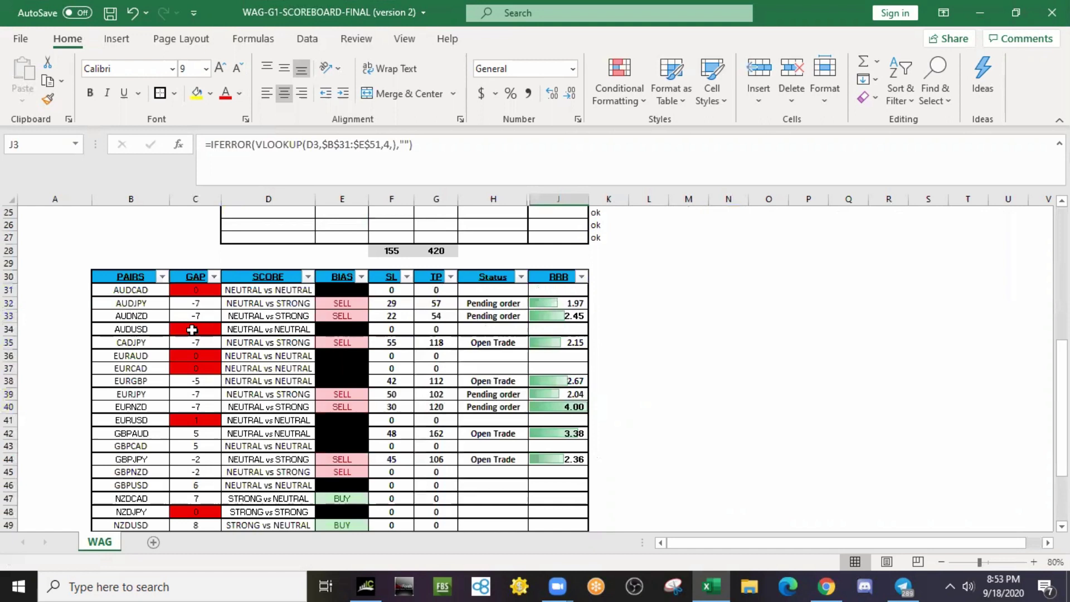
pyautogui.scroll(8, 192, 329)
pyautogui.click(251, 240)
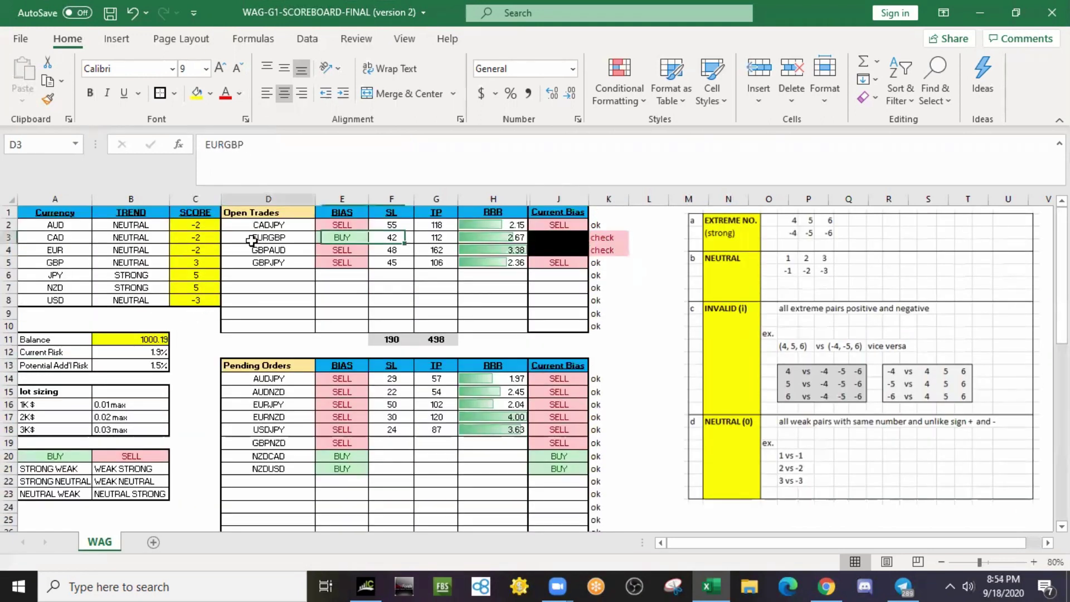
pyautogui.scroll(-3, 279, 334)
pyautogui.scroll(-1, 323, 354)
pyautogui.scroll(-2, 300, 411)
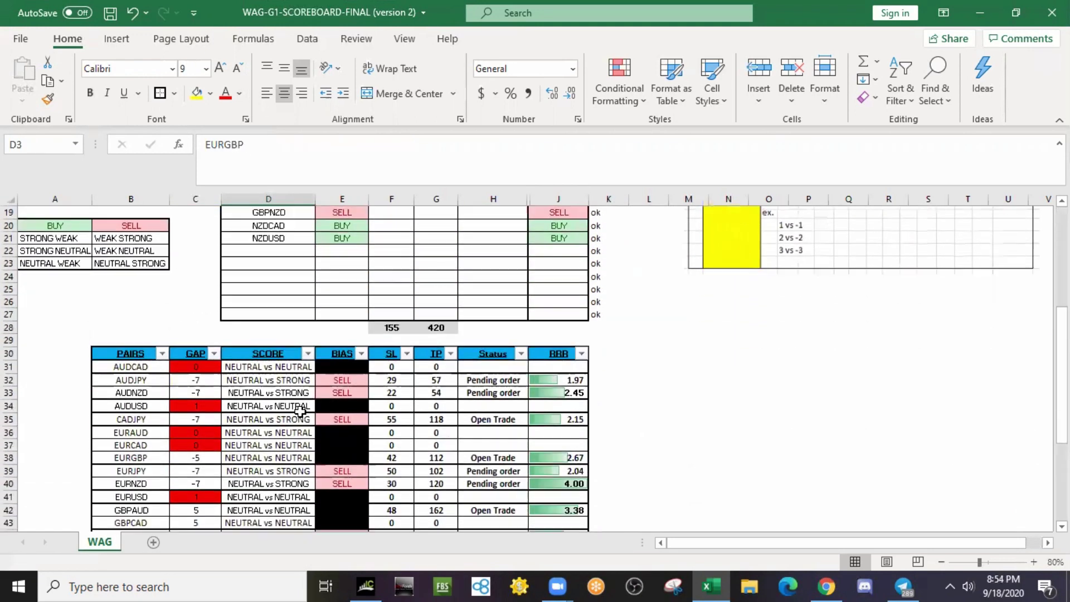
pyautogui.click(284, 458)
pyautogui.click(328, 459)
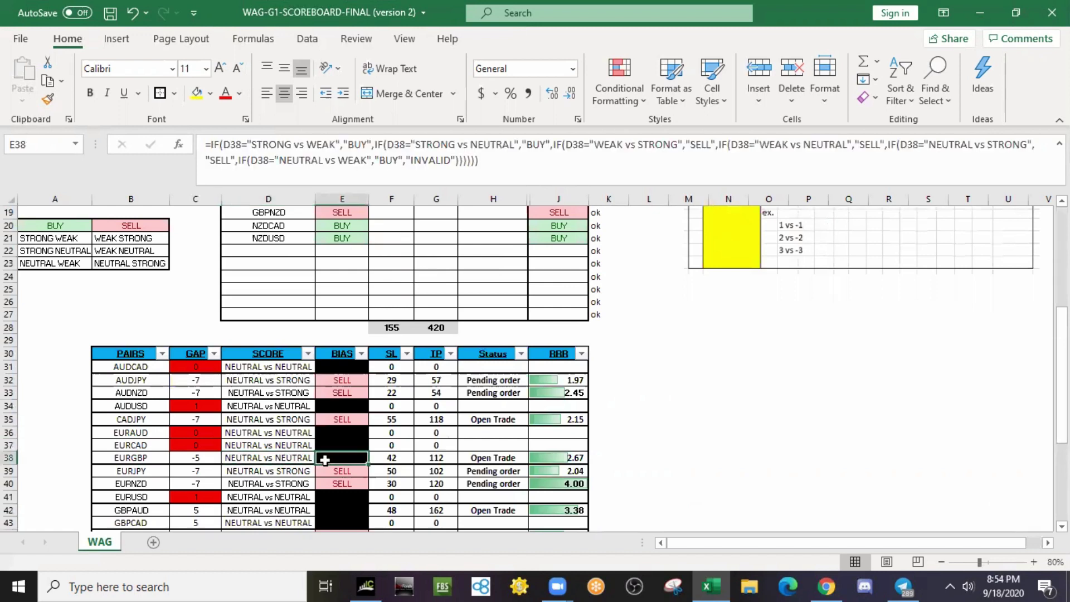
pyautogui.scroll(6, 444, 354)
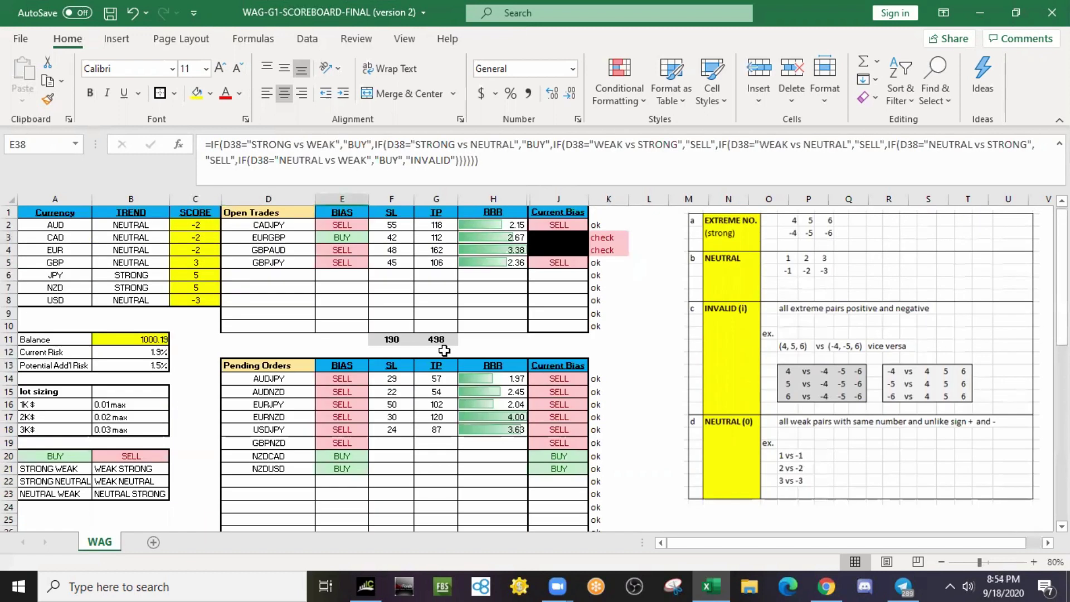
pyautogui.click(606, 240)
pyautogui.click(607, 248)
pyautogui.click(606, 238)
pyautogui.click(611, 254)
pyautogui.click(606, 238)
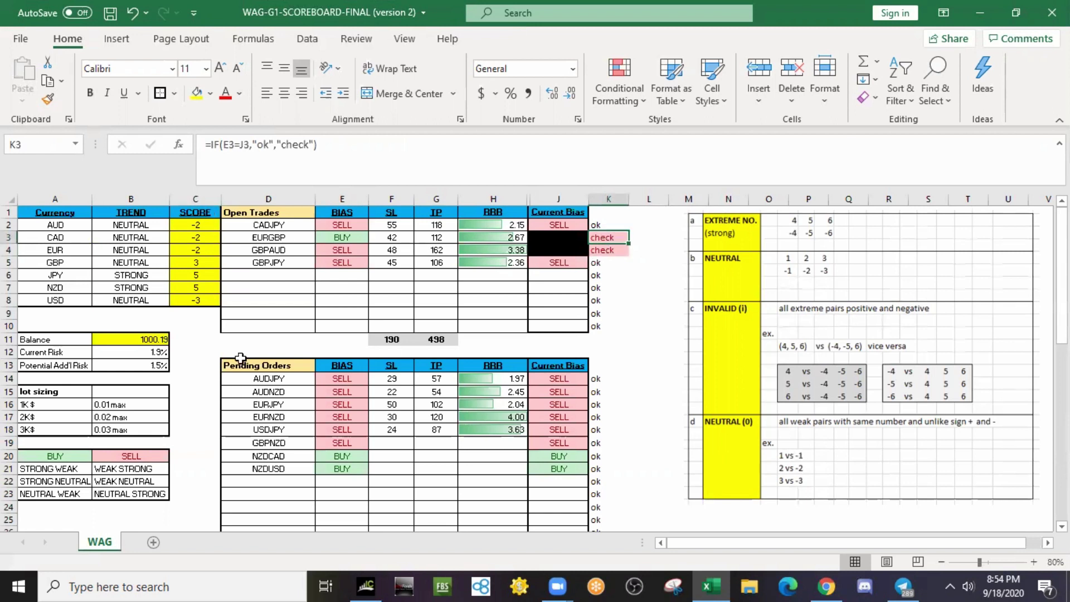
pyautogui.click(610, 195)
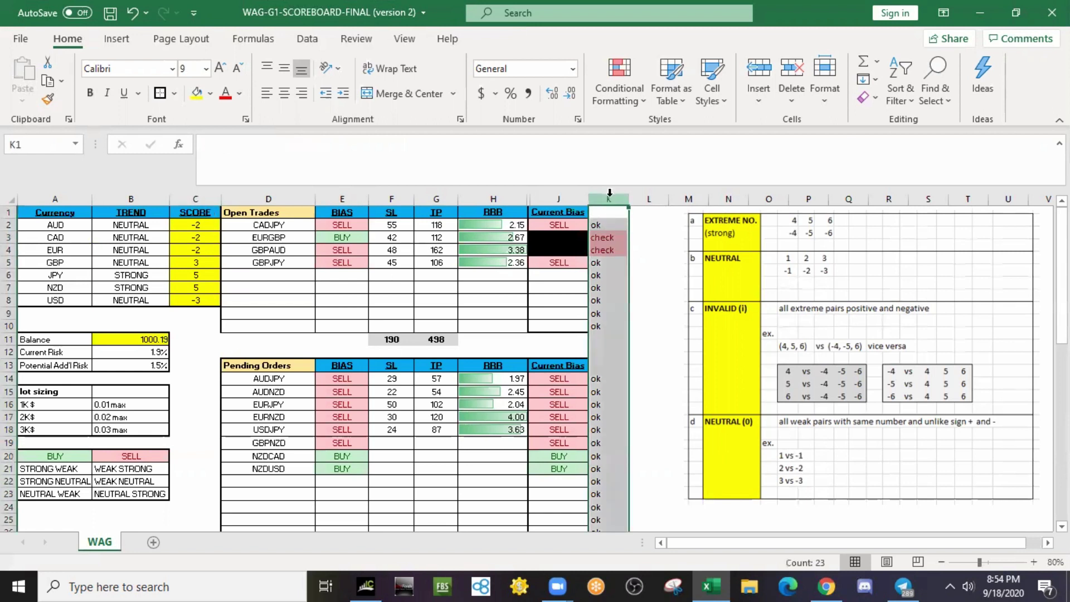
pyautogui.click(605, 238)
pyautogui.click(611, 256)
pyautogui.click(603, 234)
pyautogui.click(611, 252)
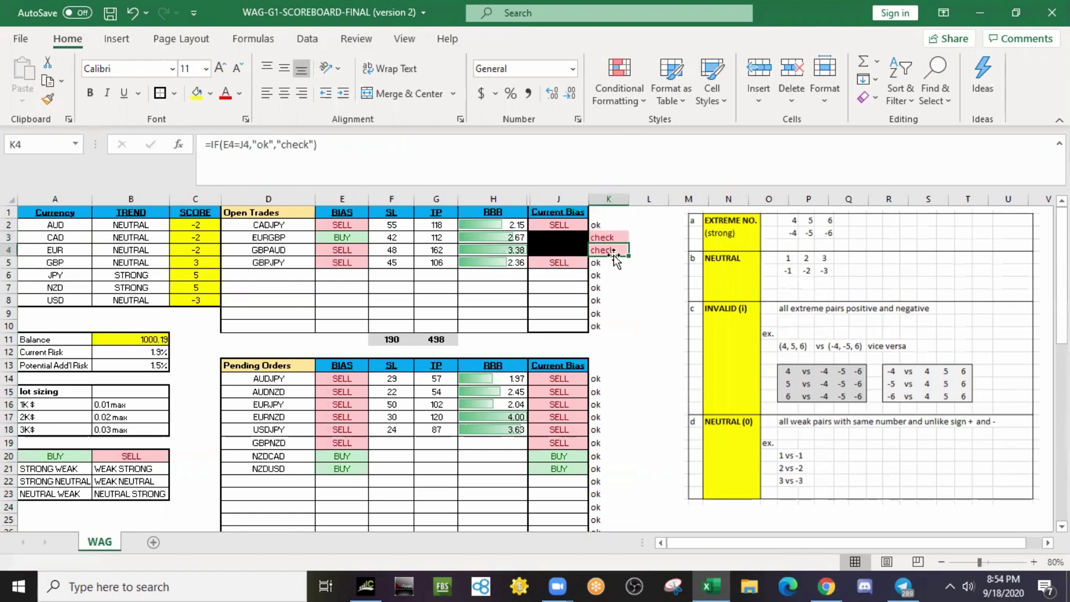
pyautogui.click(613, 238)
pyautogui.click(612, 252)
pyautogui.click(347, 239)
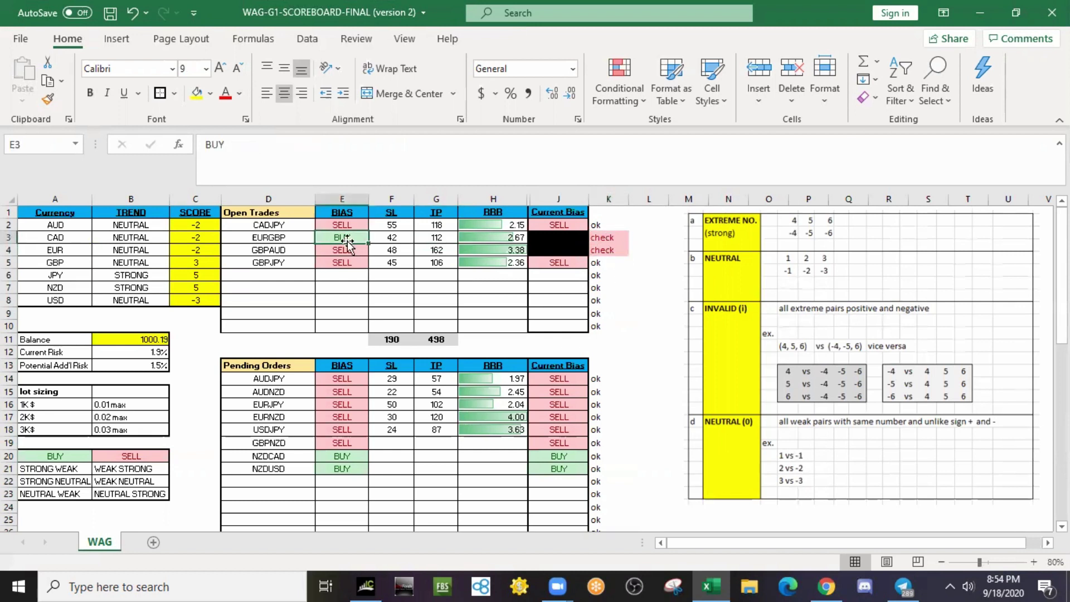
pyautogui.click(342, 251)
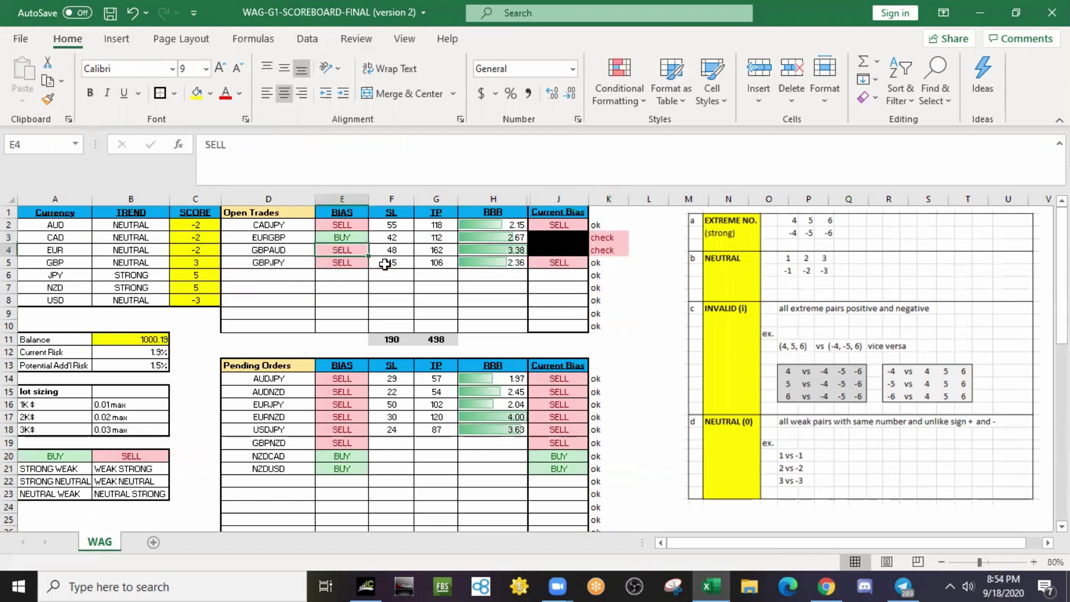
pyautogui.click(561, 250)
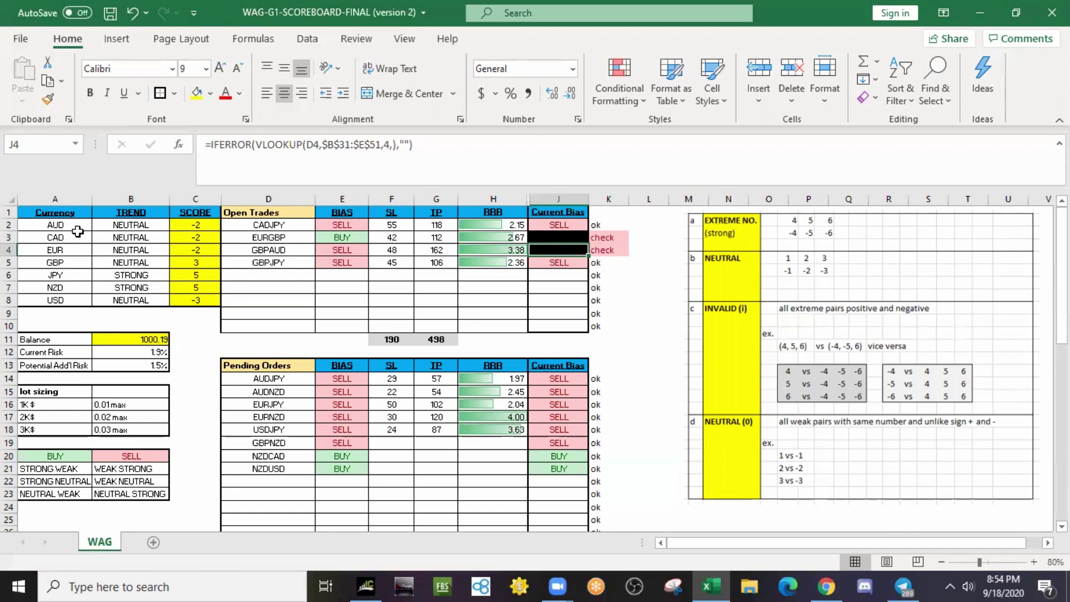
# - Change AUD's score from -2 to 6
pyautogui.click(199, 227)
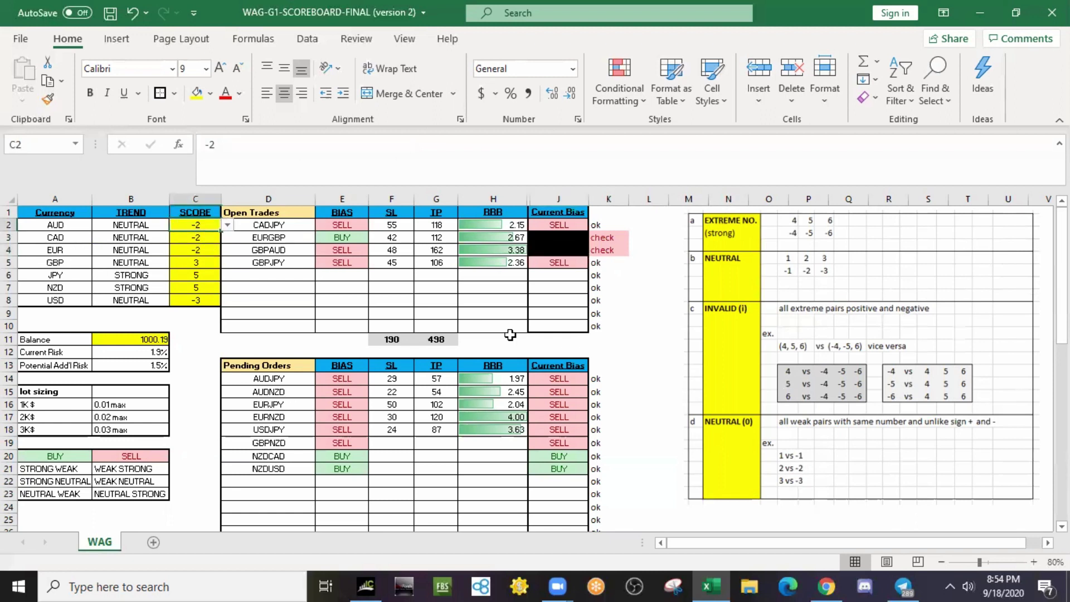
pyautogui.write('6')
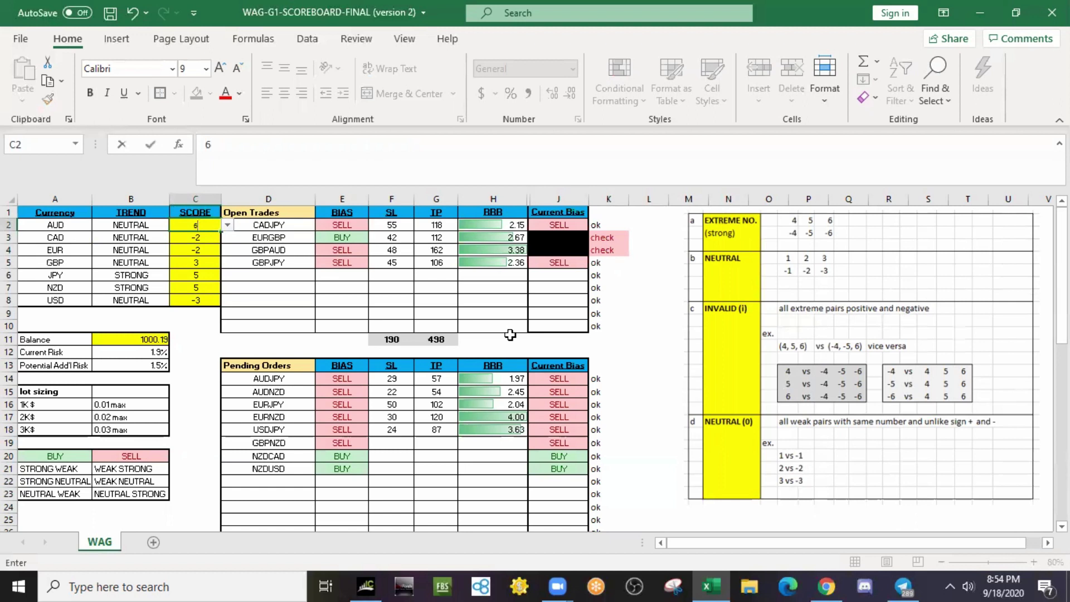
pyautogui.press('Return')
pyautogui.press('Down')
pyautogui.press('Down')
pyautogui.press('Down')
pyautogui.press('Down')
pyautogui.press('Down')
pyautogui.press('Down')
pyautogui.press('Down')
pyautogui.press('Down')
# - Set JPY's score to -3 and move to the AUDJPY pending order's bias
pyautogui.press('Up')
pyautogui.press('Up')
pyautogui.press('Up')
pyautogui.press('Up')
pyautogui.press('Up')
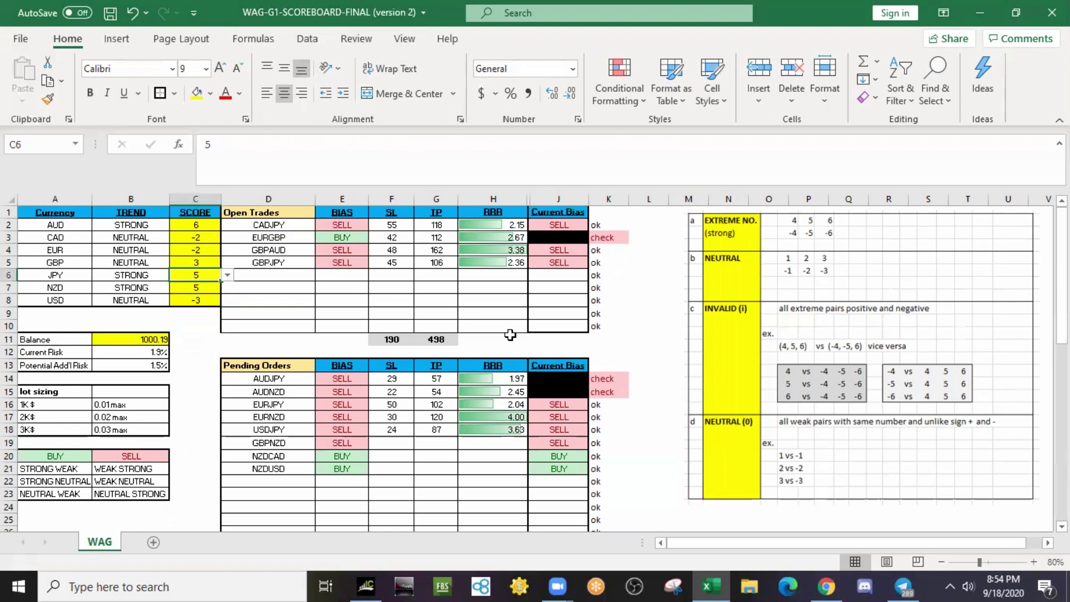
pyautogui.write('-3')
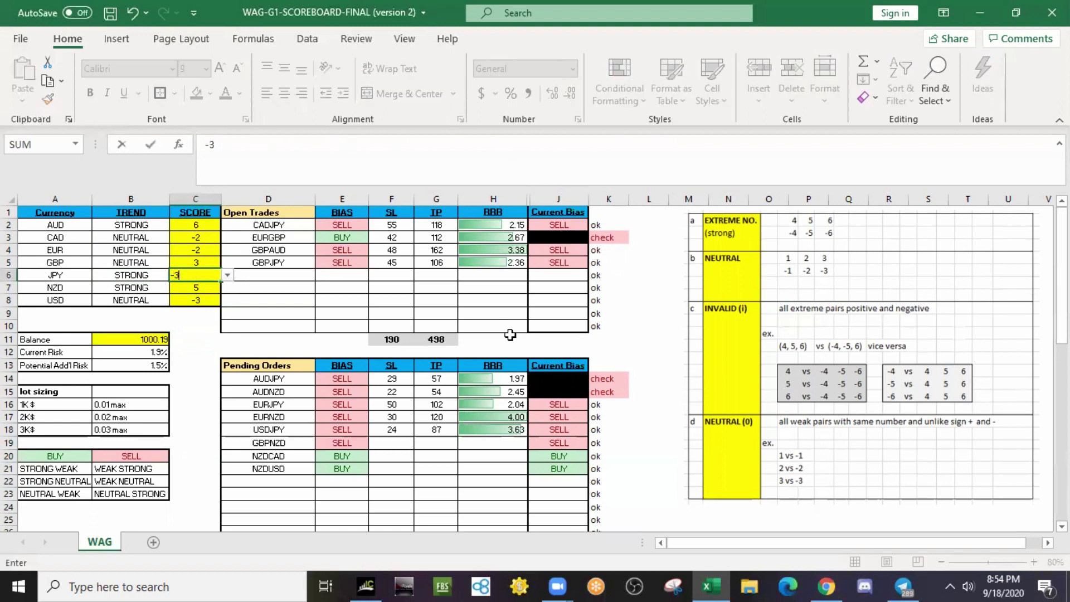
pyautogui.press('Return')
pyautogui.press('Down')
pyautogui.press('Down')
pyautogui.press('Down')
pyautogui.press('Down')
pyautogui.press('Down')
pyautogui.press('Right')
pyautogui.press('Right')
pyautogui.press('Down')
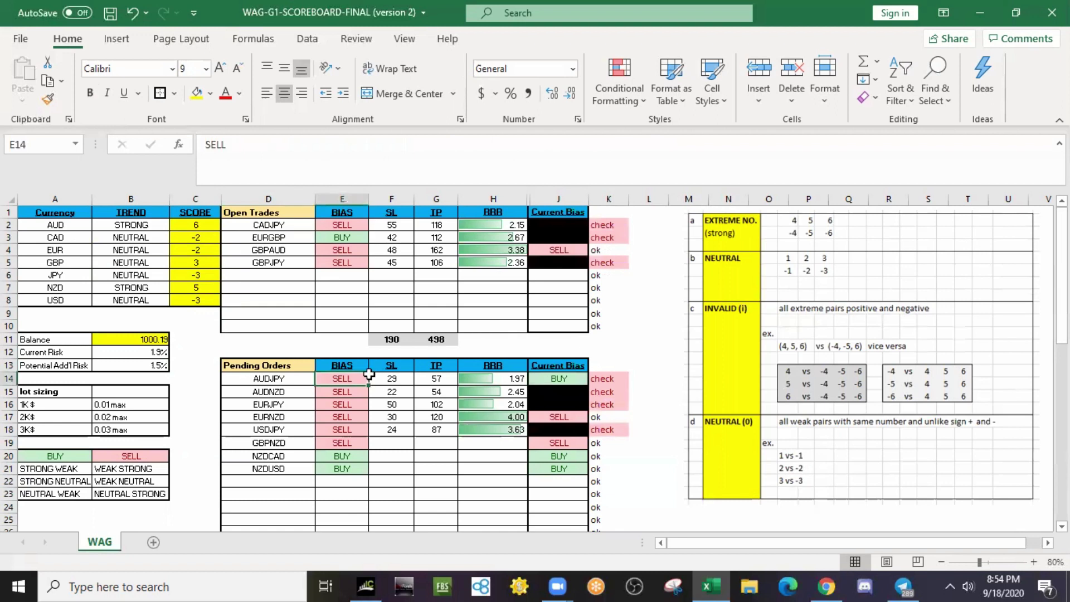
pyautogui.scroll(-1, 279, 373)
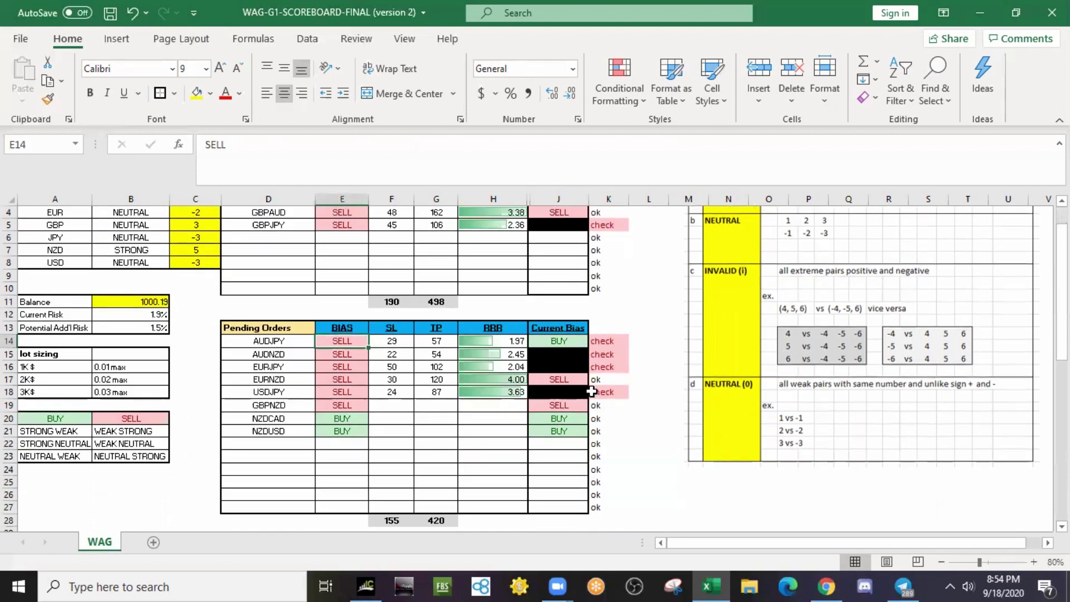
pyautogui.scroll(1, 594, 393)
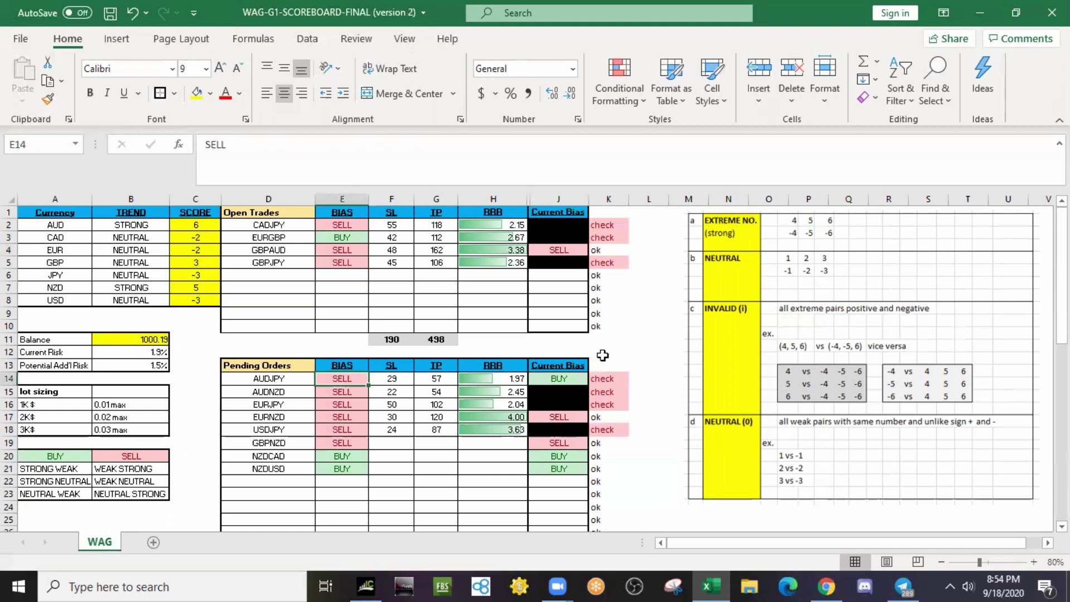
pyautogui.click(196, 198)
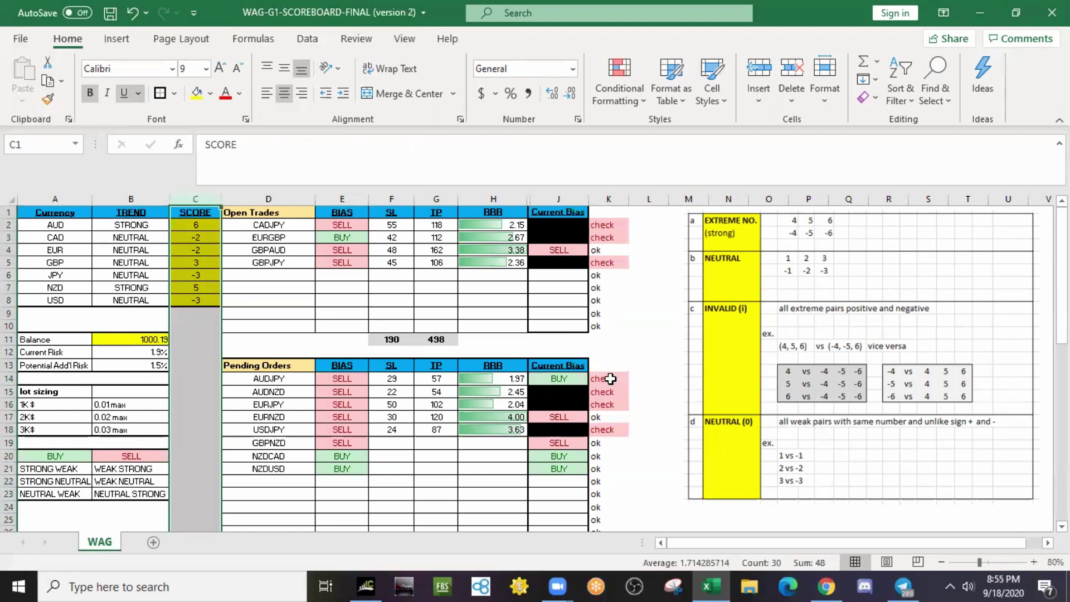
pyautogui.moveTo(610, 378); pyautogui.dragTo(613, 405)
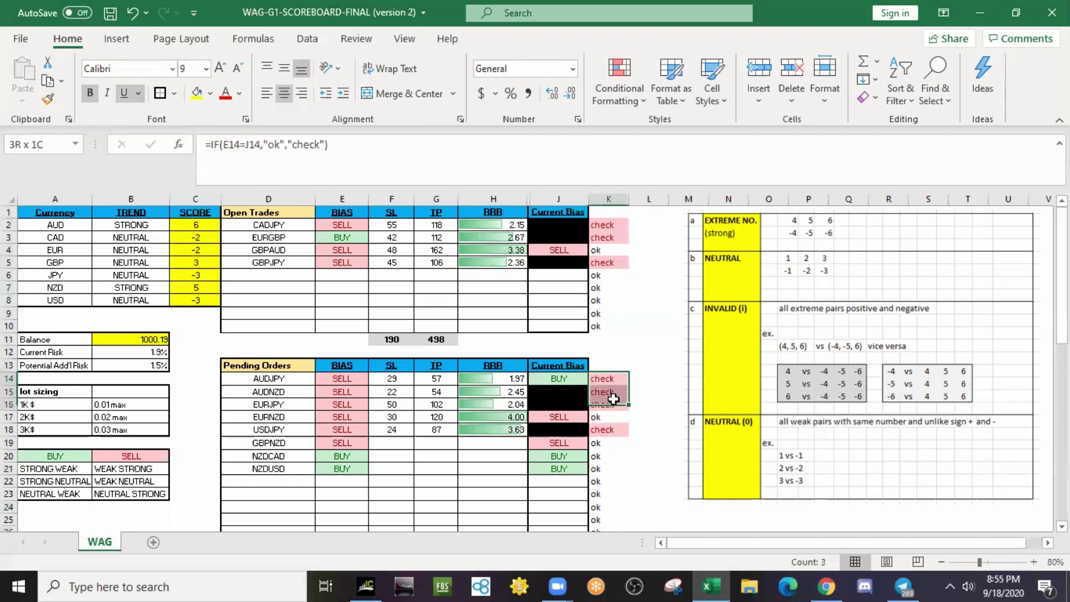
pyautogui.click(281, 379)
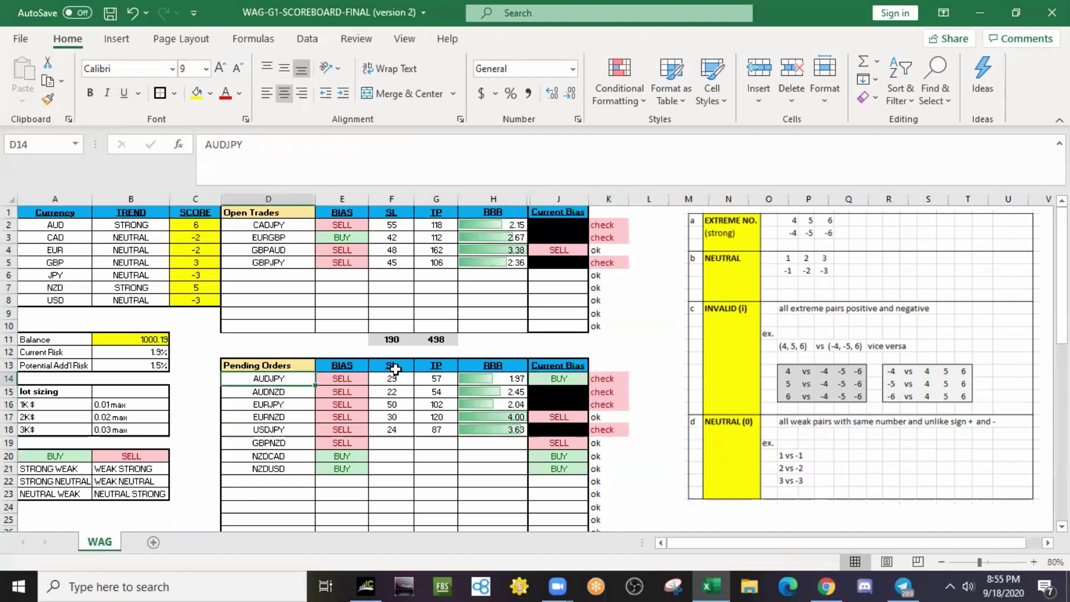
pyautogui.click(342, 380)
pyautogui.click(558, 378)
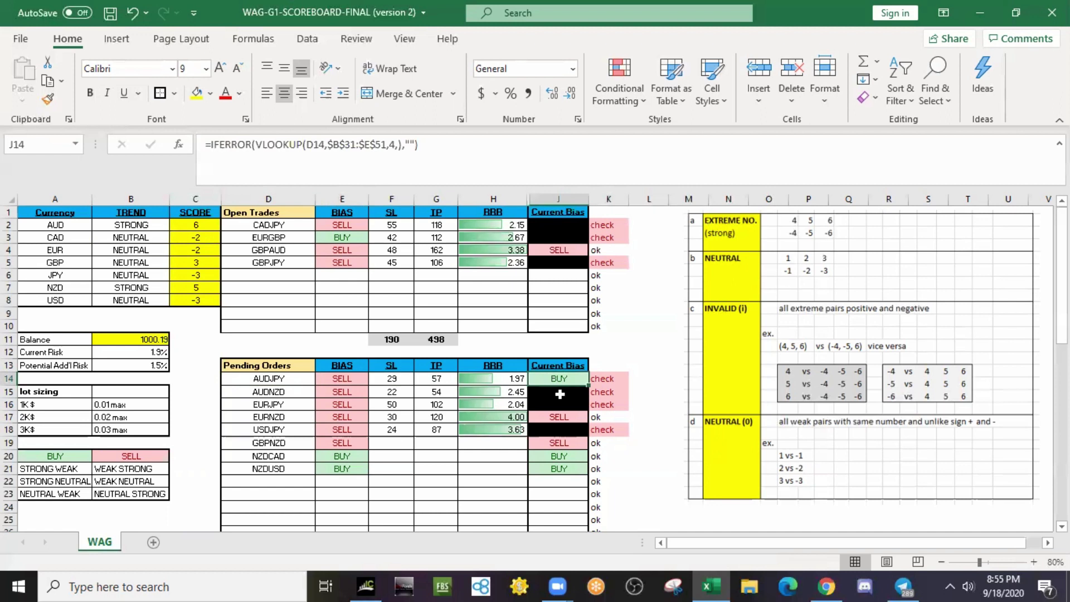
pyautogui.click(607, 380)
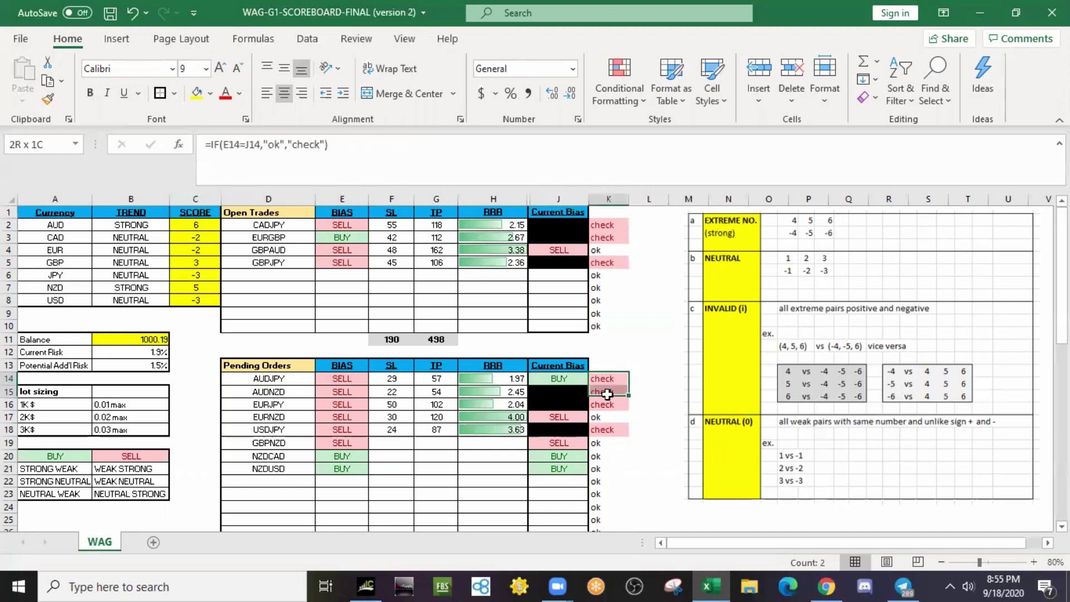
pyautogui.moveTo(608, 380); pyautogui.dragTo(607, 429)
pyautogui.click(607, 430)
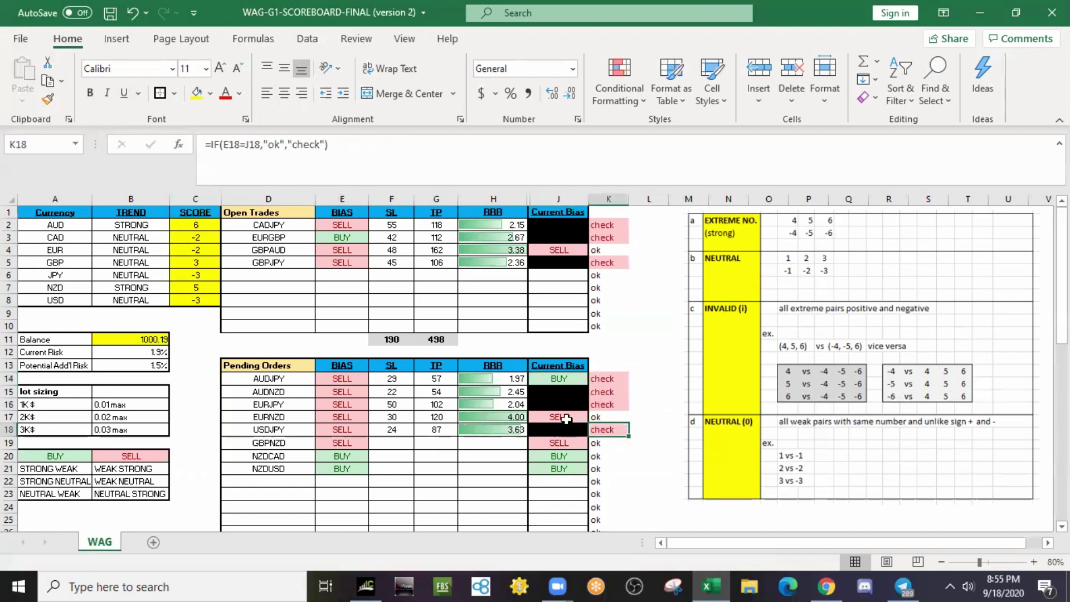
pyautogui.click(602, 379)
pyautogui.click(601, 404)
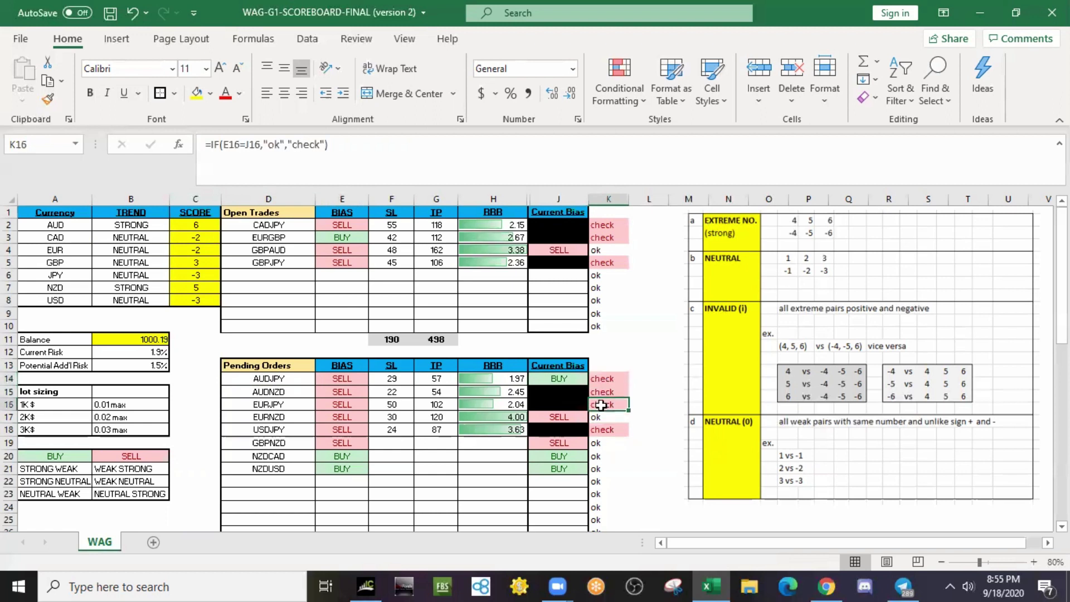
pyautogui.click(606, 427)
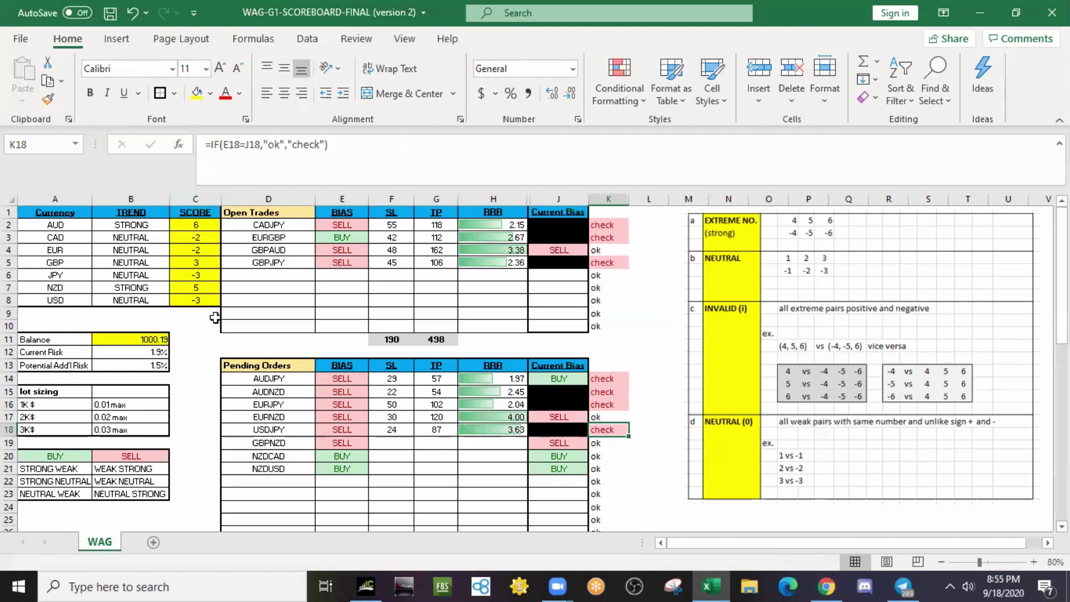
pyautogui.click(255, 415)
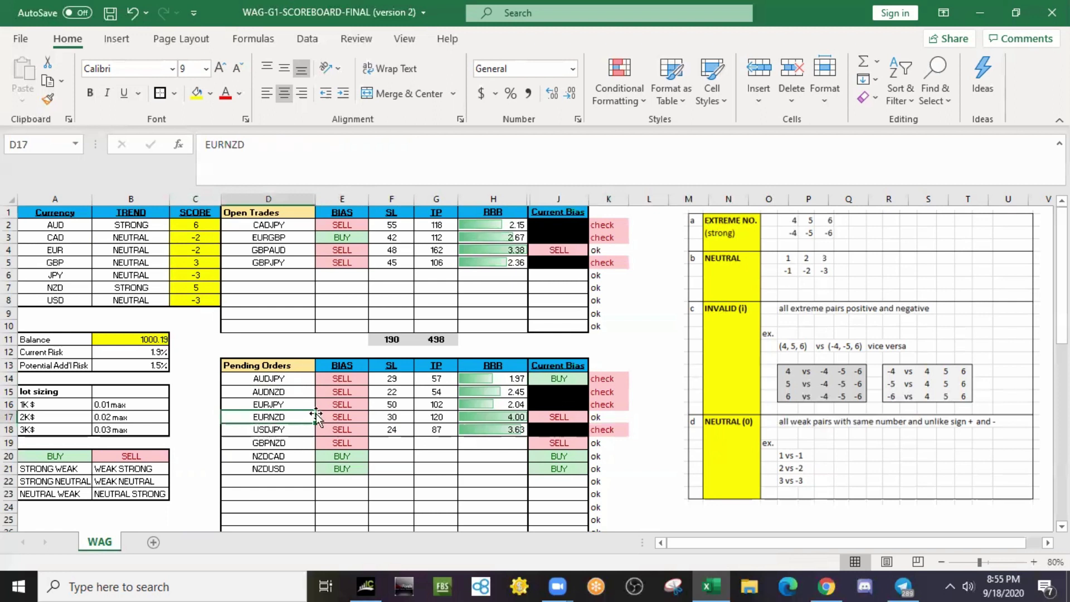
pyautogui.click(339, 415)
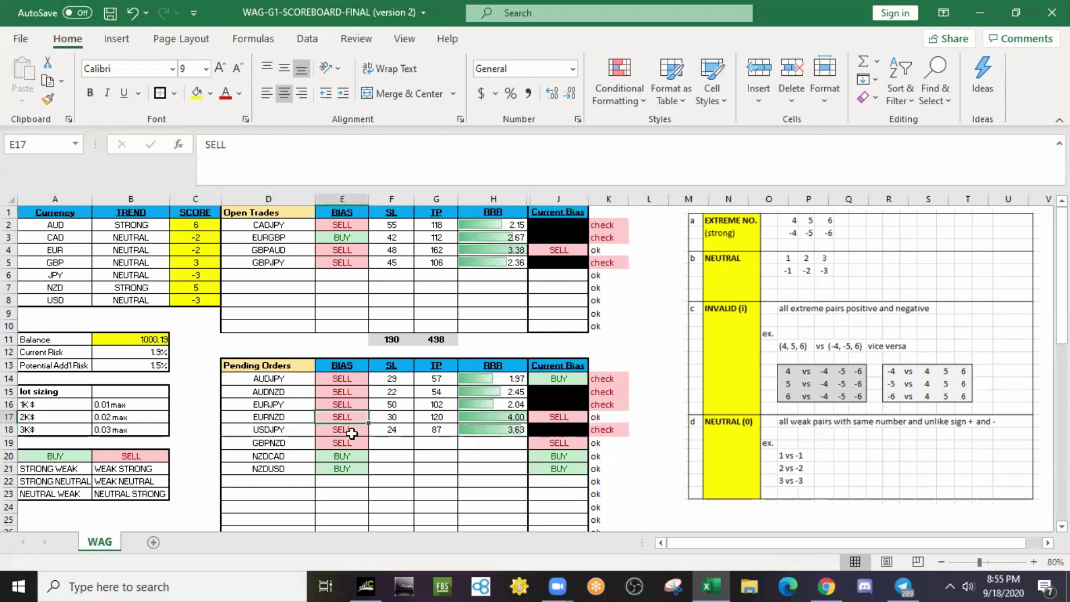
pyautogui.click(574, 417)
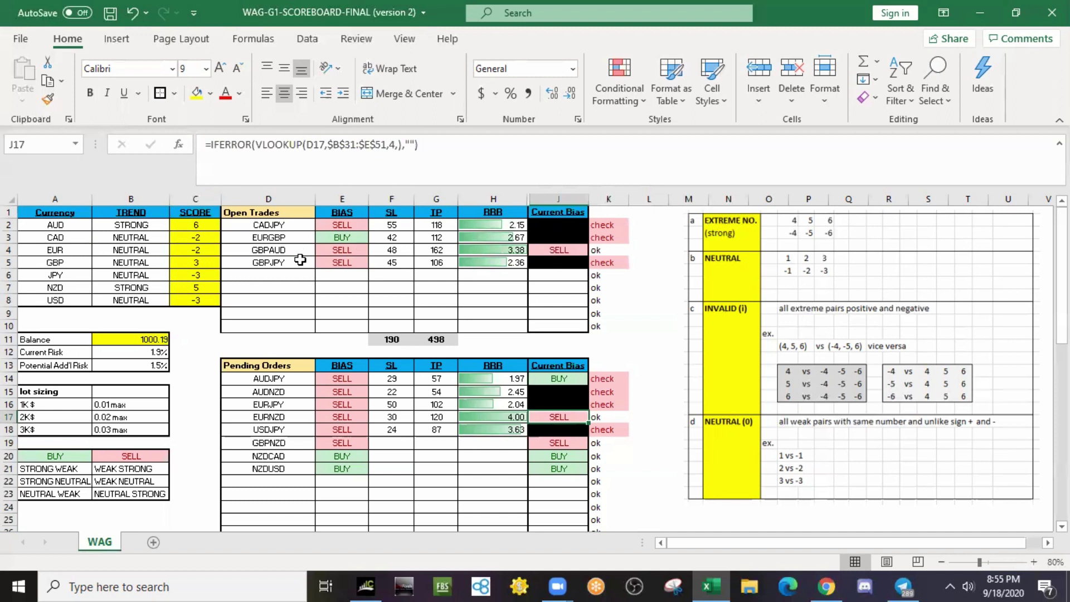
pyautogui.click(270, 248)
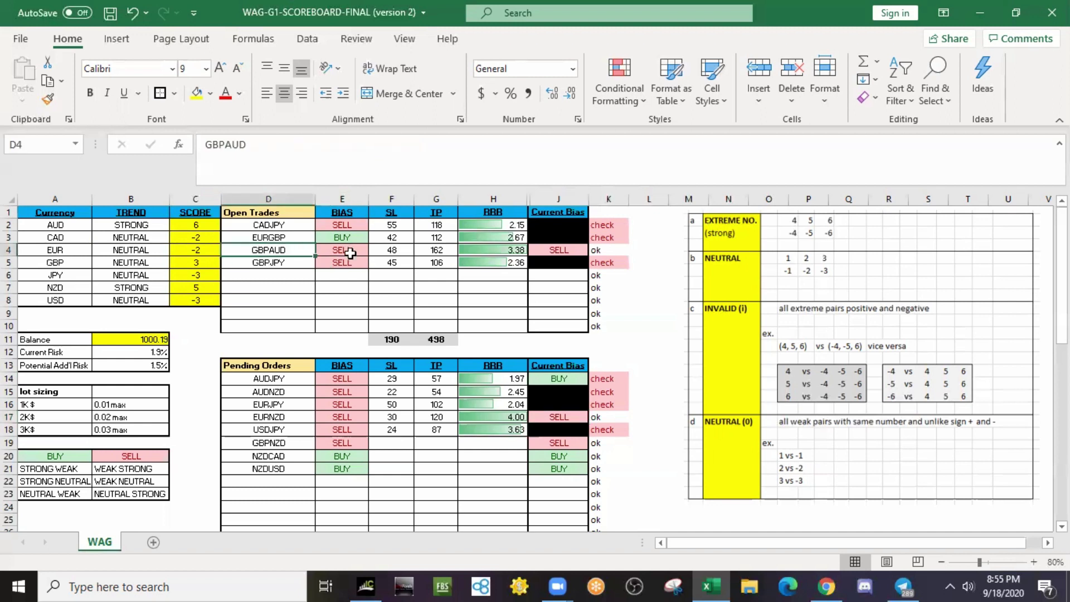
pyautogui.click(348, 251)
pyautogui.click(556, 250)
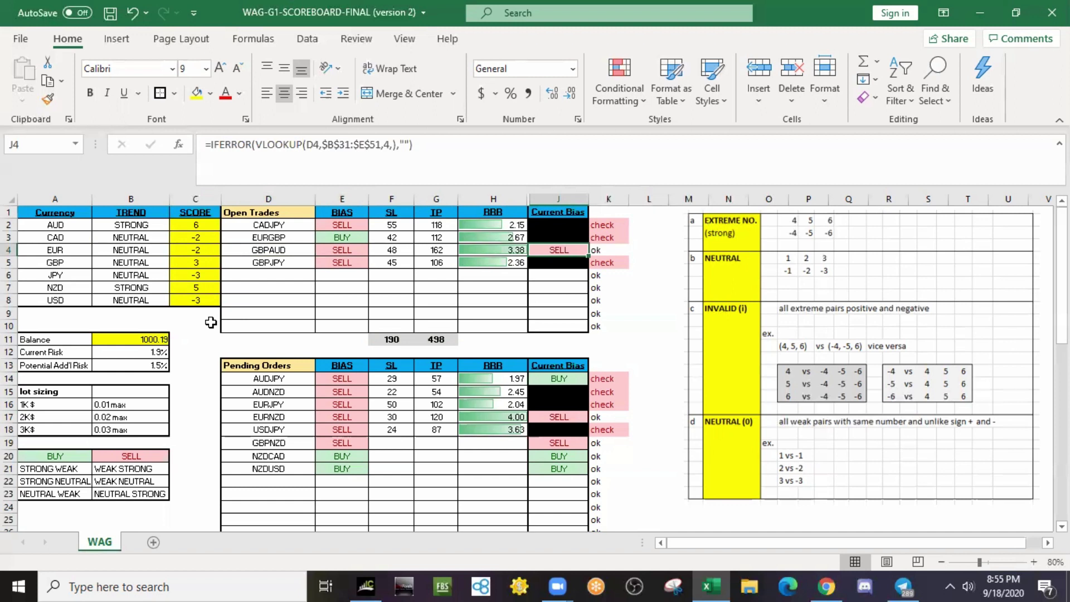
pyautogui.click(358, 311)
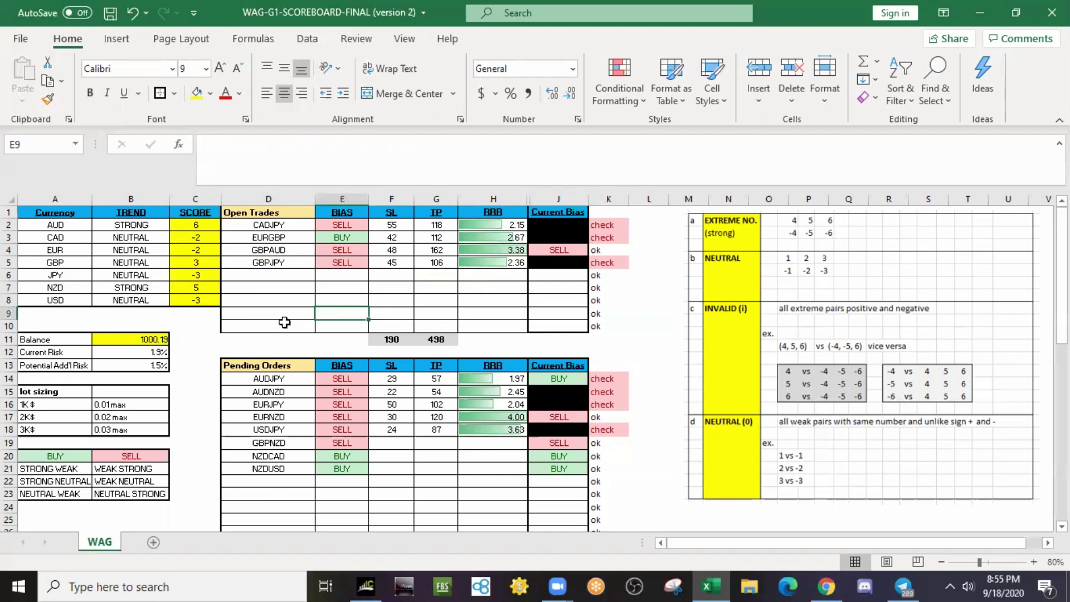
pyautogui.click(280, 291)
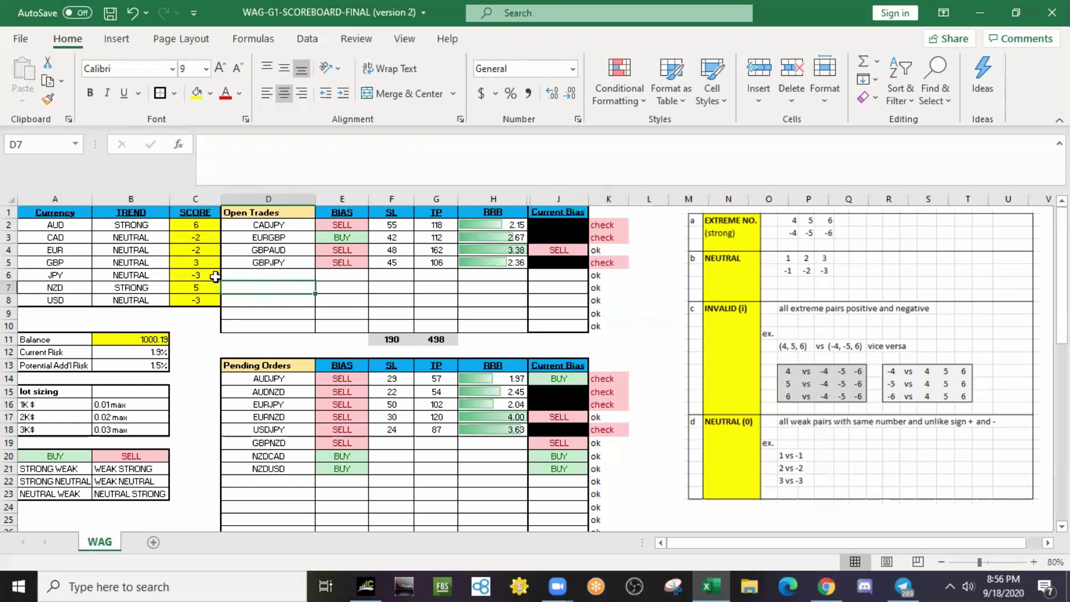
pyautogui.click(560, 222)
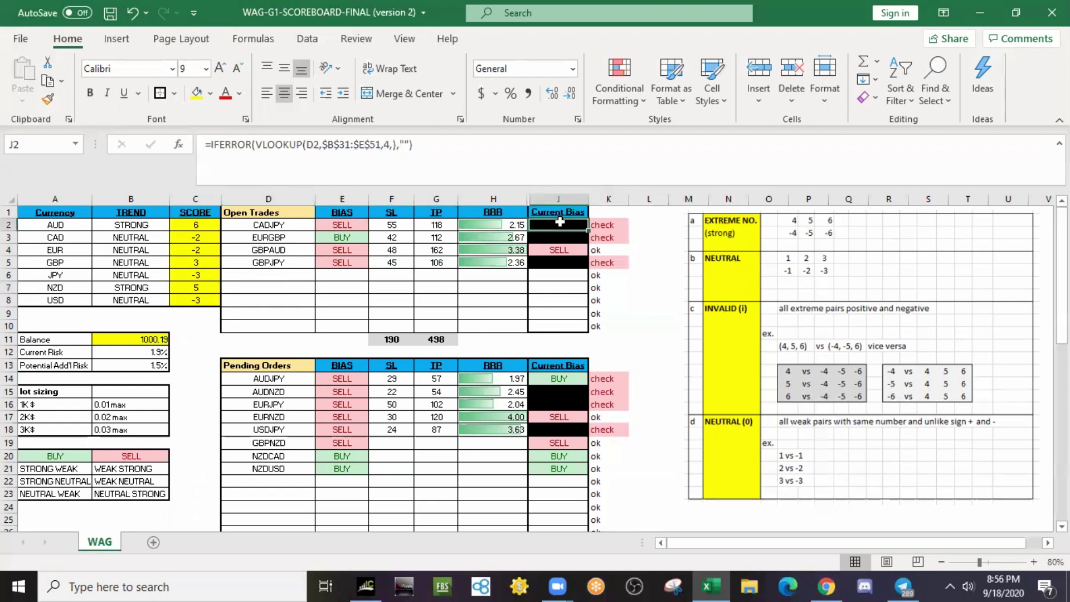
pyautogui.click(357, 227)
pyautogui.click(564, 226)
pyautogui.click(278, 378)
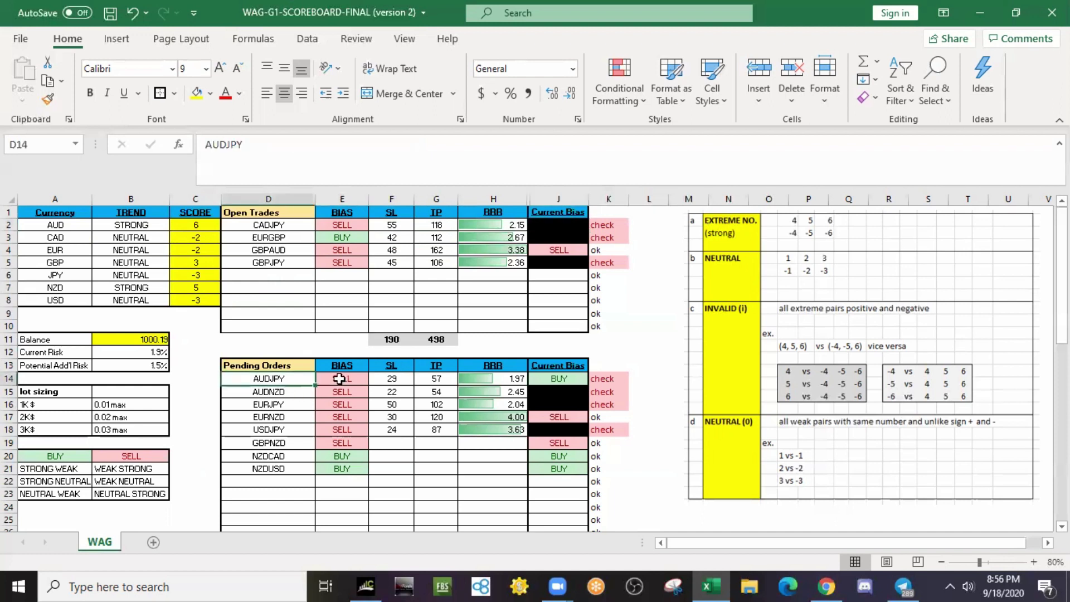
pyautogui.click(339, 379)
pyautogui.click(559, 382)
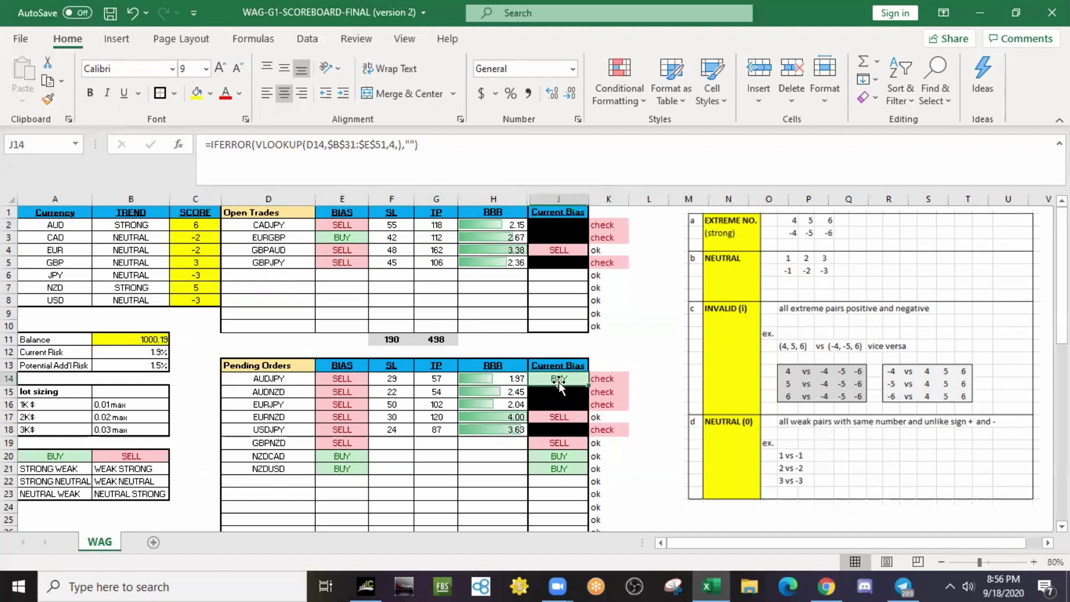
pyautogui.click(600, 225)
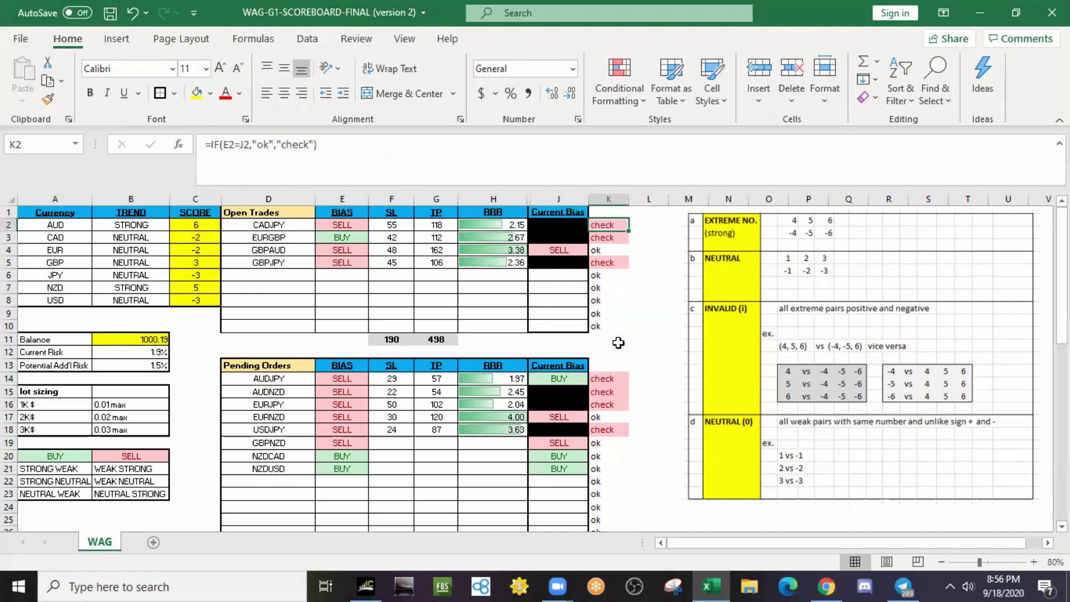
pyautogui.click(601, 239)
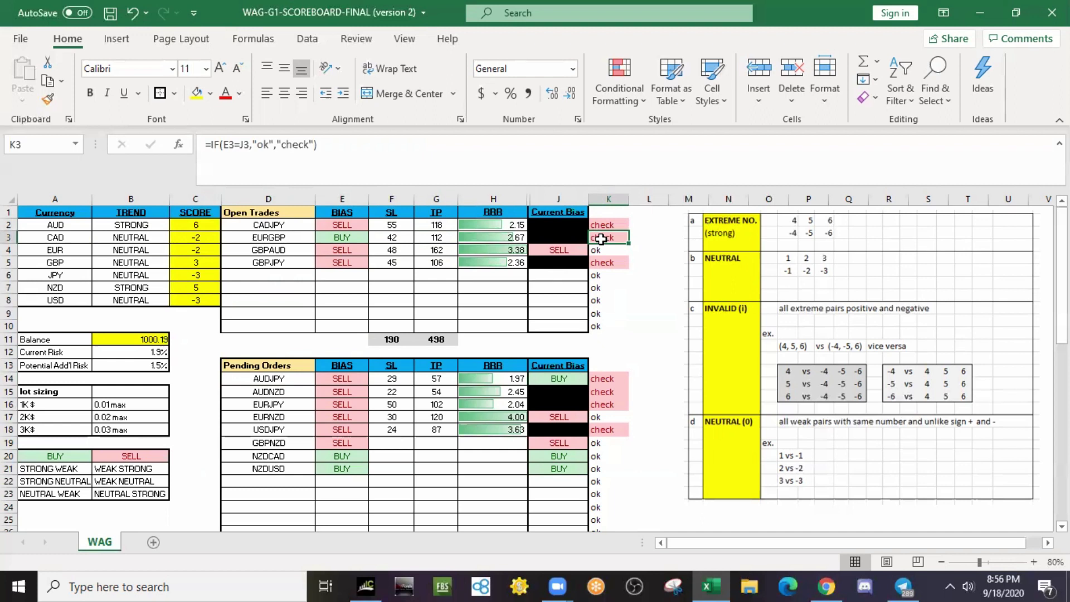
pyautogui.click(607, 379)
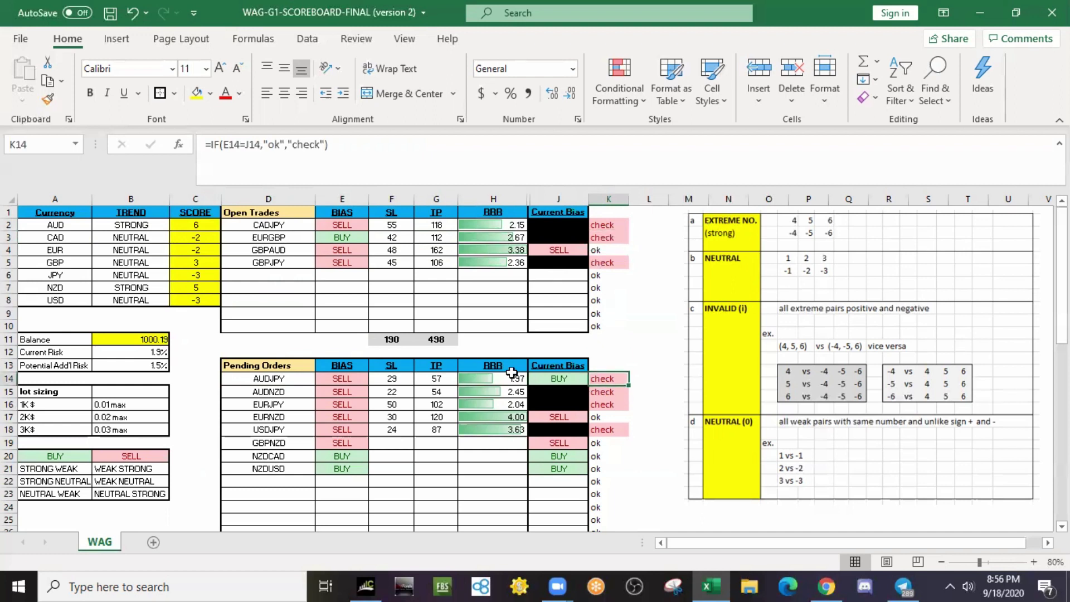
pyautogui.scroll(-1, 512, 371)
pyautogui.scroll(1, 225, 236)
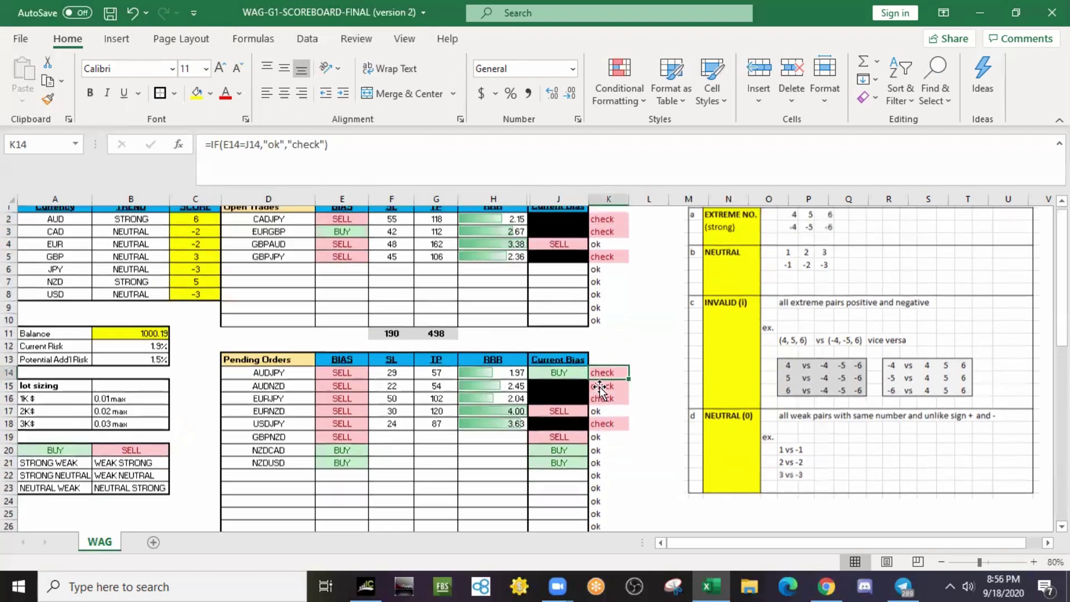
pyautogui.click(196, 300)
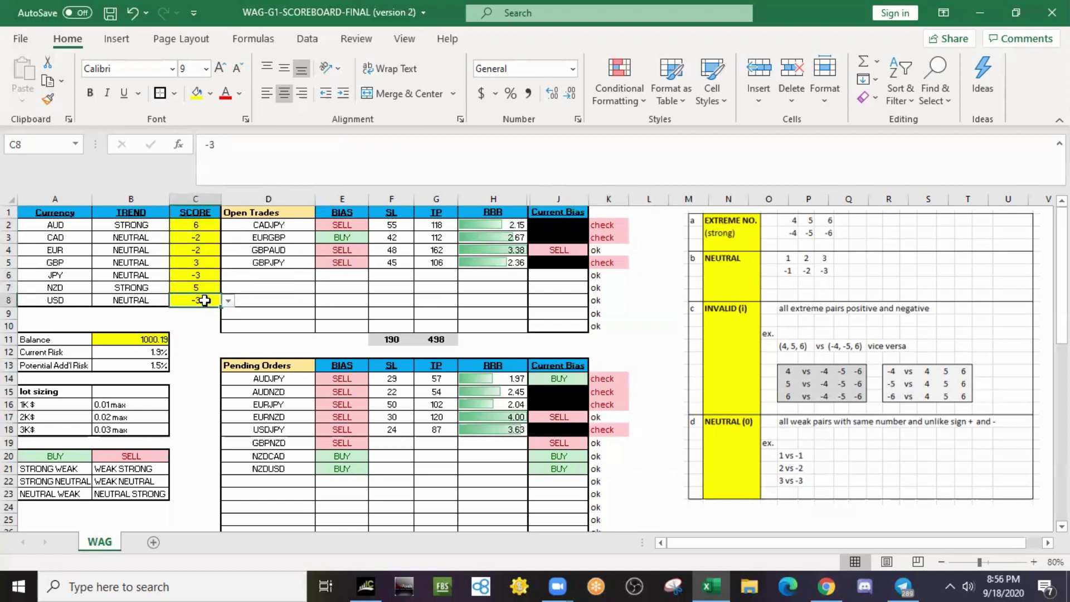
pyautogui.click(599, 224)
pyautogui.click(601, 237)
pyautogui.click(604, 249)
pyautogui.click(606, 262)
pyautogui.scroll(-1, 647, 356)
pyautogui.scroll(1, 646, 357)
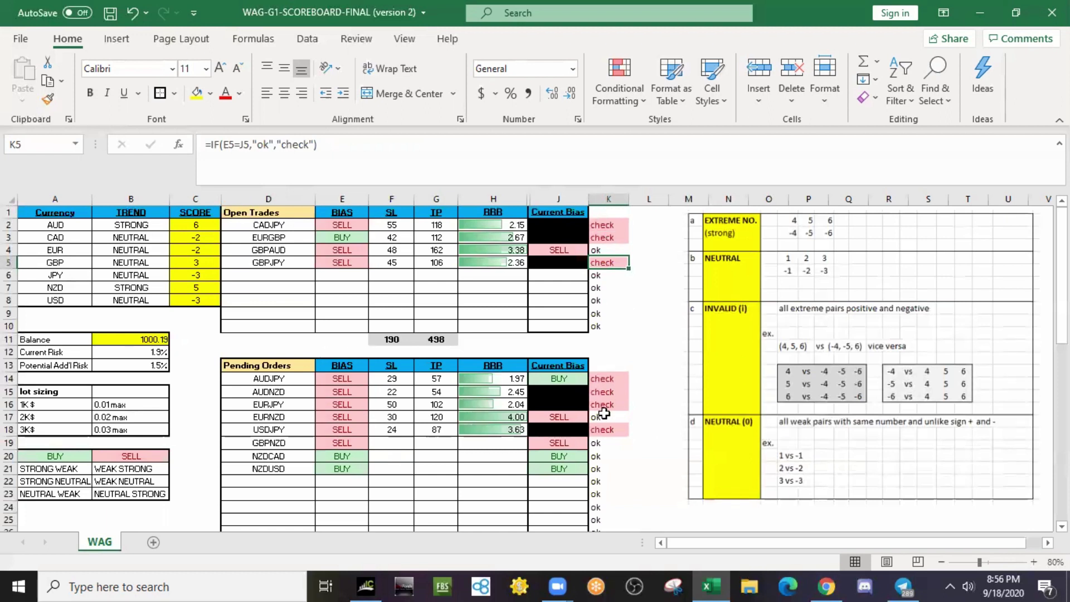
pyautogui.scroll(-1, 532, 370)
pyautogui.scroll(-1, 532, 371)
pyautogui.scroll(1, 531, 370)
pyautogui.scroll(1, 532, 371)
pyautogui.click(291, 312)
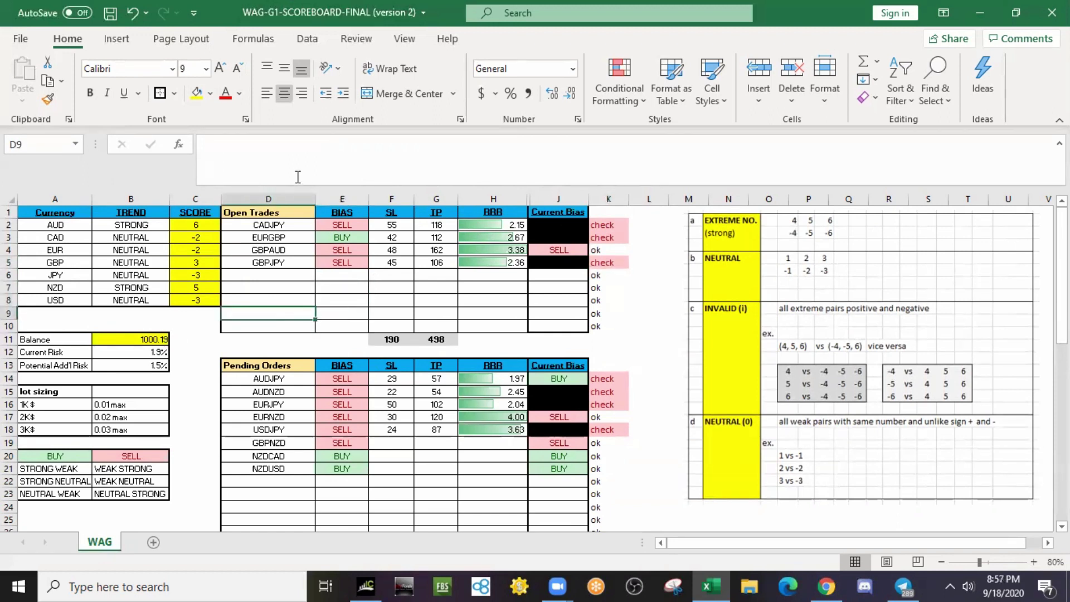